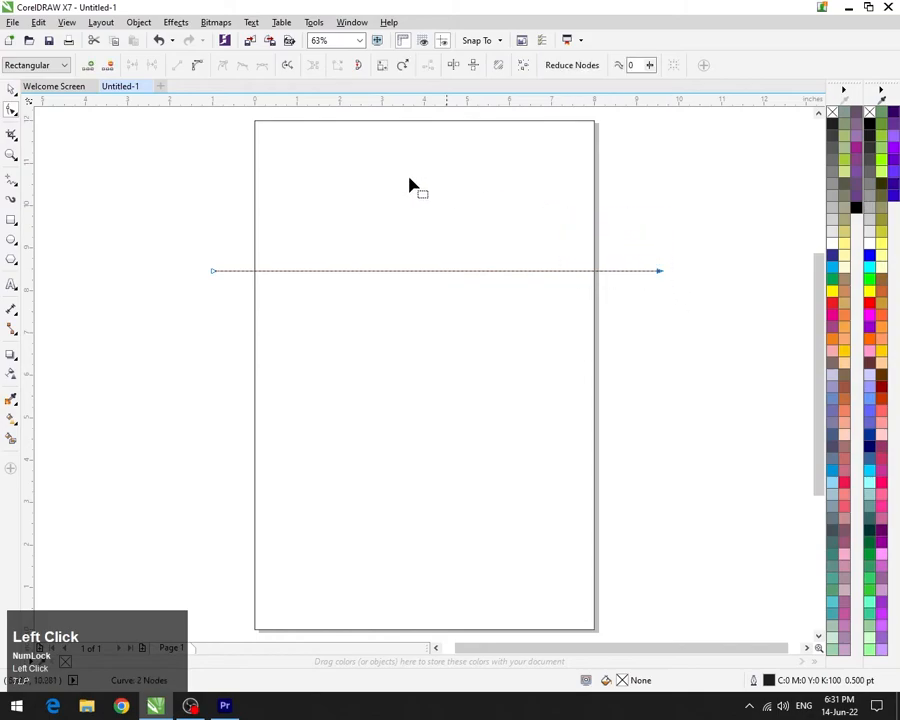
# Convert the straight line across the page to a curve and bend it into an S-wave, dipping at left and rising at right
pyautogui.click(198, 65)
pyautogui.moveTo(363, 272); pyautogui.dragTo(336, 374)
pyautogui.moveTo(516, 279); pyautogui.dragTo(631, 280)
pyautogui.click(662, 272)
pyautogui.moveTo(515, 278); pyautogui.dragTo(527, 192)
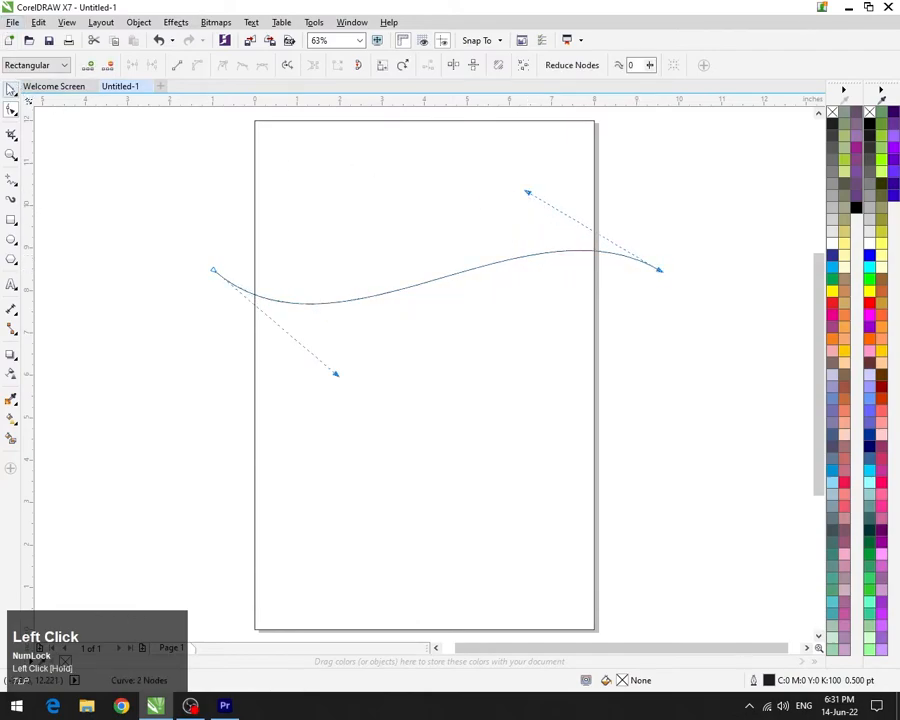
# Nudge the wavy curve slightly upward on the page and deselect it
pyautogui.press('space')
pyautogui.press('Up')
pyautogui.press('Up')
pyautogui.press('Up')
pyautogui.press('Up')
pyautogui.click(673, 166)
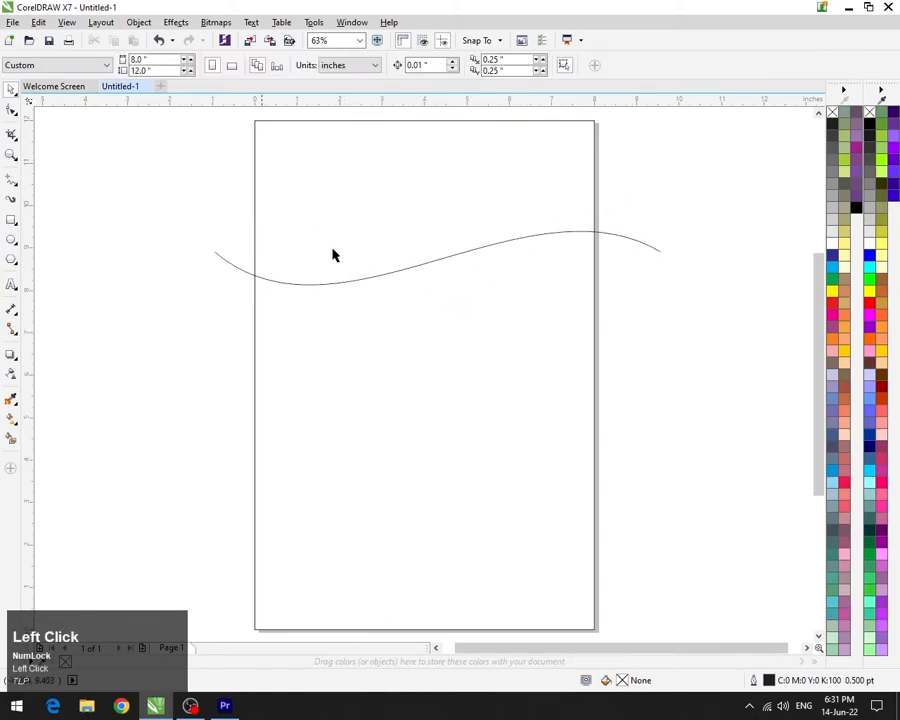
# Duplicate the wavy curve slightly below the original to form a narrow band, keeping the copy
pyautogui.click(393, 273)
pyautogui.moveTo(403, 268); pyautogui.dragTo(407, 295)
pyautogui.rightClick(406, 283)
pyautogui.press('Delete')
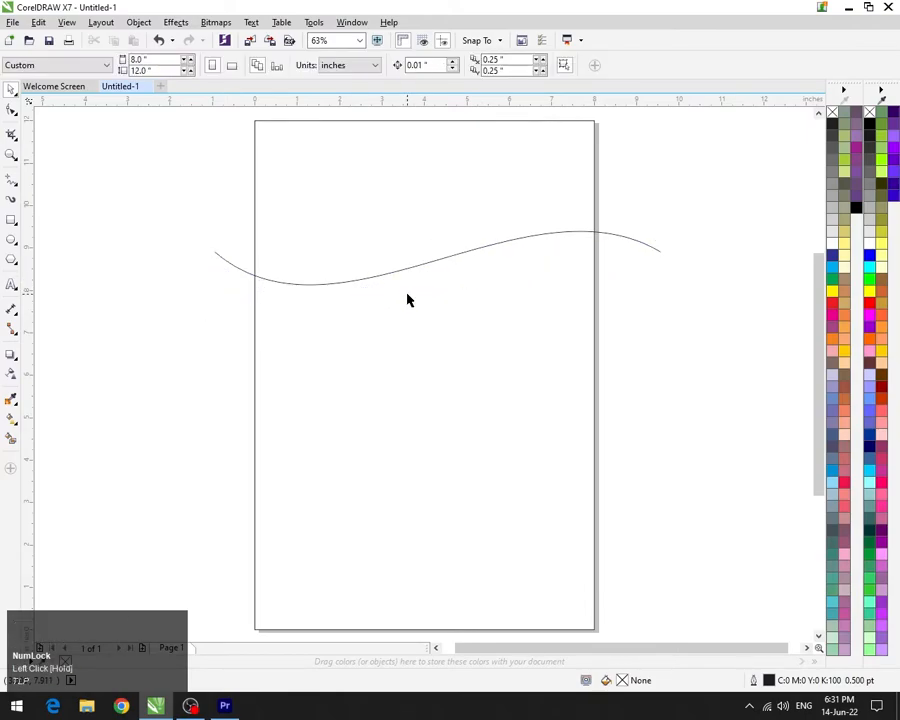
pyautogui.hotkey('ctrl', 'z')
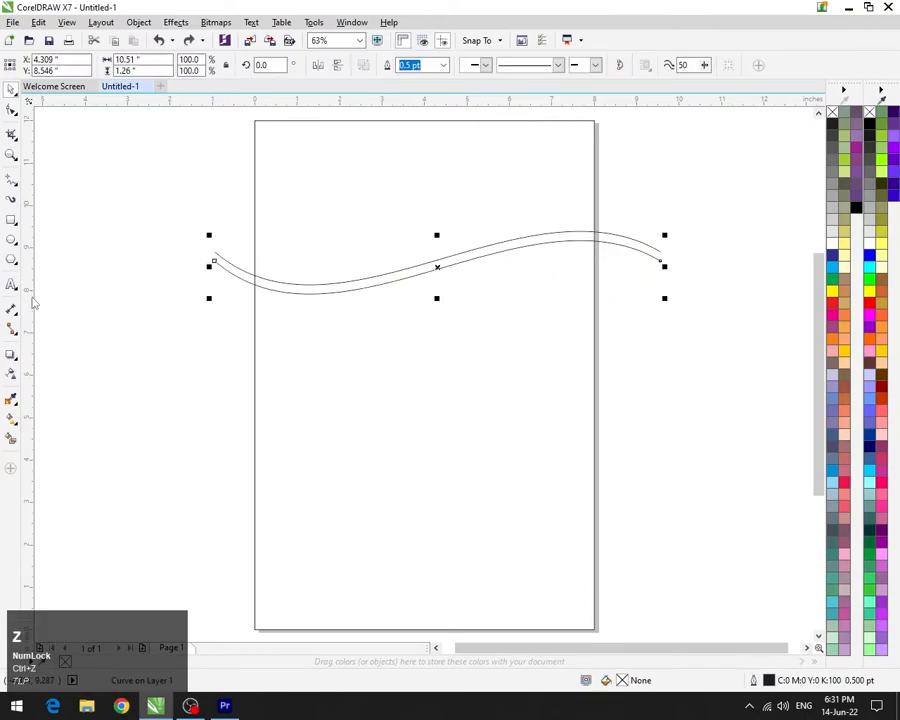
# Smart-fill the narrow band between the curves, the area above it and the area below it with slate blue
pyautogui.click(11, 438)
pyautogui.click(307, 285)
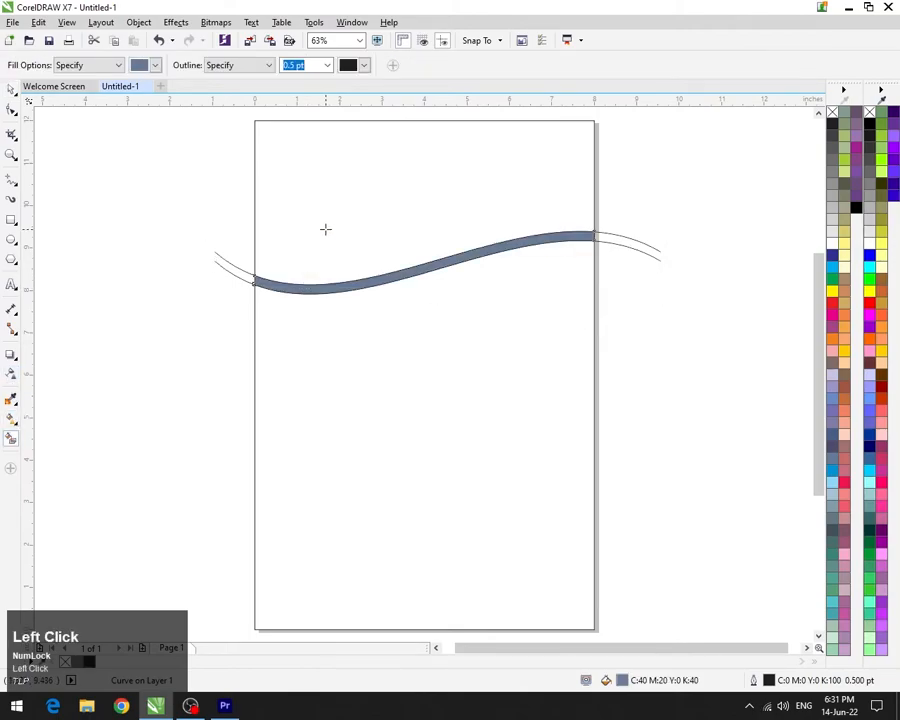
pyautogui.click(326, 229)
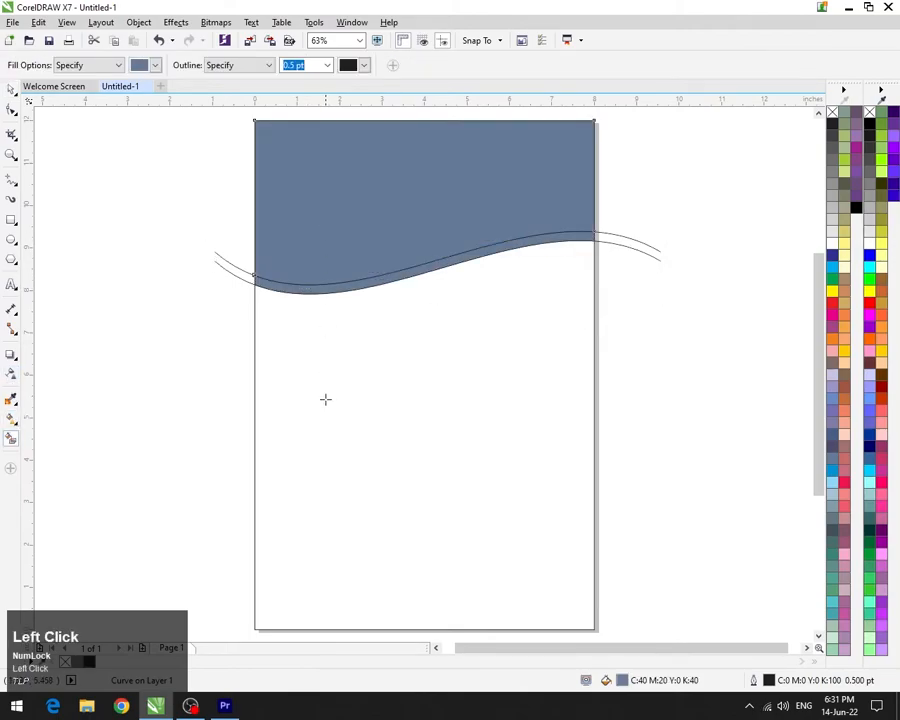
pyautogui.click(305, 256)
pyautogui.click(288, 372)
# Delete the smart-filled shape above the wave and fill the page-sized rectangle with yellow
pyautogui.press('space')
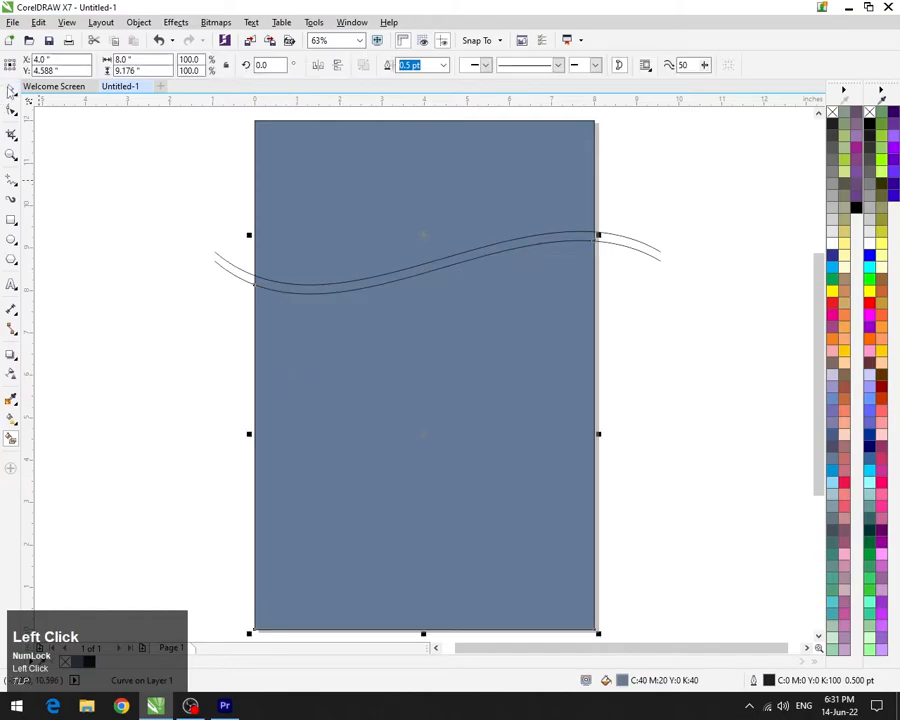
pyautogui.click(418, 186)
pyautogui.press('Delete')
pyautogui.click(475, 188)
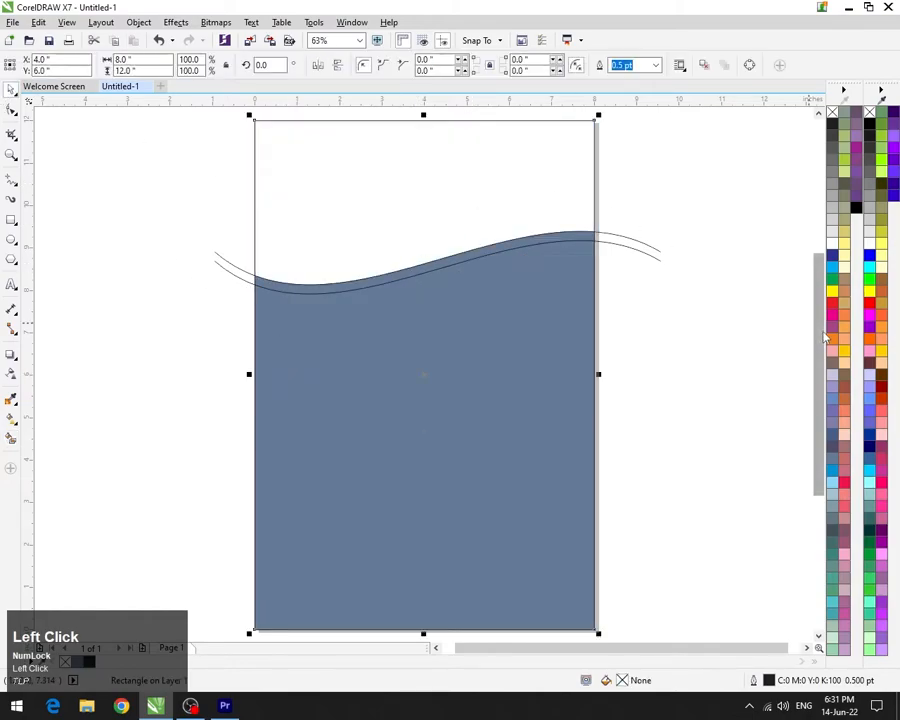
pyautogui.click(844, 248)
# Delete the wavy construction lines that extend past the page edges
pyautogui.click(747, 268)
pyautogui.click(615, 247)
pyautogui.press('Delete')
# Fill the narrow wave band with light green (#33CC33) and the large area below it with green (C100 Y100)
pyautogui.click(564, 241)
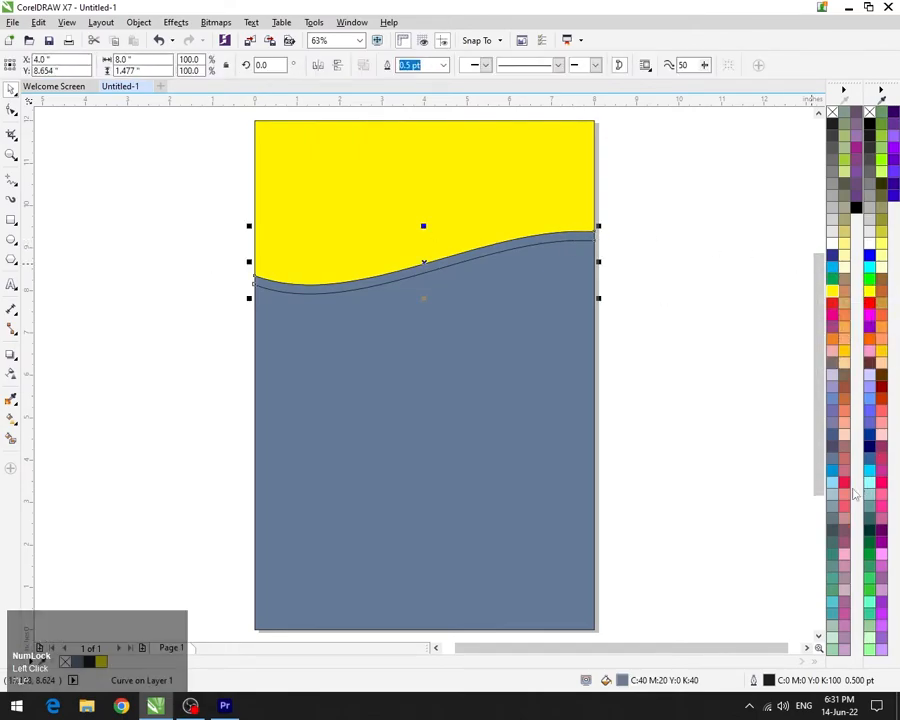
pyautogui.click(869, 553)
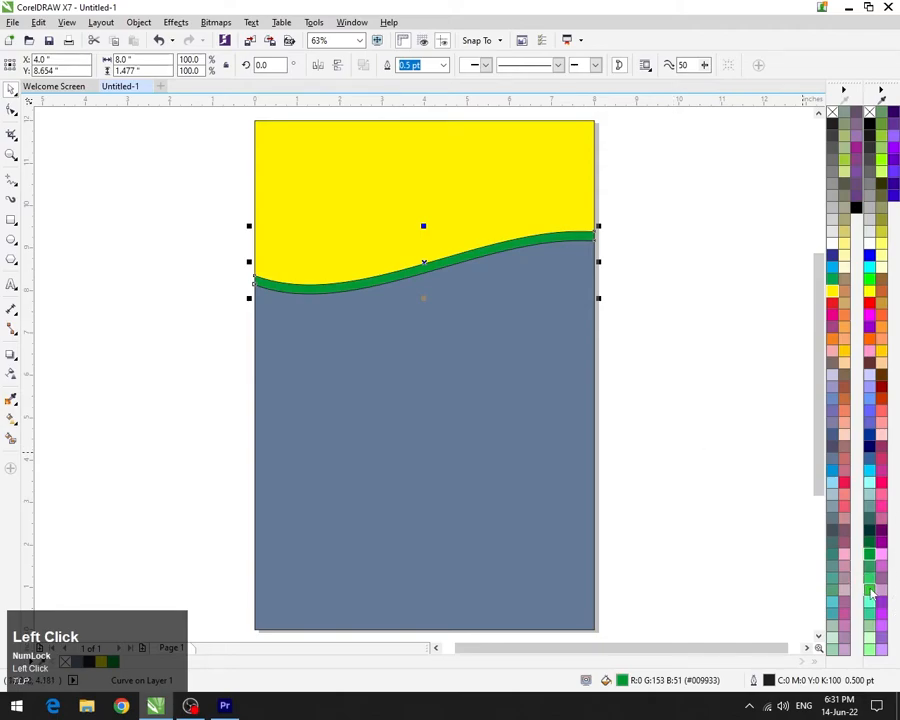
pyautogui.click(871, 594)
pyautogui.press('Tab')
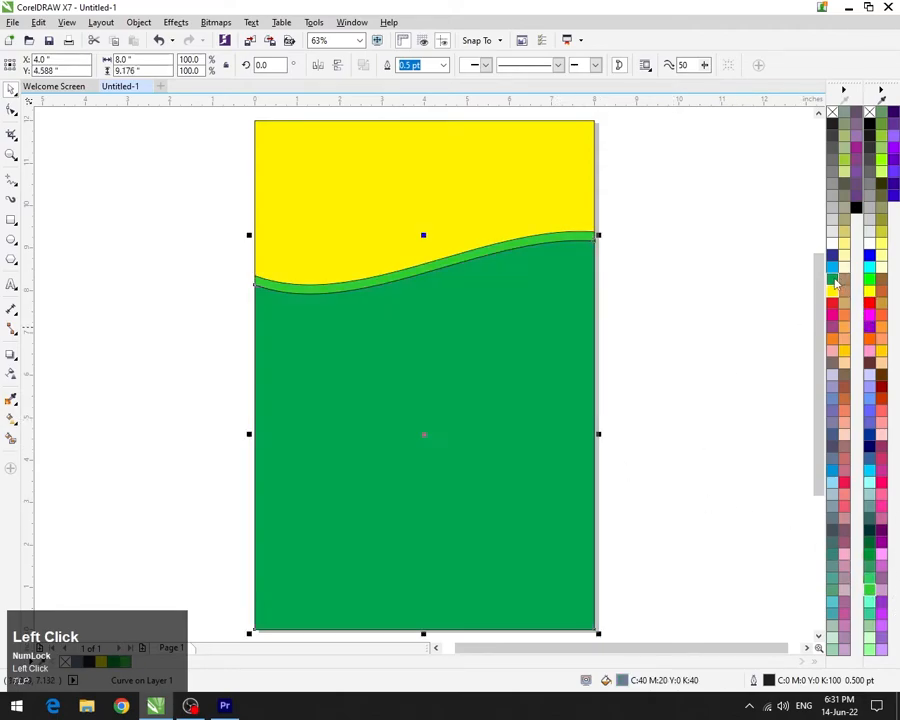
# Remove the outlines from the lower green area and the wave band, and bring the band to the front
pyautogui.rightClick(833, 115)
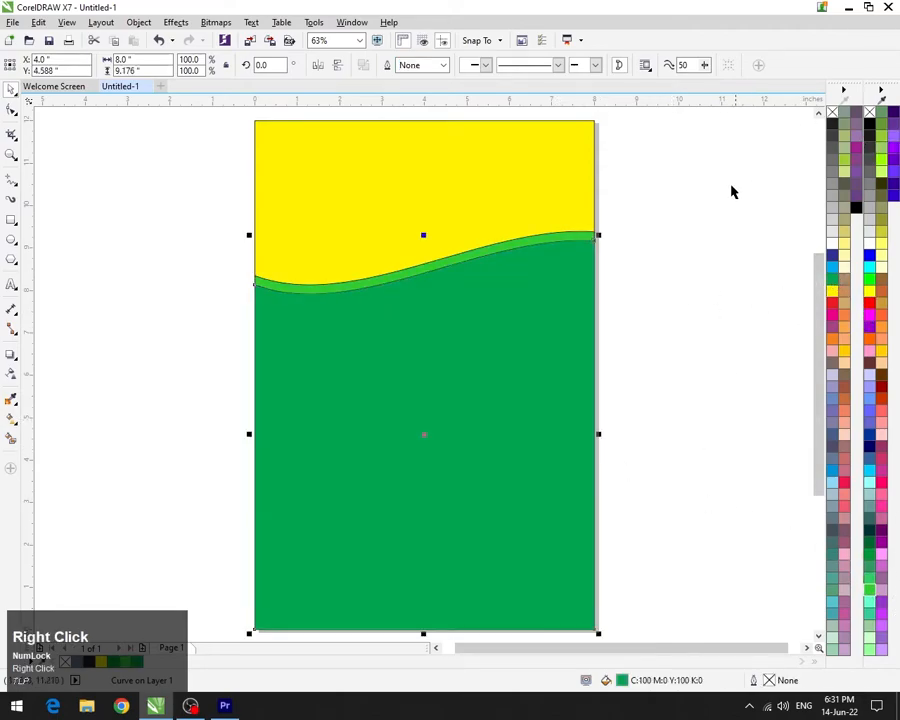
pyautogui.click(580, 234)
pyautogui.rightClick(833, 115)
pyautogui.hotkey('ctrl', 'Home')
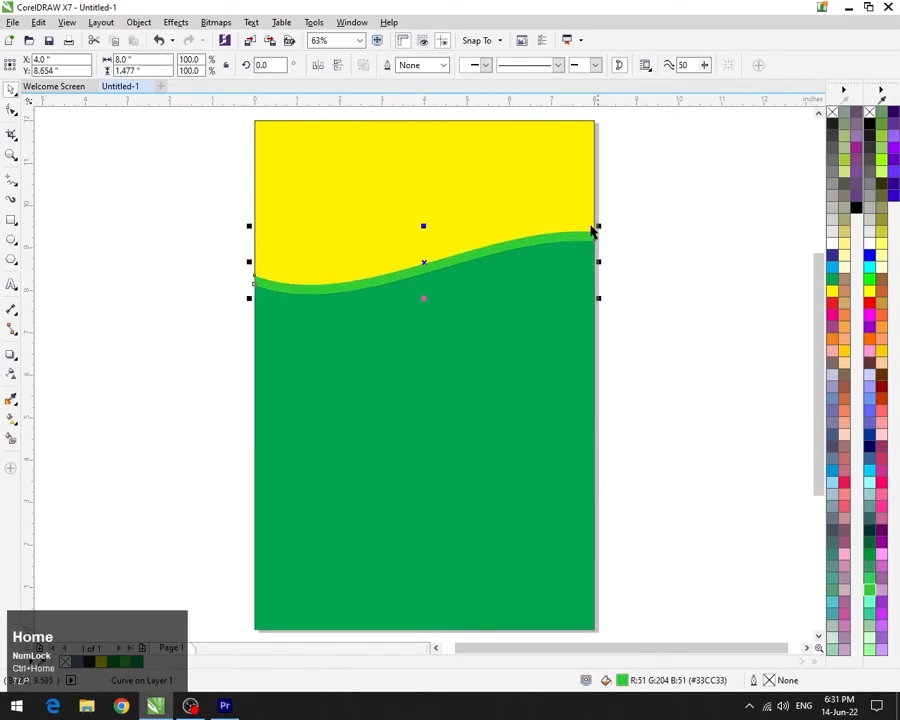
# Give the wave band an 8 pt yellow outline with round corners and caps, placed behind the fill and scaled with the object
pyautogui.press('F12')
pyautogui.click(360, 260)
pyautogui.click(335, 366)
pyautogui.click(402, 404)
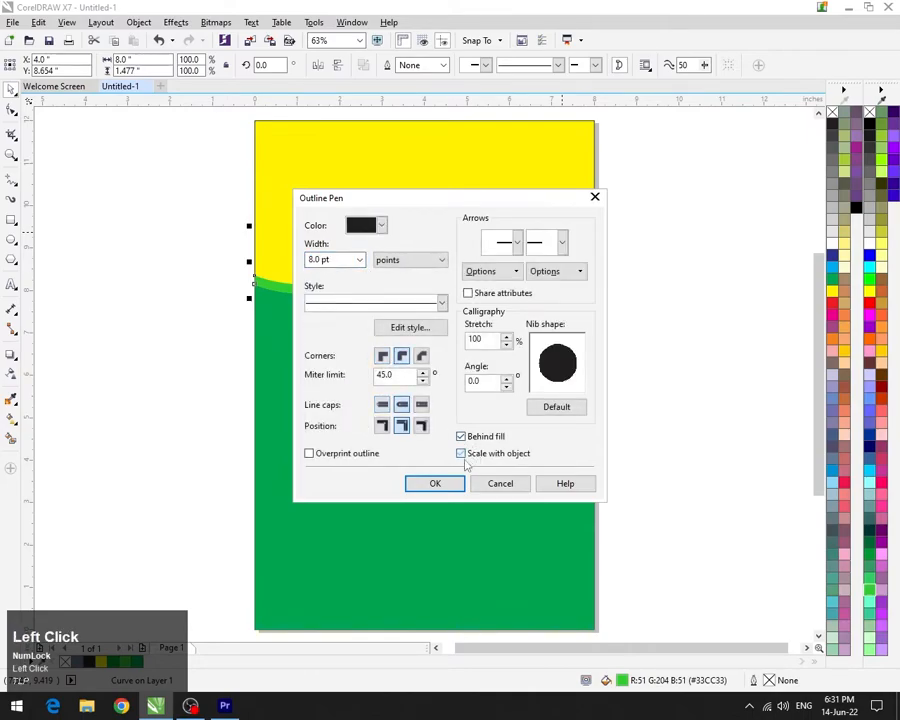
pyautogui.click(462, 483)
pyautogui.rightClick(832, 289)
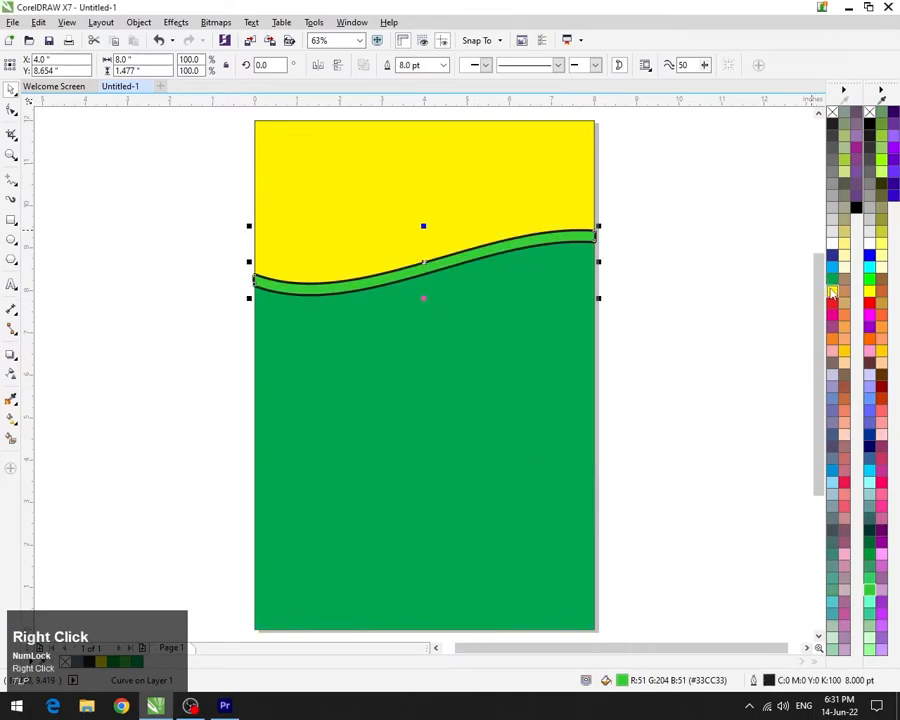
pyautogui.click(649, 253)
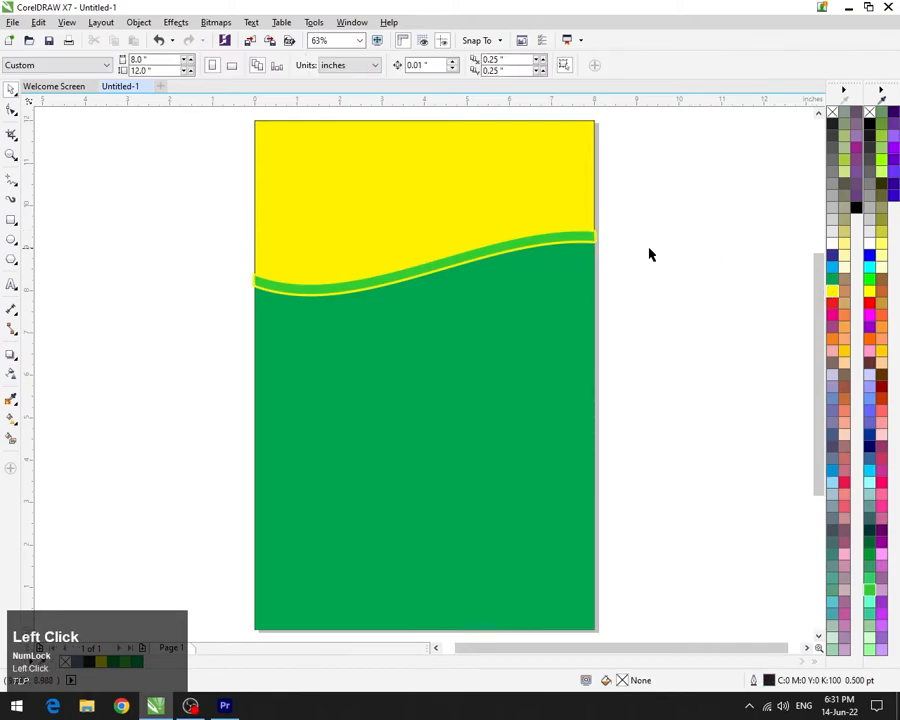
# PowerClip the wave band and the lower green area inside the yellow page rectangle
pyautogui.click(582, 229)
pyautogui.click(568, 243)
pyautogui.keyDown('shift'); pyautogui.click(548, 344); pyautogui.keyUp('shift')
pyautogui.rightClick(548, 344)
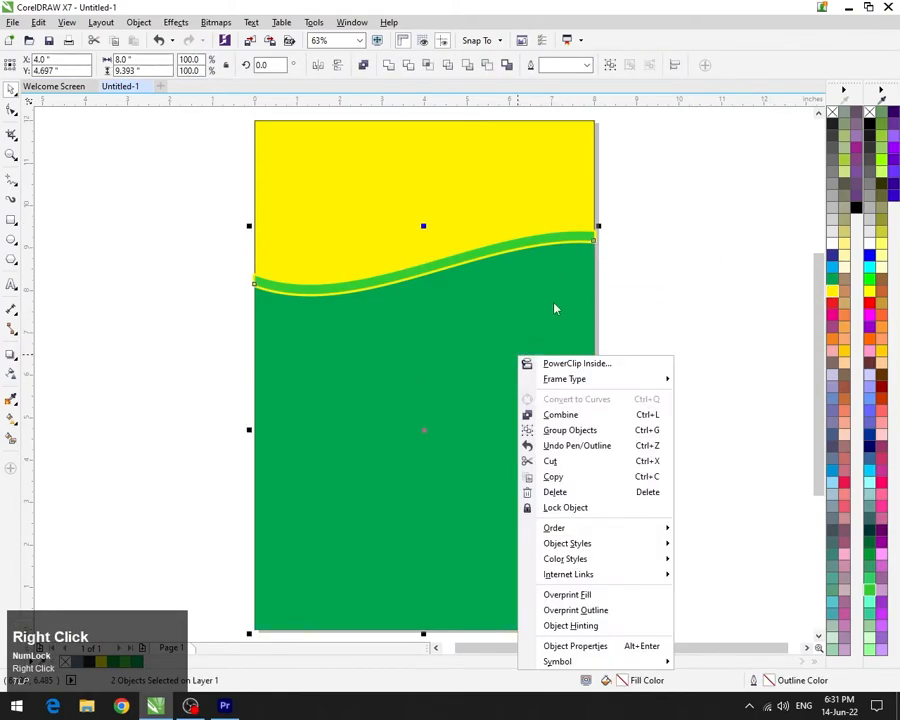
pyautogui.click(566, 363)
pyautogui.click(464, 141)
pyautogui.click(684, 243)
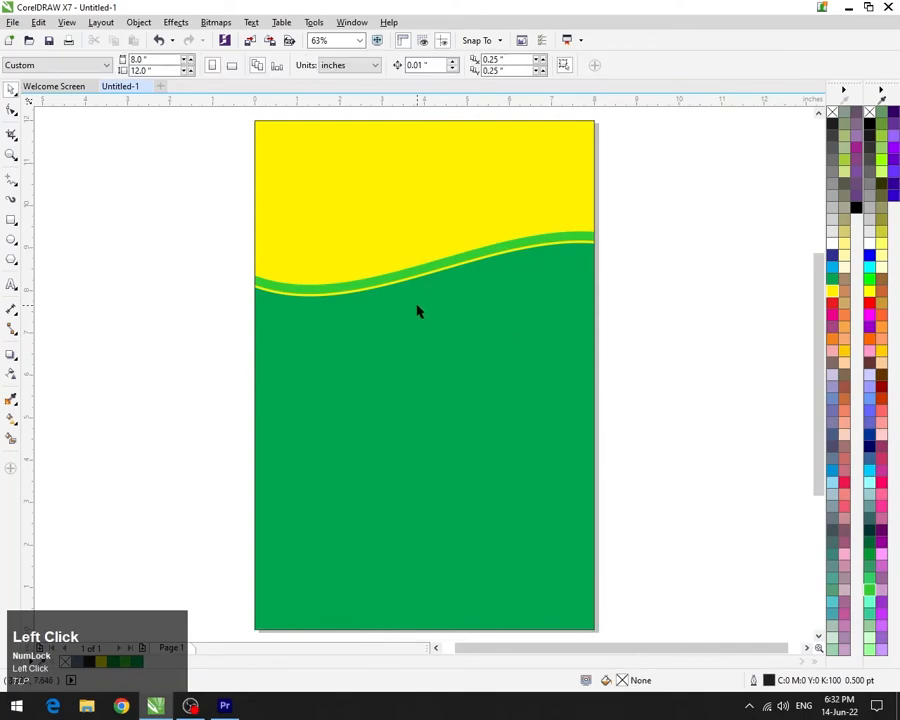
# Draw a rectangle about 2.77 by 4.34 inches near the page's upper right, overlapping the wave and the top edge
pyautogui.click(535, 255)
pyautogui.click(682, 242)
pyautogui.click(11, 220)
pyautogui.moveTo(483, 114); pyautogui.dragTo(590, 298)
pyautogui.moveTo(477, 204); pyautogui.dragTo(471, 204)
# Round the two lower corners of the new rectangle to a radius of about 0.3 inch
pyautogui.press('F10')
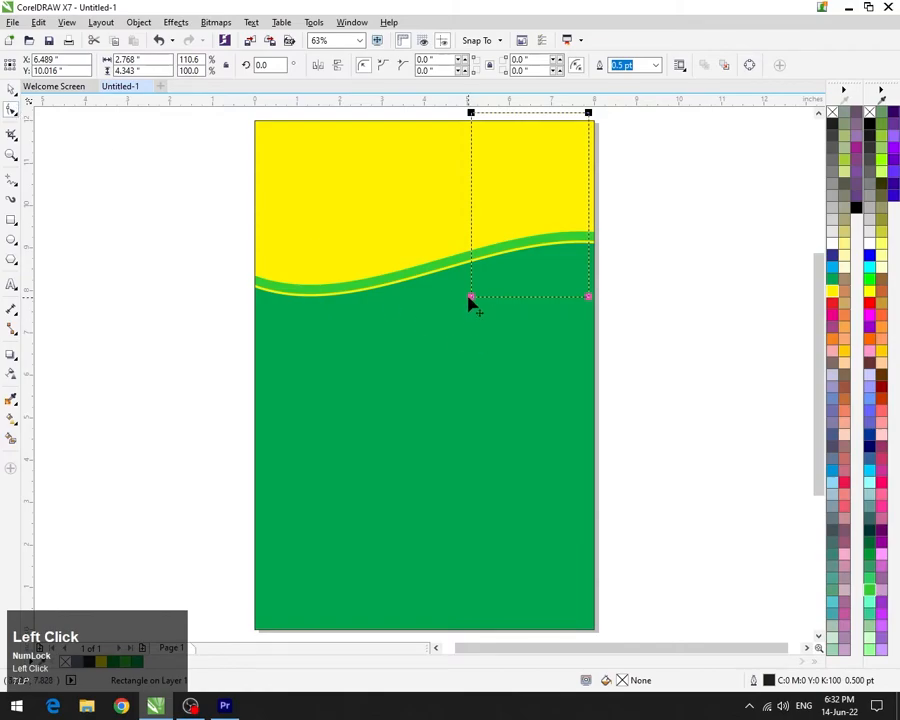
pyautogui.press('shift')
pyautogui.moveTo(587, 299)
pyautogui.mouseDown()
pyautogui.moveTo(594, 301)
pyautogui.moveTo(566, 311)
pyautogui.moveTo(577, 309)
pyautogui.mouseUp()
pyautogui.click(10, 89)
# Apply a fountain fill to the rounded rectangle with a dark maroon start colour (C46 M89 Y67 K67)
pyautogui.doubleClick(621, 680)
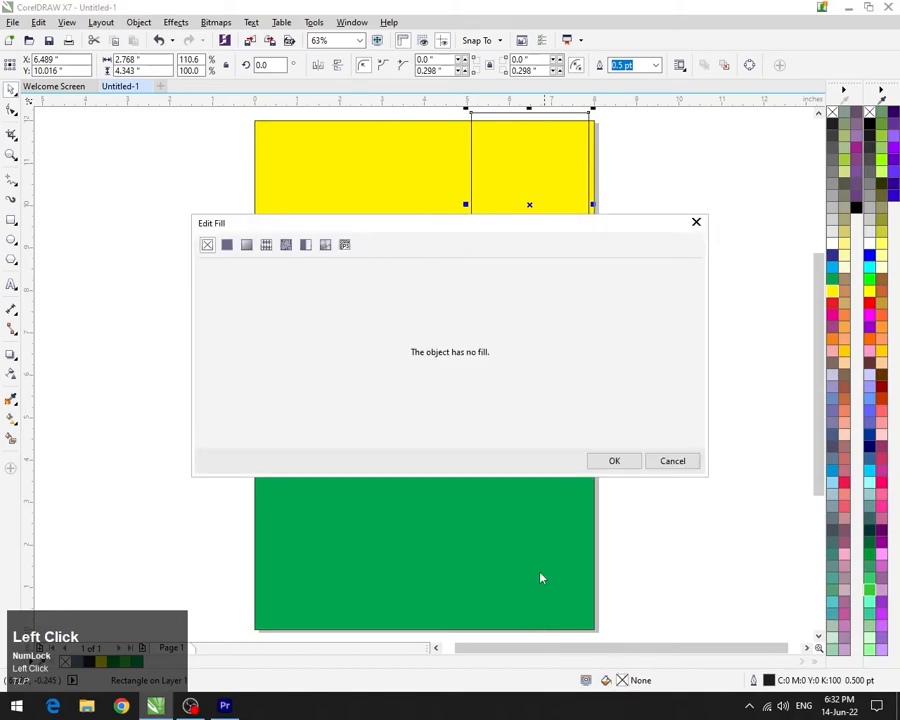
pyautogui.click(246, 245)
pyautogui.click(204, 388)
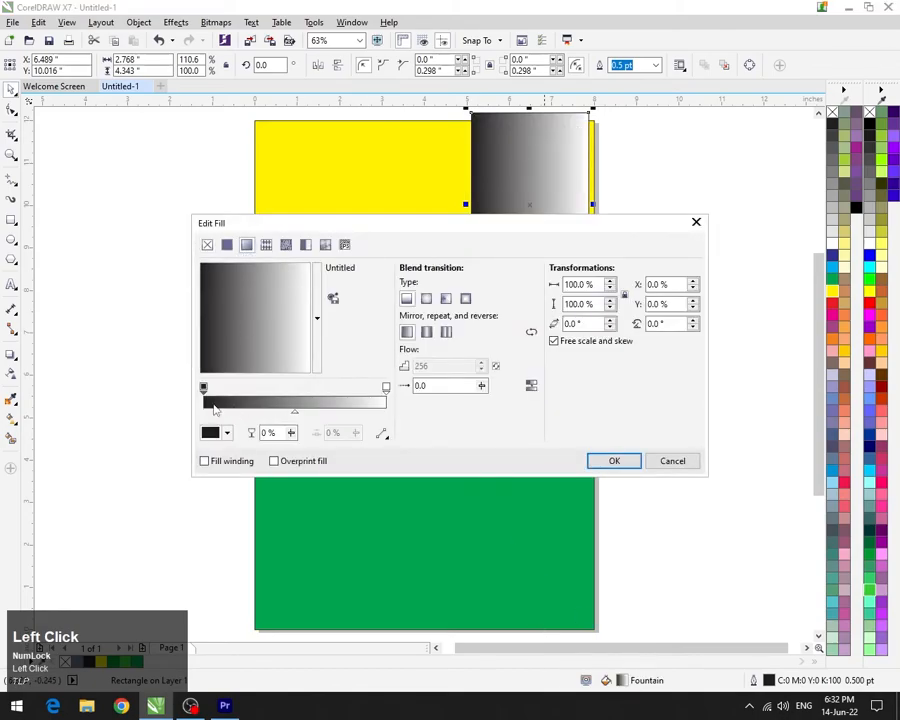
pyautogui.click(227, 432)
pyautogui.moveTo(292, 542); pyautogui.dragTo(287, 545)
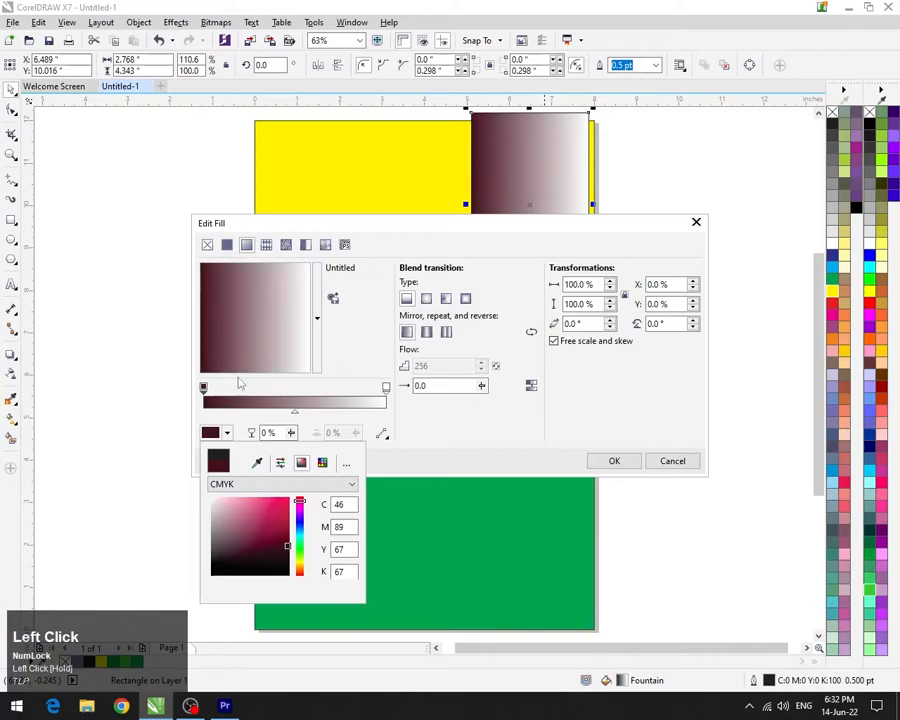
# Set the gradient's end colour to dark red (C30 M100 Y100 K42) and switch the blend type to elliptical
pyautogui.click(362, 400)
pyautogui.click(386, 389)
pyautogui.click(227, 432)
pyautogui.click(287, 538)
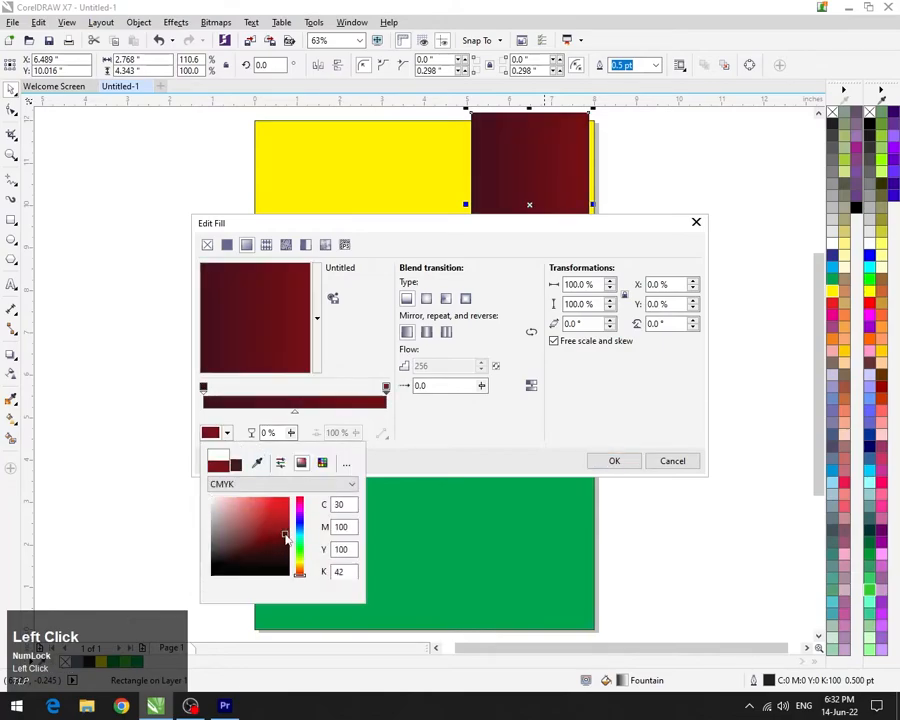
pyautogui.click(427, 299)
pyautogui.click(427, 299)
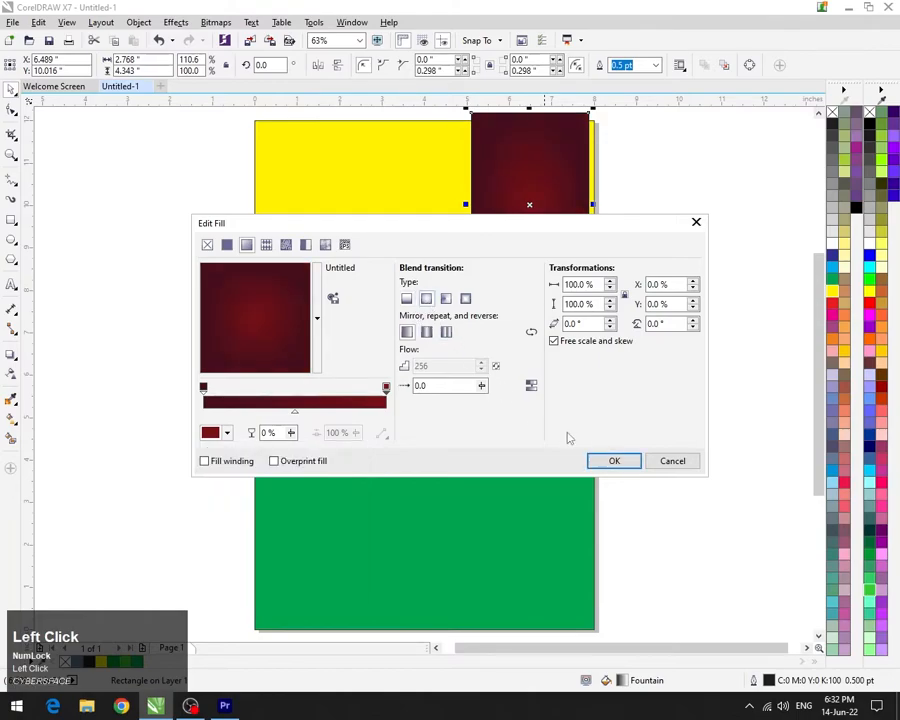
# Try brighter reds, such as C19 M100 Y100 K19, for the gradient's end colour
pyautogui.click(228, 433)
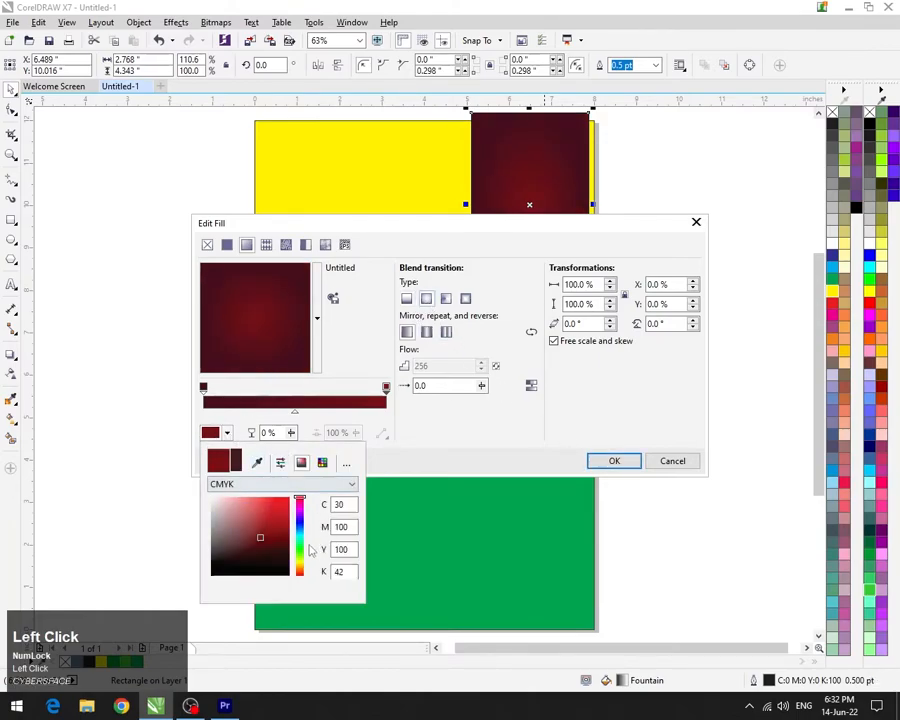
pyautogui.click(286, 524)
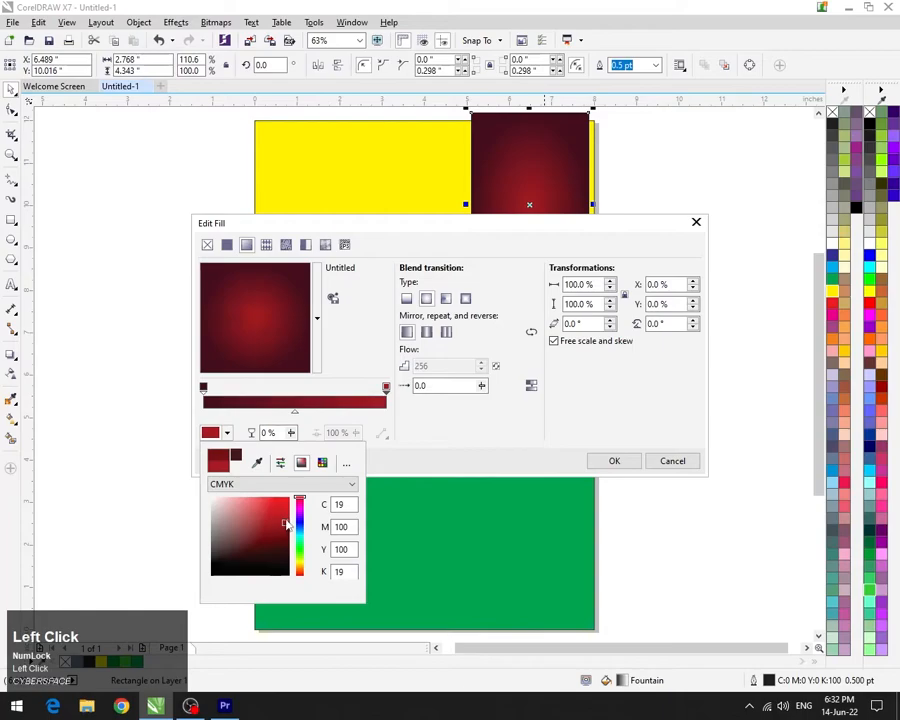
pyautogui.click(285, 537)
pyautogui.moveTo(274, 532)
pyautogui.mouseDown()
pyautogui.moveTo(280, 512)
pyautogui.moveTo(276, 534)
pyautogui.moveTo(284, 531)
pyautogui.mouseUp()
pyautogui.click(433, 447)
# Darken the gradient's start colour to near-black maroon and its end colour to deep red, and apply the fountain fill
pyautogui.click(203, 387)
pyautogui.click(218, 432)
pyautogui.moveTo(277, 546)
pyautogui.mouseDown()
pyautogui.moveTo(286, 538)
pyautogui.moveTo(290, 555)
pyautogui.mouseUp()
pyautogui.click(386, 388)
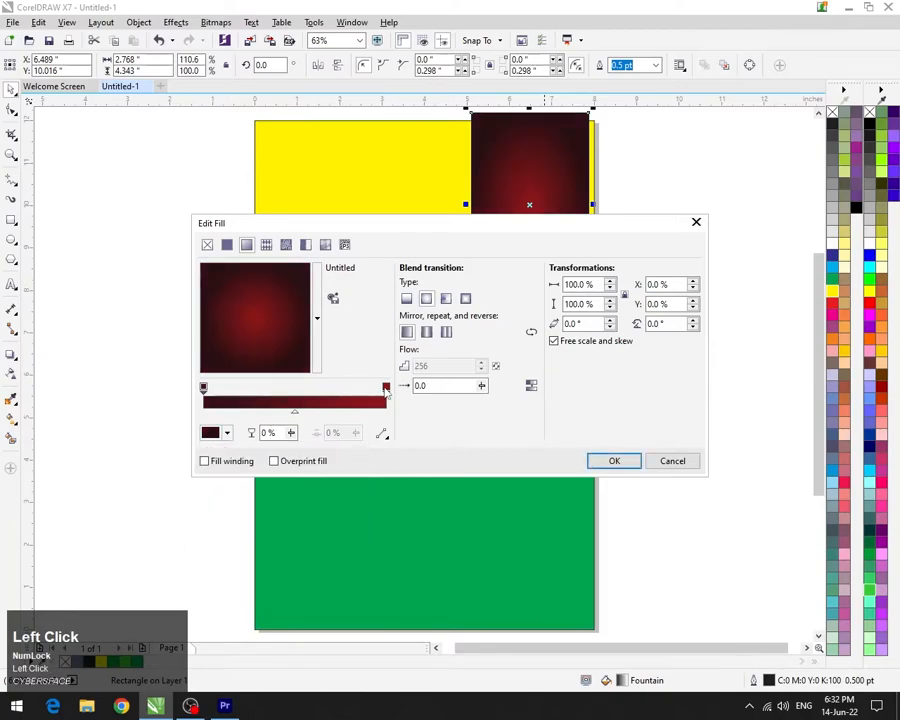
pyautogui.click(218, 432)
pyautogui.moveTo(285, 551); pyautogui.dragTo(289, 539)
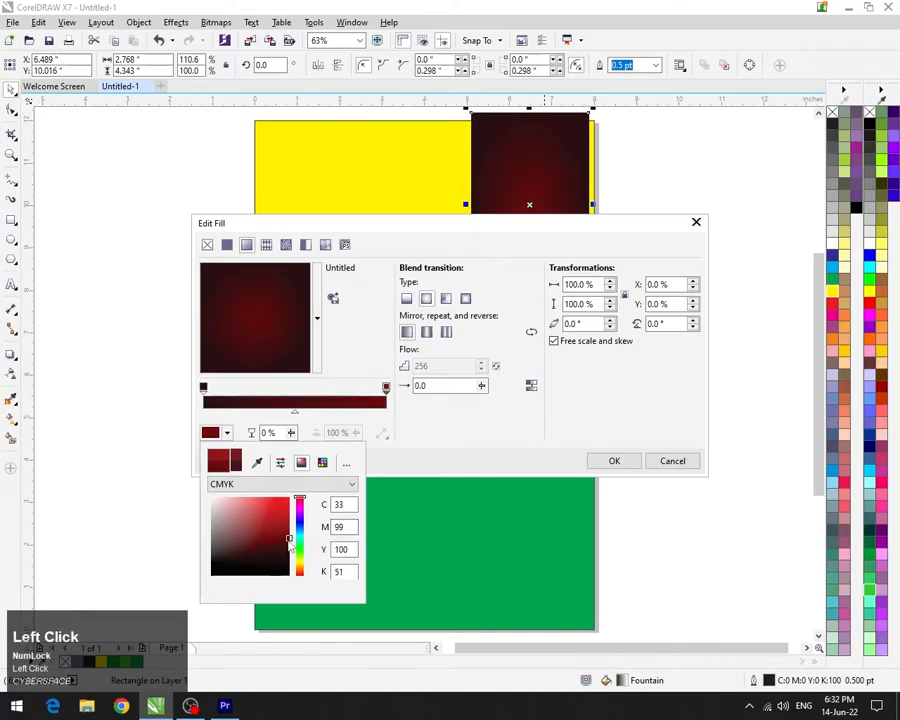
pyautogui.click(614, 481)
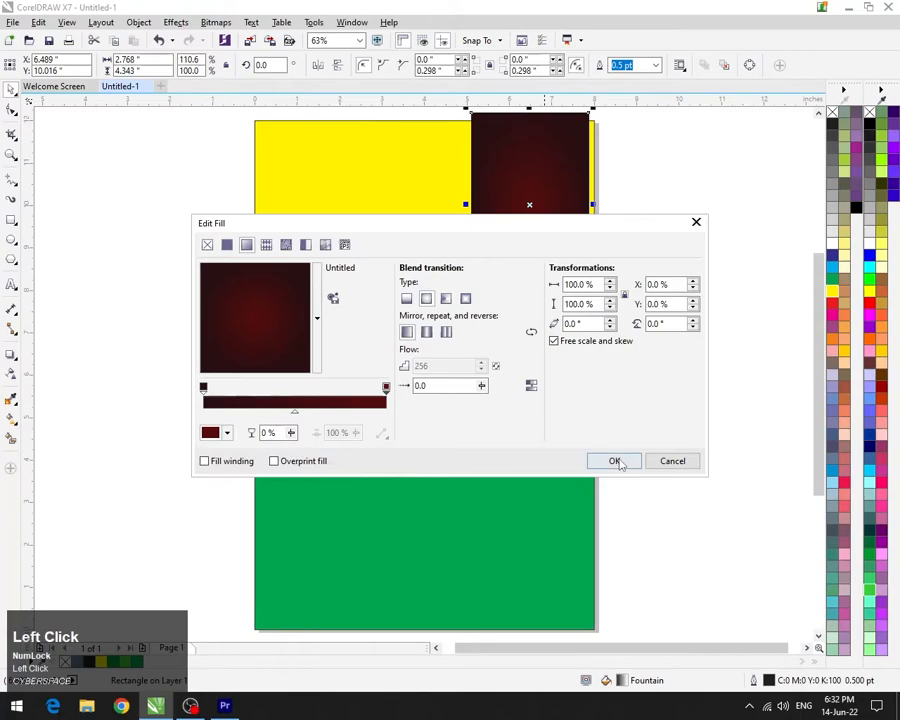
pyautogui.click(622, 461)
# Remove the maroon rectangle's outline and PowerClip it inside the yellow page rectangle
pyautogui.click(603, 201)
pyautogui.click(557, 230)
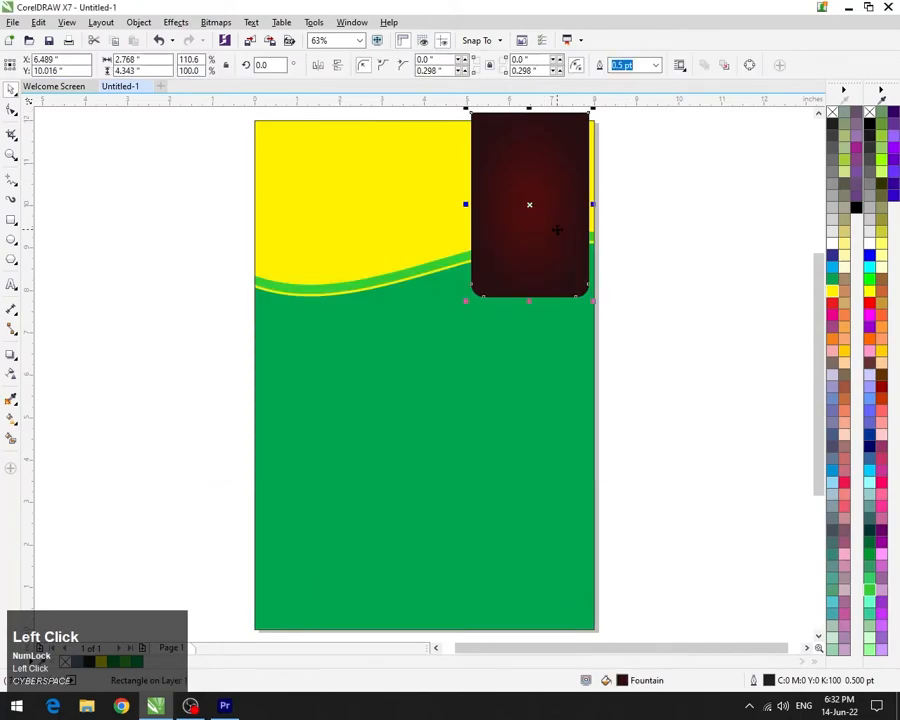
pyautogui.rightClick(832, 112)
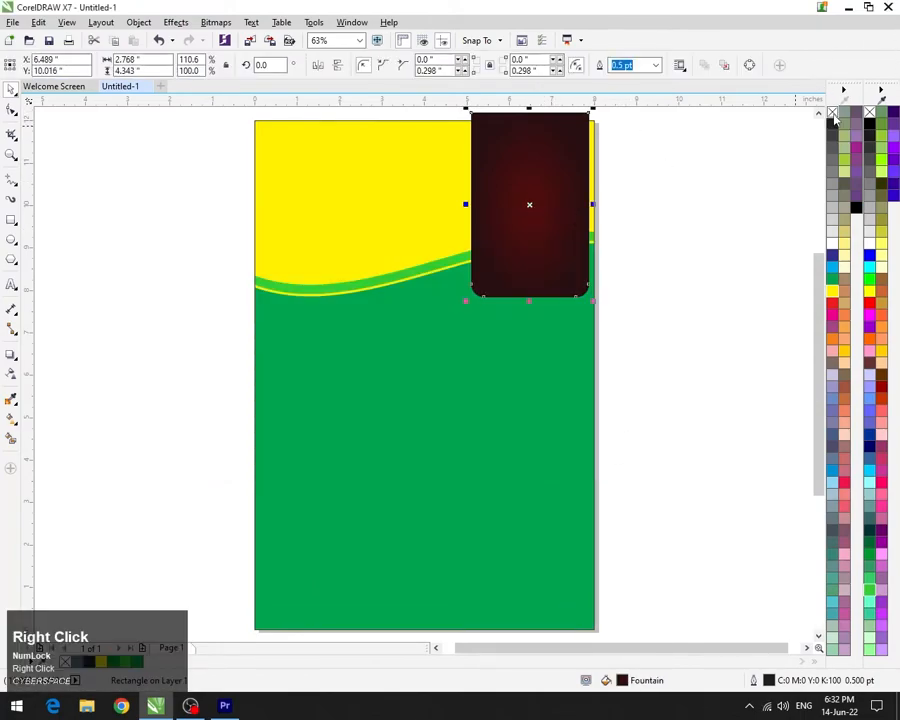
pyautogui.rightClick(500, 174)
pyautogui.click(540, 179)
pyautogui.click(376, 177)
pyautogui.click(665, 189)
# Draw a rectangle about 5.22 by 1.08 inches at the top of the yellow area, extending past the page's left edge
pyautogui.click(10, 222)
pyautogui.moveTo(221, 120); pyautogui.dragTo(443, 166)
pyautogui.click(10, 88)
pyautogui.moveTo(328, 146)
pyautogui.mouseDown()
pyautogui.moveTo(334, 155)
pyautogui.moveTo(338, 145)
pyautogui.mouseUp()
pyautogui.keyDown('shift'); pyautogui.click(340, 153); pyautogui.keyUp('shift')
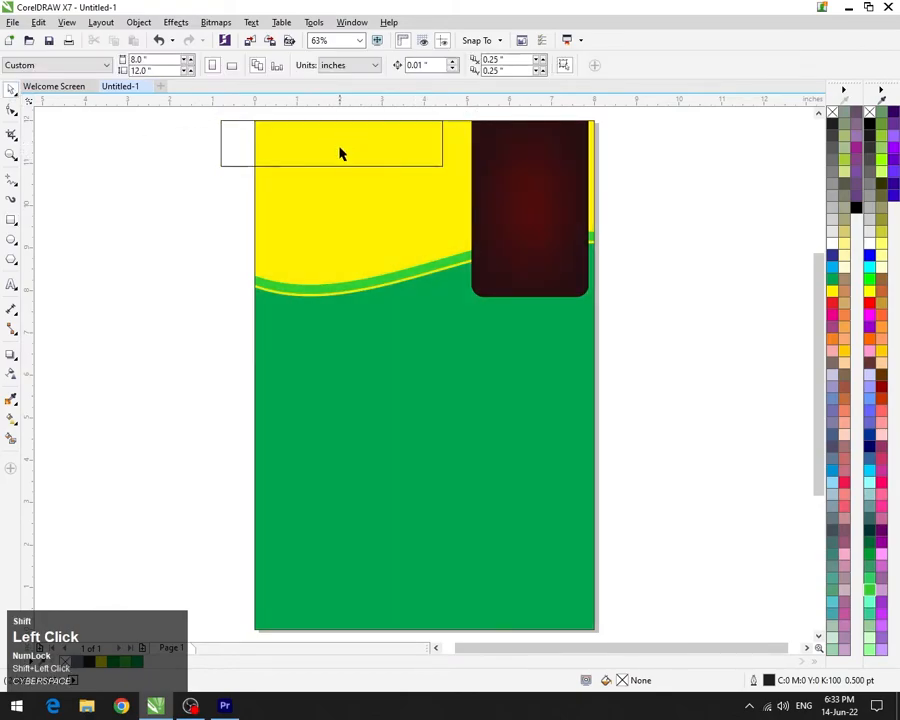
# Move the new rectangle down to a Y position of 11.257 inches
pyautogui.scroll(2, 340, 148)
pyautogui.click(341, 140)
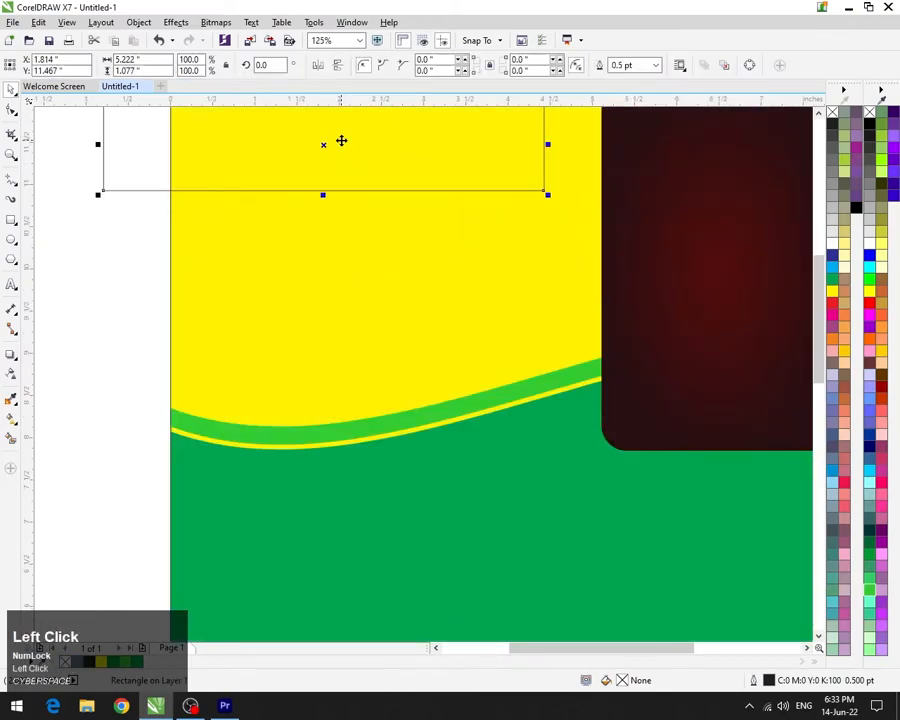
pyautogui.moveTo(341, 140); pyautogui.dragTo(341, 144)
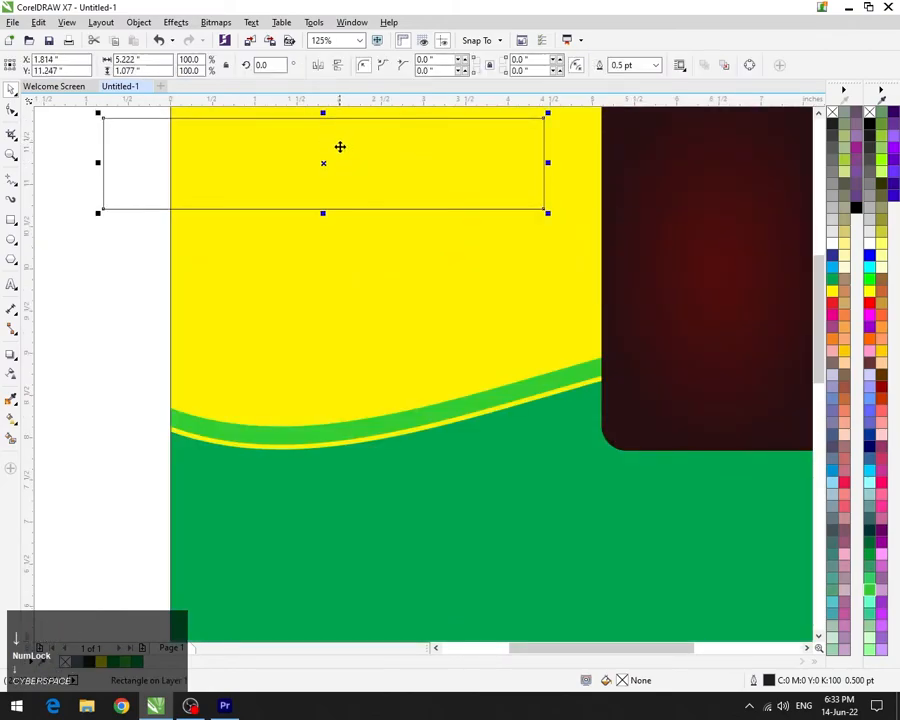
pyautogui.press('F4')
pyautogui.press('Up')
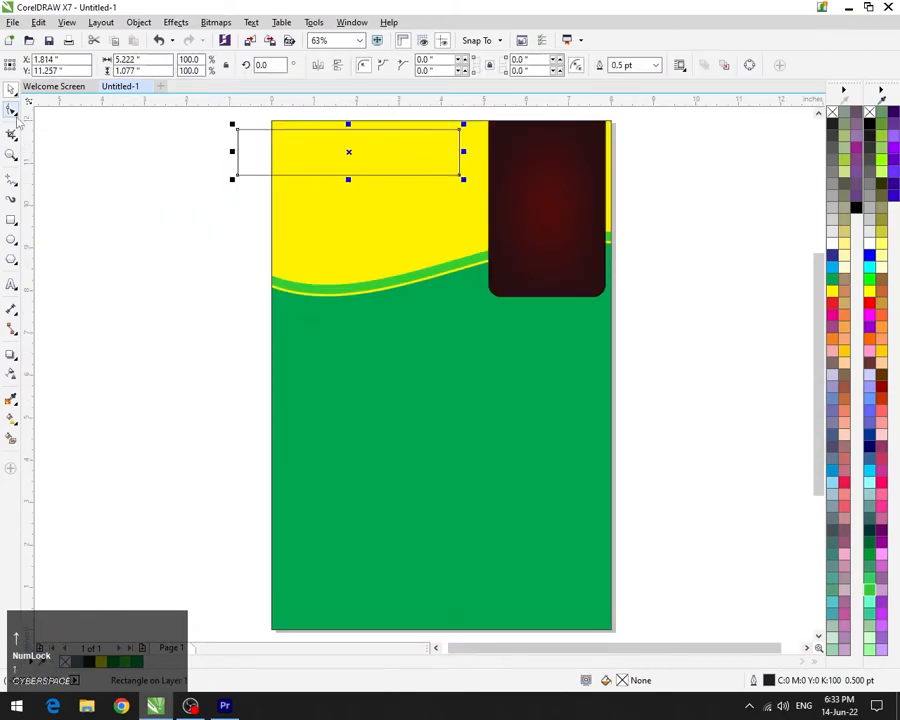
# Round the two right-hand corners of the header bar to a 0.539 inch radius
pyautogui.click(11, 108)
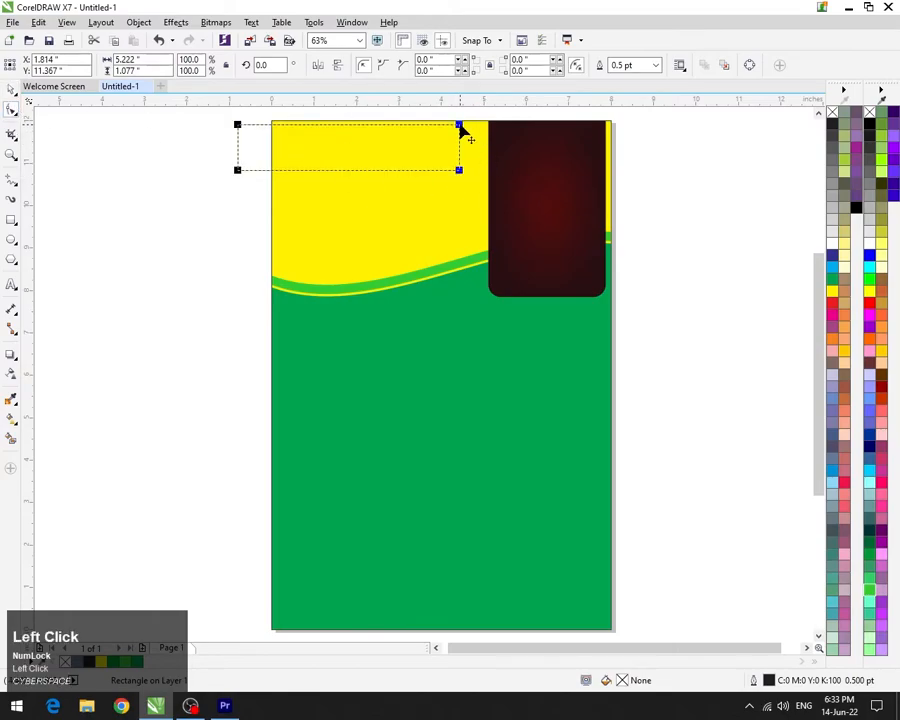
pyautogui.moveTo(458, 169); pyautogui.dragTo(362, 203)
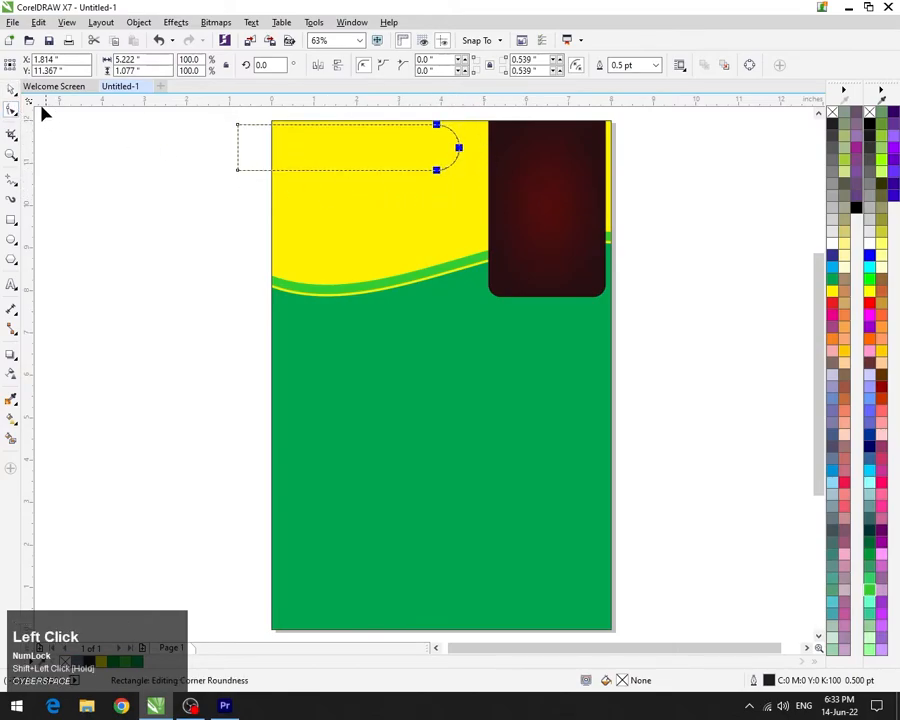
pyautogui.click(12, 90)
# Move the header bar right to an X position of 2.314 inches and fill it with cyan
pyautogui.press('Right')
pyautogui.press('Right')
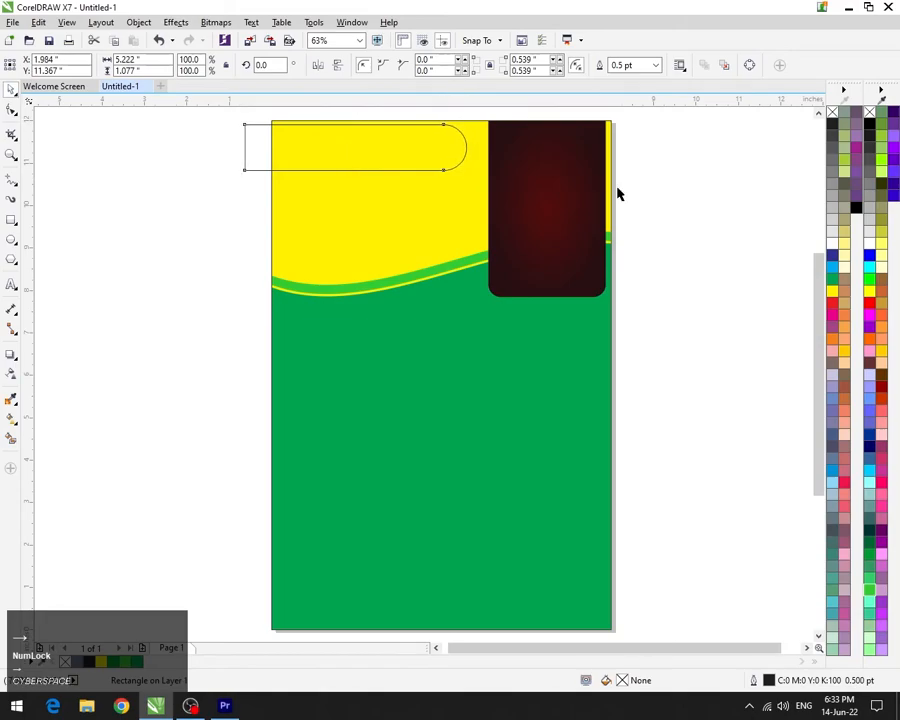
pyautogui.press('Right')
pyautogui.press('Right')
pyautogui.click(832, 469)
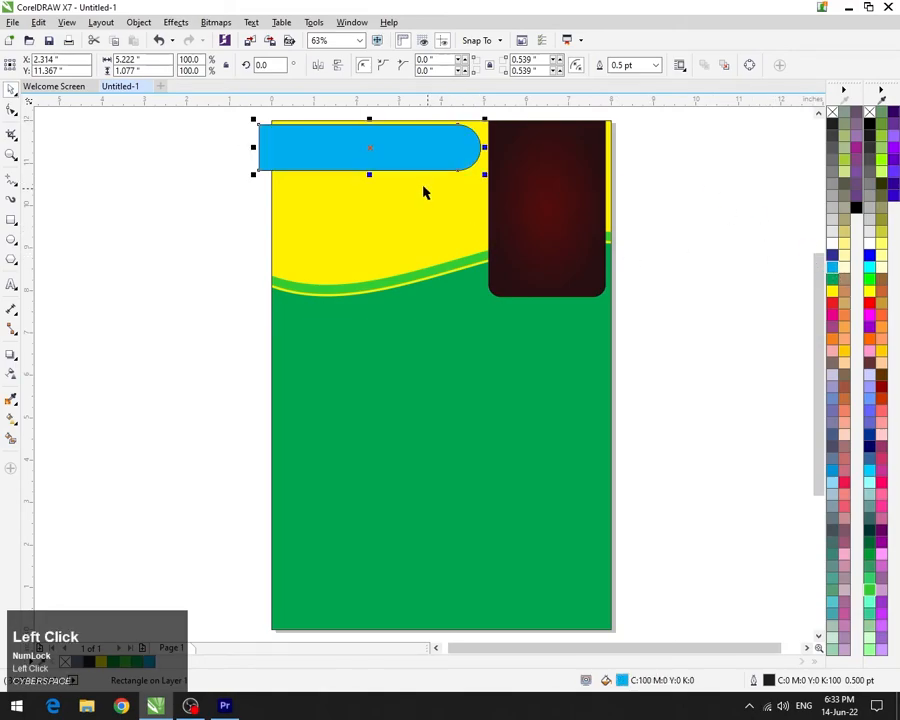
# Duplicate the cyan bar below the original at Y 9.642 inches and remove the outline from both bars
pyautogui.moveTo(381, 158); pyautogui.dragTo(380, 209)
pyautogui.rightClick(380, 209)
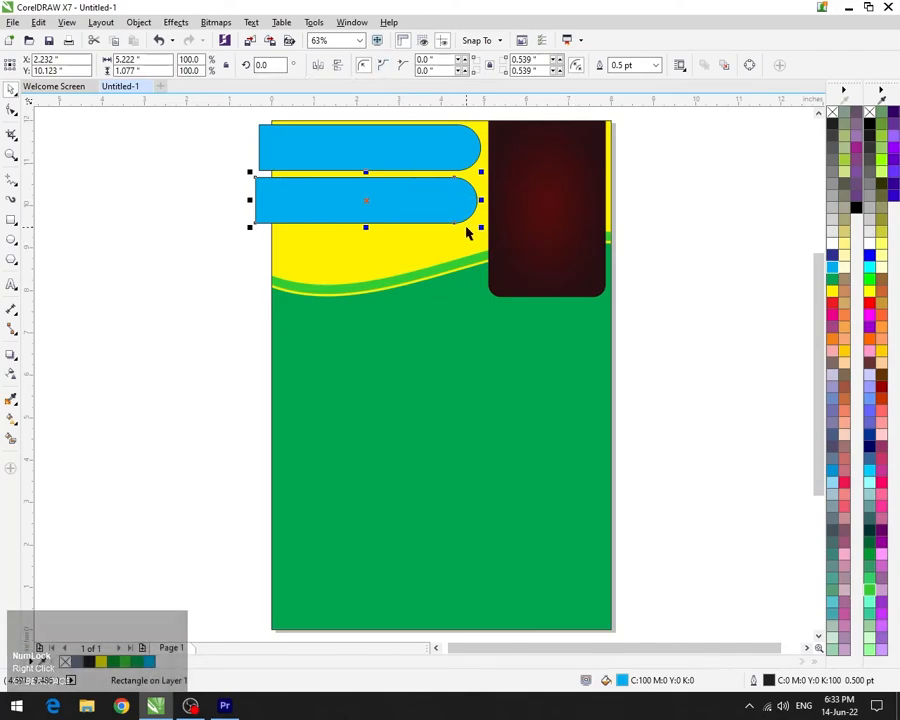
pyautogui.moveTo(415, 203); pyautogui.dragTo(415, 224)
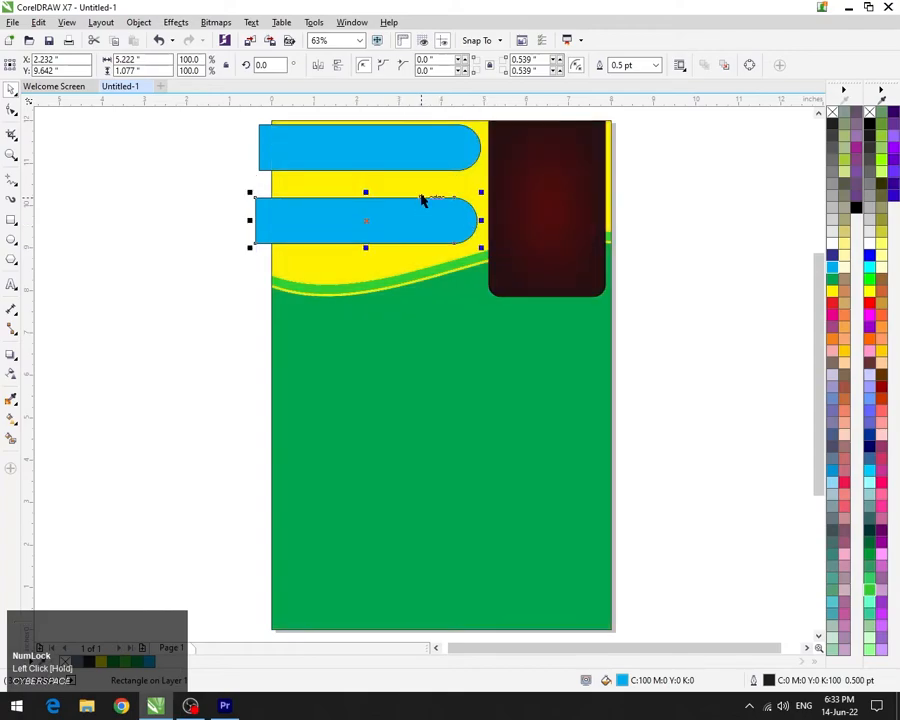
pyautogui.keyDown('shift'); pyautogui.click(418, 154); pyautogui.keyUp('shift')
pyautogui.rightClick(833, 112)
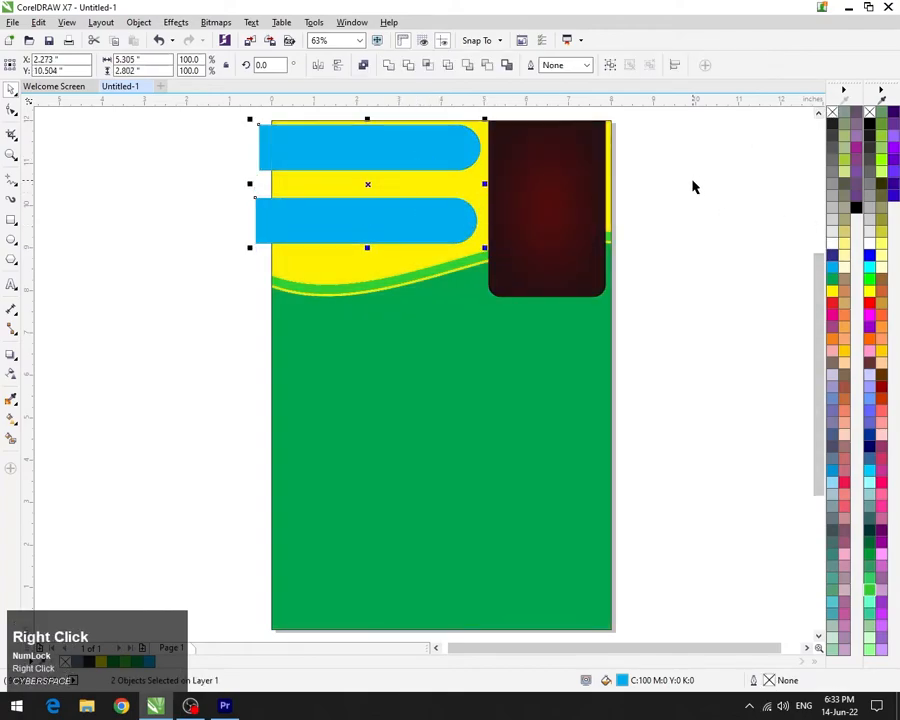
pyautogui.click(629, 169)
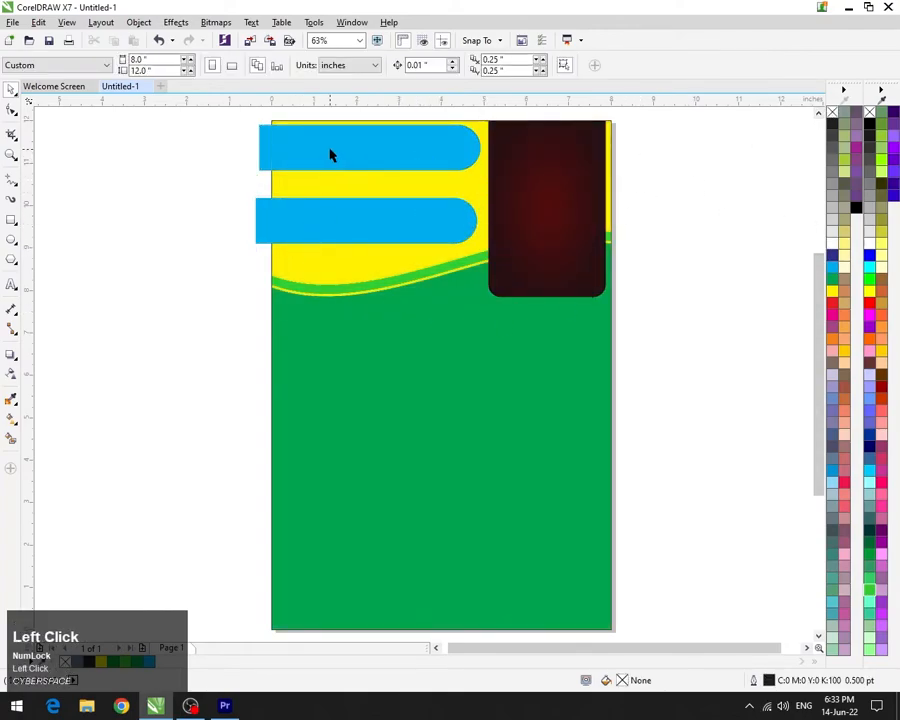
# Move both cyan bars down, placing the lower one at Y 9.532 inches, and align their left ends
pyautogui.click(366, 150)
pyautogui.press('Down')
pyautogui.press('Down')
pyautogui.press('Down')
pyautogui.click(412, 235)
pyautogui.press('Down')
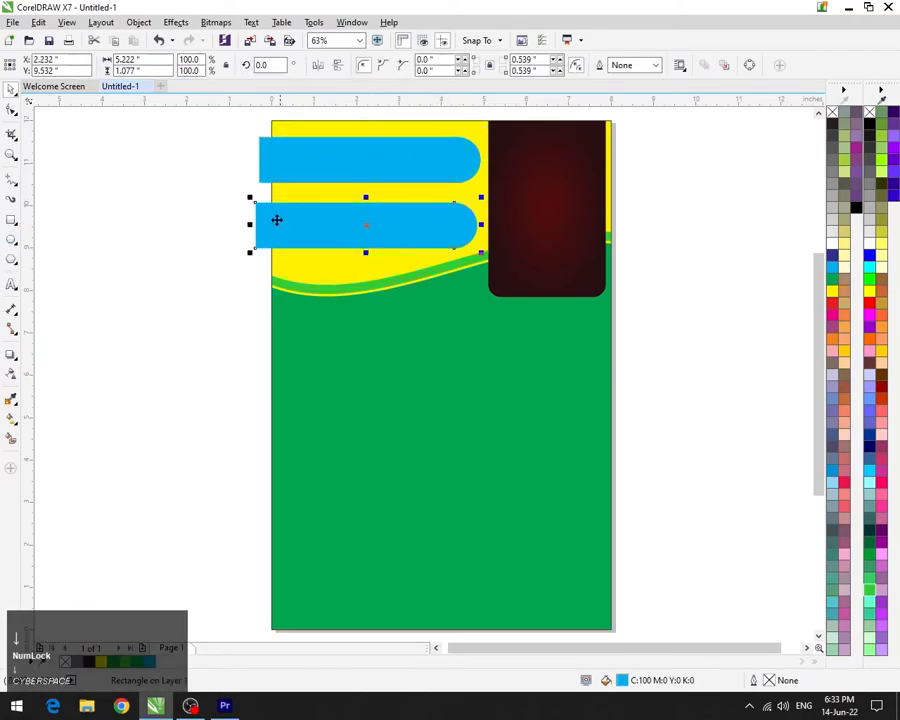
pyautogui.click(430, 155)
pyautogui.keyDown('shift'); pyautogui.click(376, 208); pyautogui.keyUp('shift')
pyautogui.click(209, 235)
# Draw a circle about 0.81 by 0.80 inches overlapping the top edge of the upper cyan bar near its rounded end
pyautogui.click(12, 238)
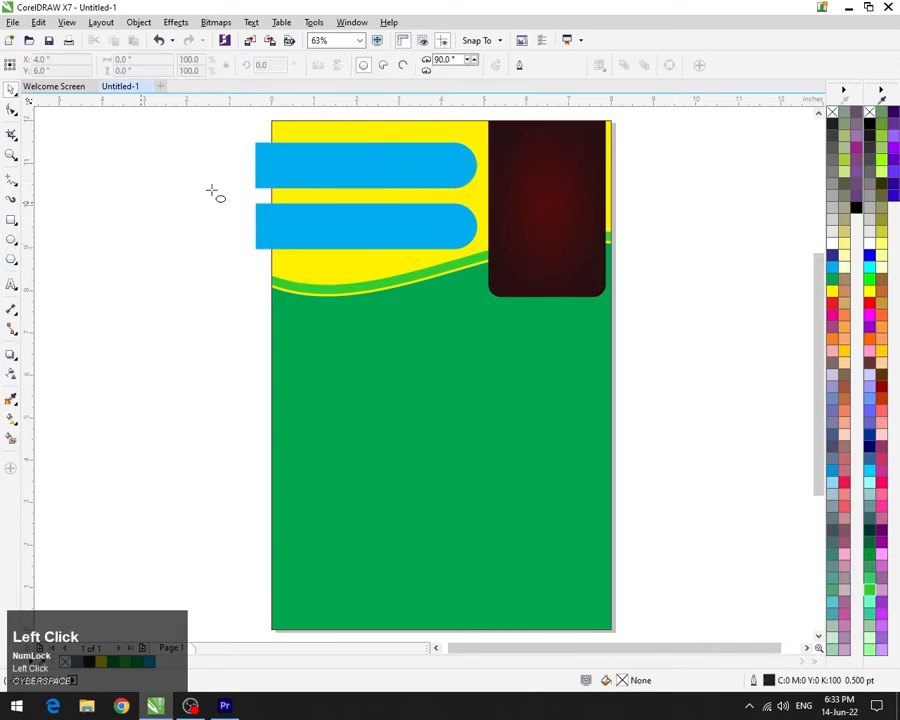
pyautogui.moveTo(423, 130); pyautogui.dragTo(463, 164)
pyautogui.click(8, 89)
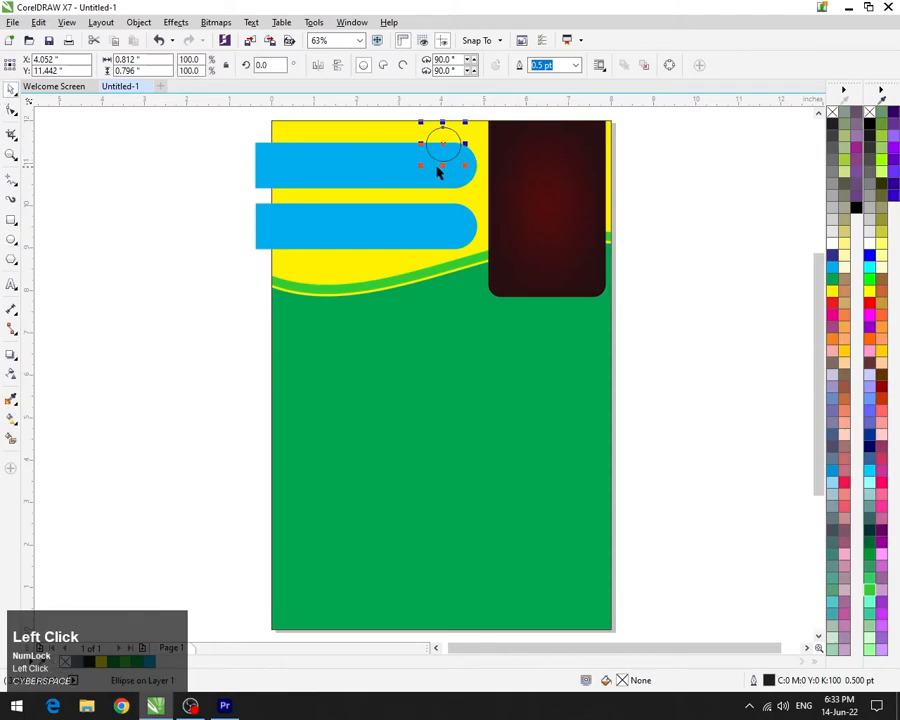
# Fill the circle with dark blue (C100 M100 Y0 K0) and give it a white 3.0 pt outline
pyautogui.click(832, 256)
pyautogui.rightClick(832, 256)
pyautogui.press('F12')
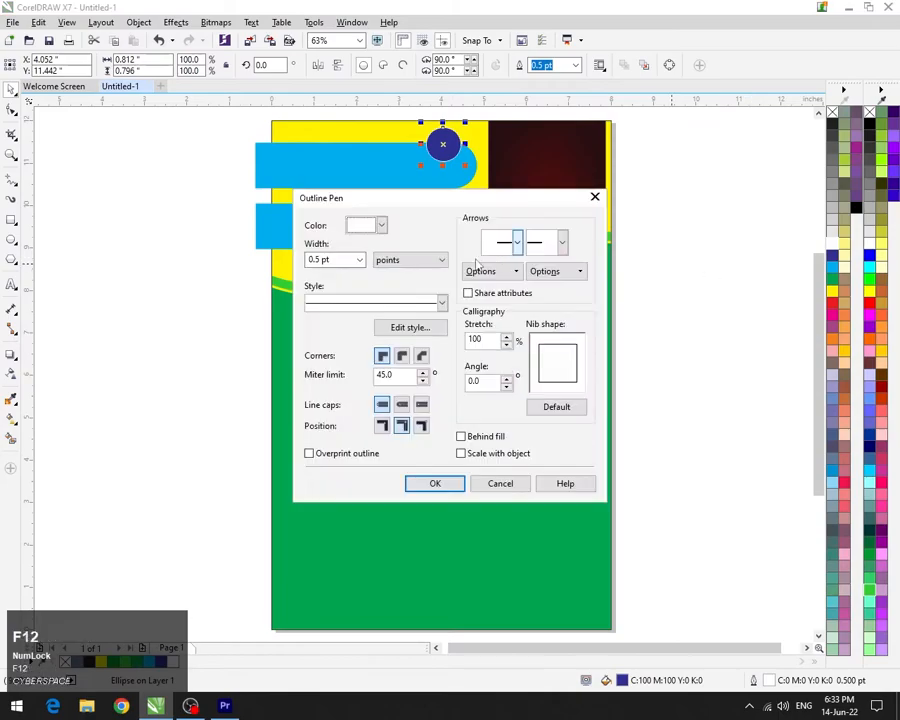
pyautogui.click(359, 260)
pyautogui.click(327, 348)
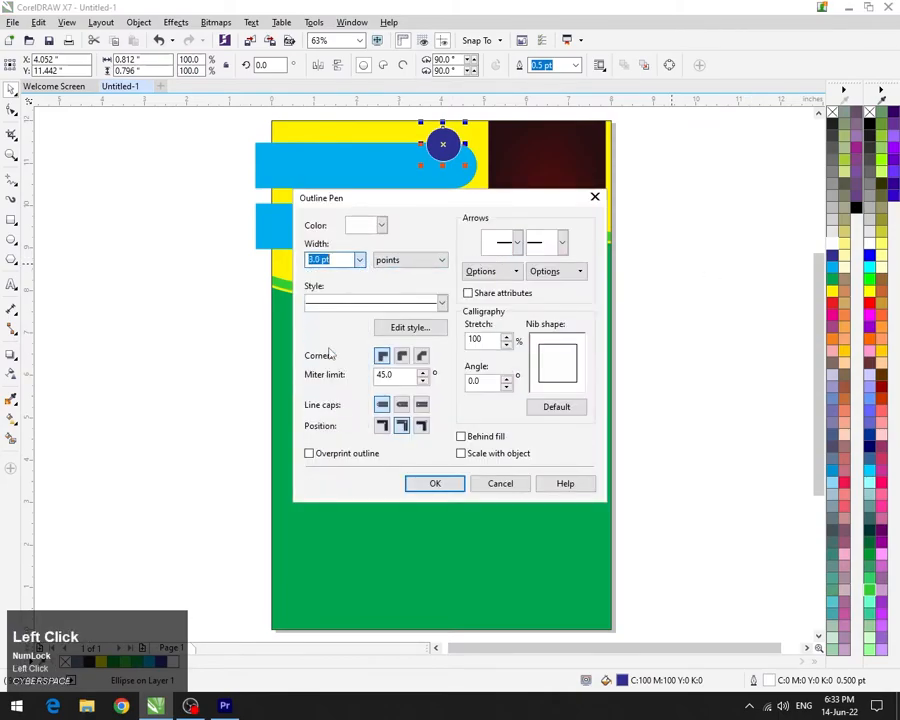
pyautogui.click(435, 484)
pyautogui.click(655, 281)
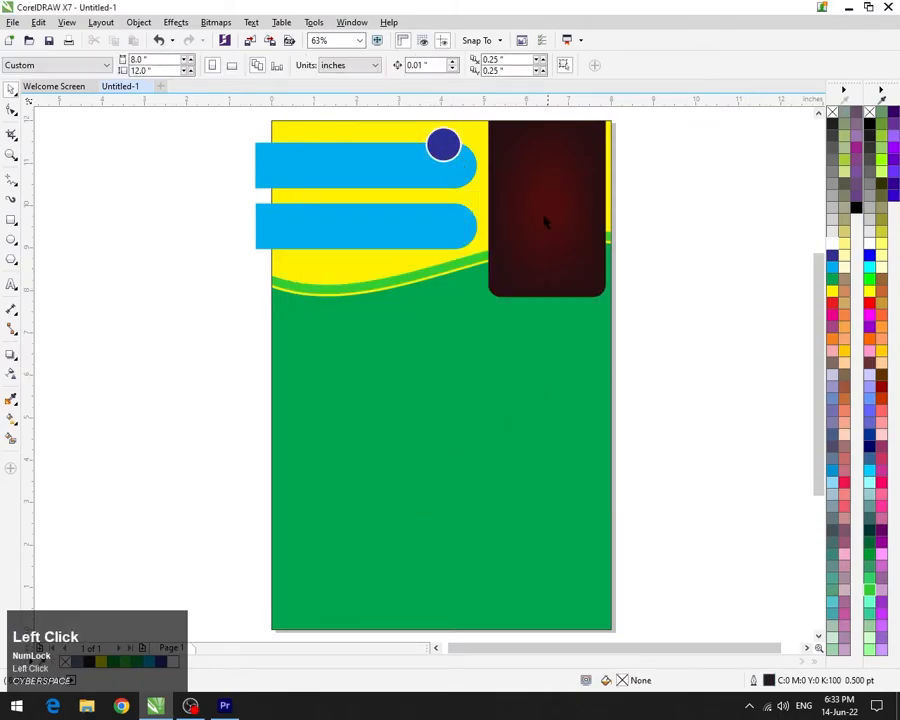
# Duplicate the blue circle straight down onto the same spot of the lower cyan bar
pyautogui.click(452, 140)
pyautogui.moveTo(452, 140); pyautogui.dragTo(449, 198)
pyautogui.rightClick(449, 198)
pyautogui.click(679, 233)
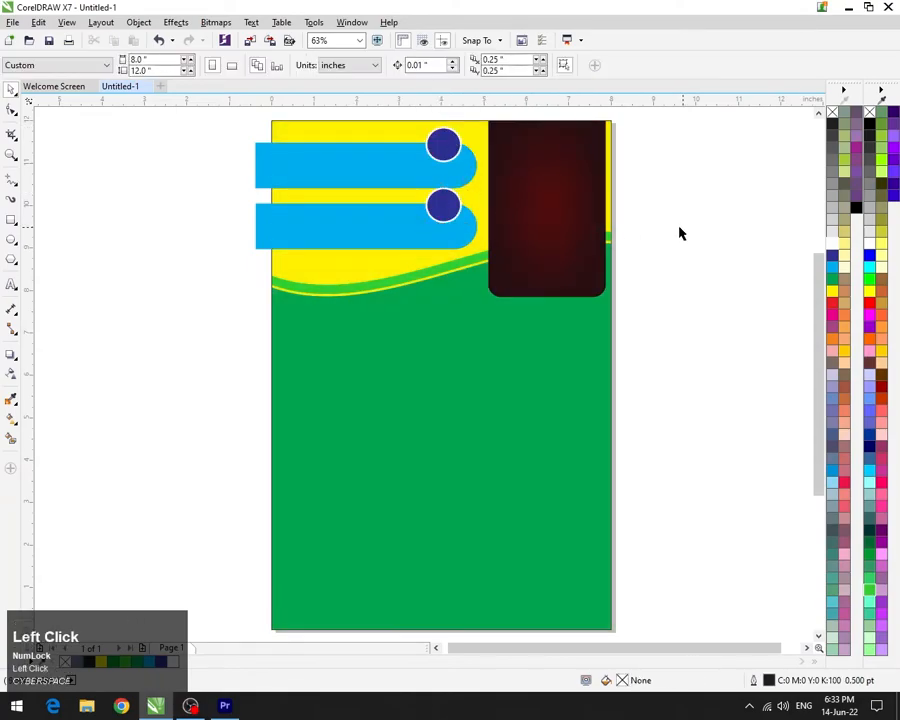
# PowerClip both cyan bars inside the yellow page rectangle
pyautogui.click(341, 168)
pyautogui.keyDown('shift'); pyautogui.click(329, 245); pyautogui.keyUp('shift')
pyautogui.rightClick(333, 228)
pyautogui.click(380, 239)
pyautogui.click(330, 133)
pyautogui.click(221, 171)
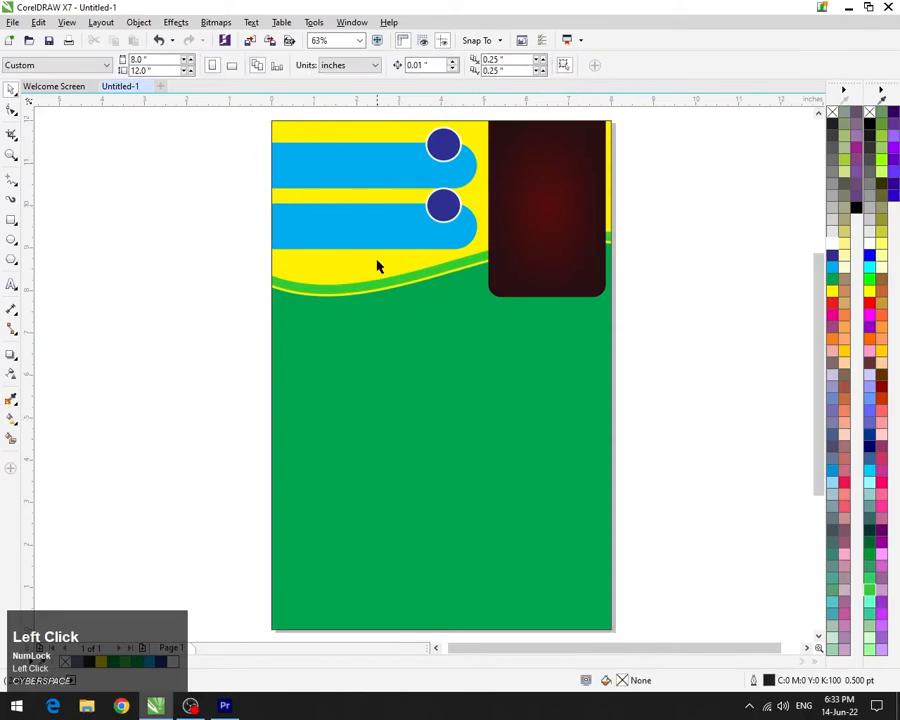
# Draw a rectangle about 3.91 by 3.55 inches below the wave, extending past the page's left edge
pyautogui.click(162, 88)
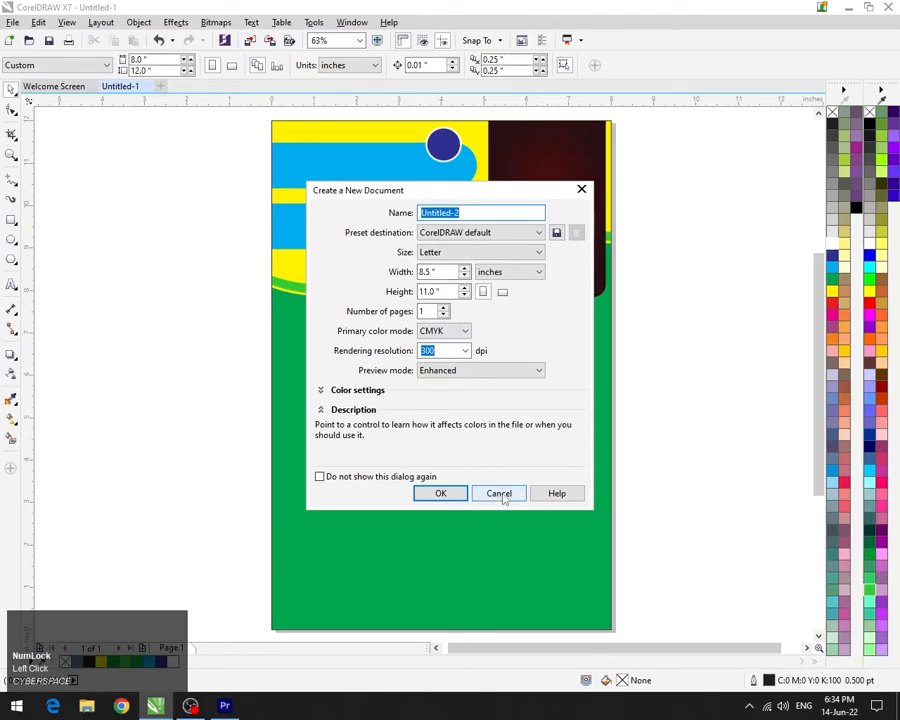
pyautogui.click(501, 495)
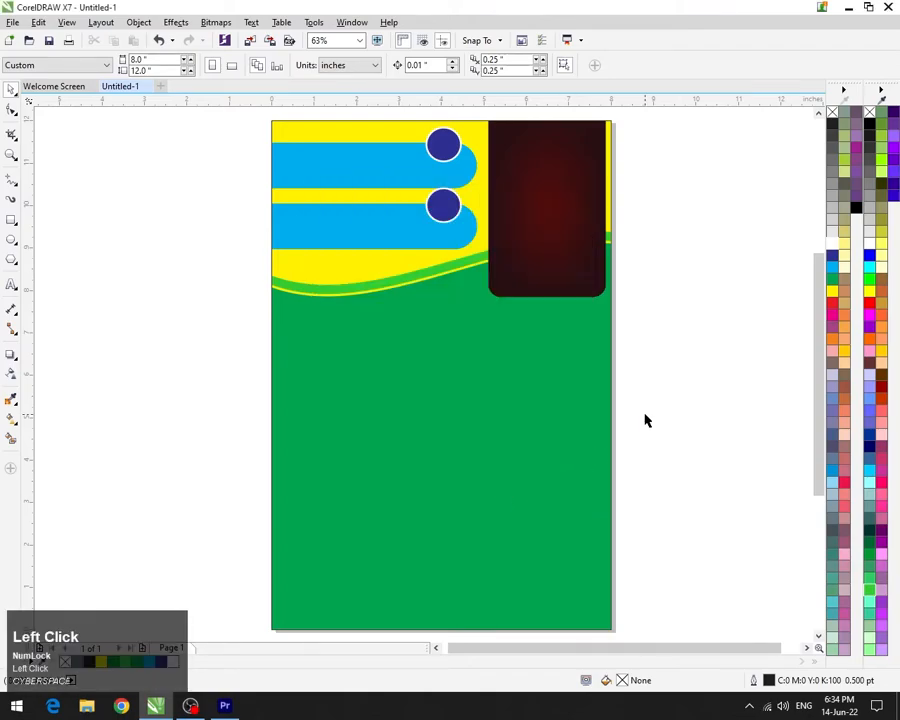
pyautogui.click(11, 220)
pyautogui.moveTo(174, 309); pyautogui.dragTo(341, 461)
pyautogui.click(11, 89)
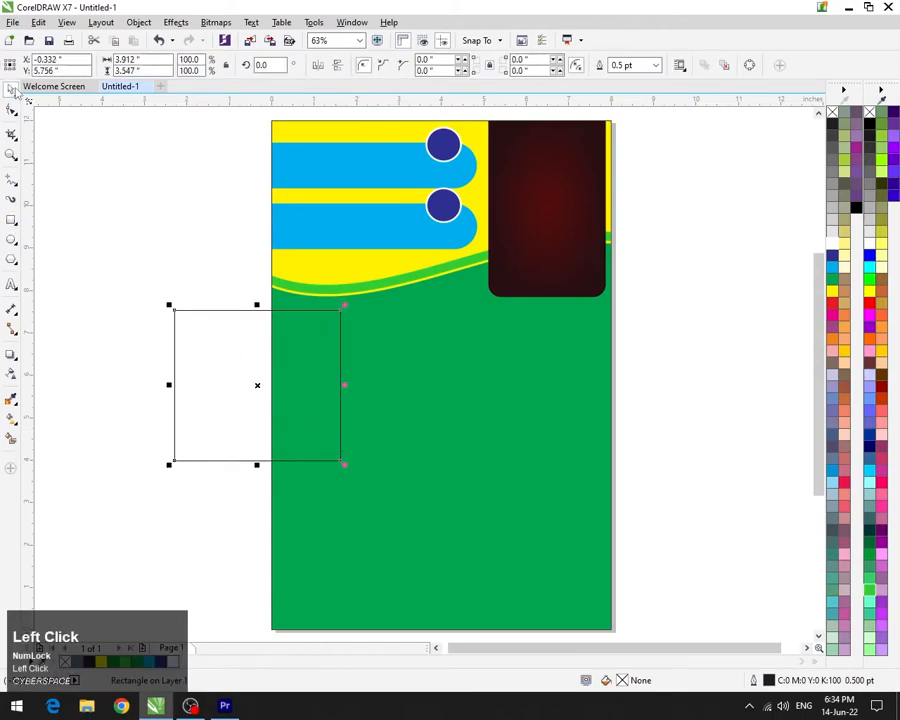
# Move the rectangle onto the green area just below the wave and shrink it to about 2.74 by 2.07 inches
pyautogui.moveTo(300, 386); pyautogui.dragTo(403, 410)
pyautogui.moveTo(446, 487); pyautogui.dragTo(376, 420)
pyautogui.moveTo(315, 397); pyautogui.dragTo(410, 322)
# Round all four corners of the rectangle to about 0.249 inches and place a duplicate to its right
pyautogui.click(11, 110)
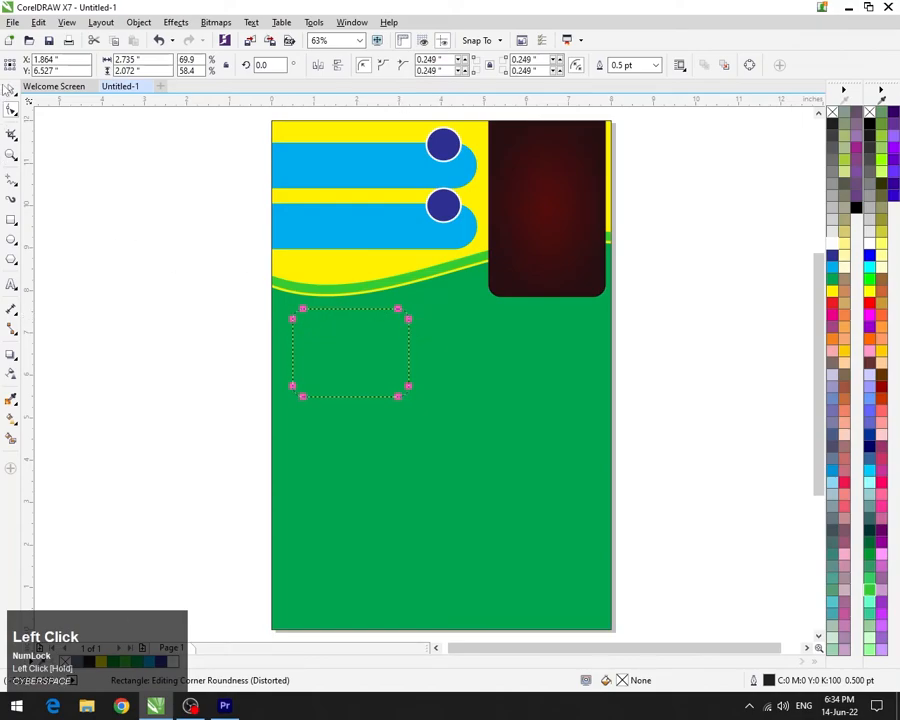
pyautogui.click(12, 90)
pyautogui.moveTo(453, 355); pyautogui.dragTo(477, 356)
pyautogui.rightClick(477, 356)
# Enlarge both rounded boxes together to about 6.28 by 2.30 inches overall and nudge the pair towards the page's left edge
pyautogui.moveTo(211, 285); pyautogui.dragTo(588, 478)
pyautogui.moveTo(537, 307); pyautogui.dragTo(563, 297)
pyautogui.press('Down')
pyautogui.press('Down')
pyautogui.press('Down')
pyautogui.press('Down')
pyautogui.press('Down')
pyautogui.press('Down')
pyautogui.press('Down')
pyautogui.press('Down')
pyautogui.press('Down')
pyautogui.press('Down')
pyautogui.press('Down')
pyautogui.press('Left')
pyautogui.press('Left')
pyautogui.press('Left')
pyautogui.press('Left')
pyautogui.press('Left')
pyautogui.press('Left')
pyautogui.press('Left')
pyautogui.press('Left')
pyautogui.press('Left')
pyautogui.press('Left')
pyautogui.press('Left')
pyautogui.press('Left')
pyautogui.press('Left')
pyautogui.press('Left')
pyautogui.press('Left')
pyautogui.press('Left')
pyautogui.press('Left')
pyautogui.press('Left')
pyautogui.press('Left')
pyautogui.press('Left')
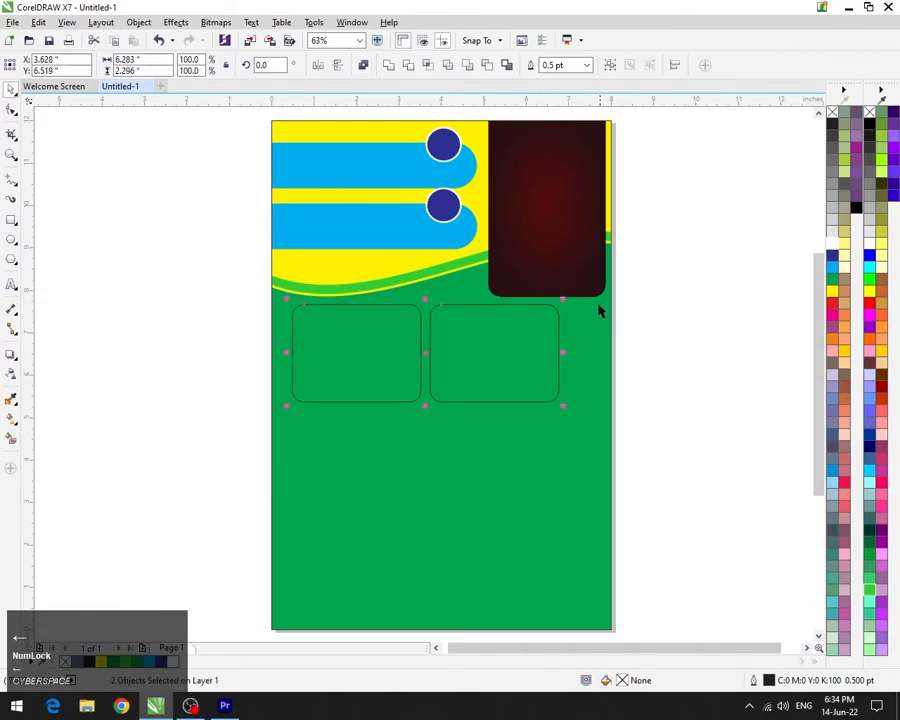
pyautogui.press('Right')
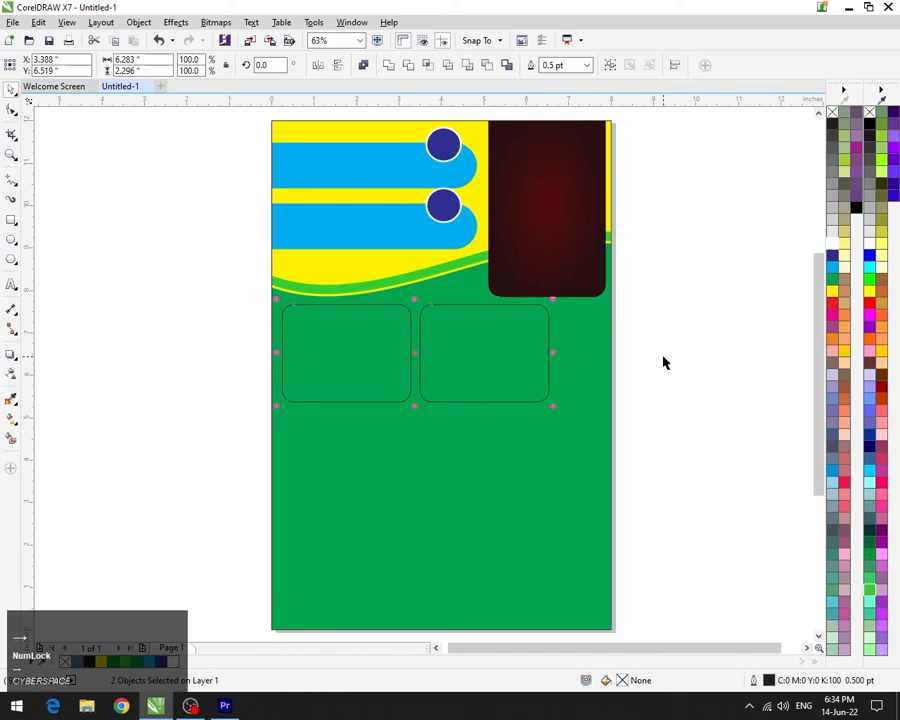
pyautogui.press('Left')
pyautogui.press('Left')
pyautogui.press('Left')
pyautogui.press('Left')
pyautogui.press('Left')
pyautogui.press('Left')
pyautogui.press('Left')
pyautogui.press('Left')
pyautogui.click(622, 330)
# Scale the two rounded boxes down together to about 5.63 by 2.06 inches overall
pyautogui.click(523, 332)
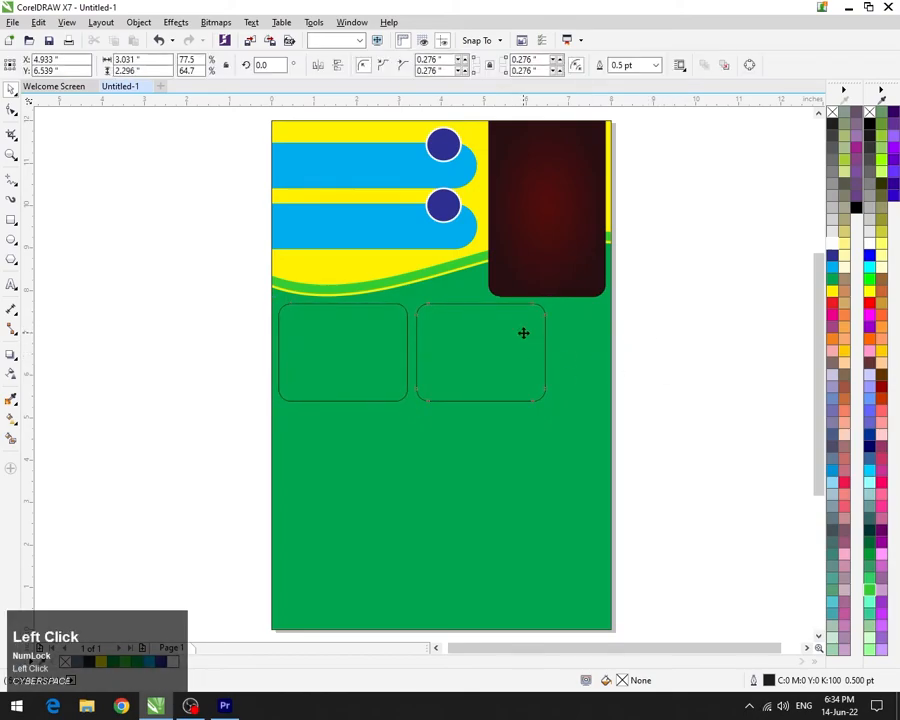
pyautogui.keyDown('shift'); pyautogui.click(374, 336); pyautogui.keyUp('shift')
pyautogui.moveTo(549, 300); pyautogui.dragTo(520, 308)
pyautogui.click(654, 321)
# Draw a rectangle about 2.45 by 1.51 inches across the page's right edge, filled dark blue with no outline
pyautogui.click(10, 221)
pyautogui.moveTo(635, 391); pyautogui.dragTo(531, 327)
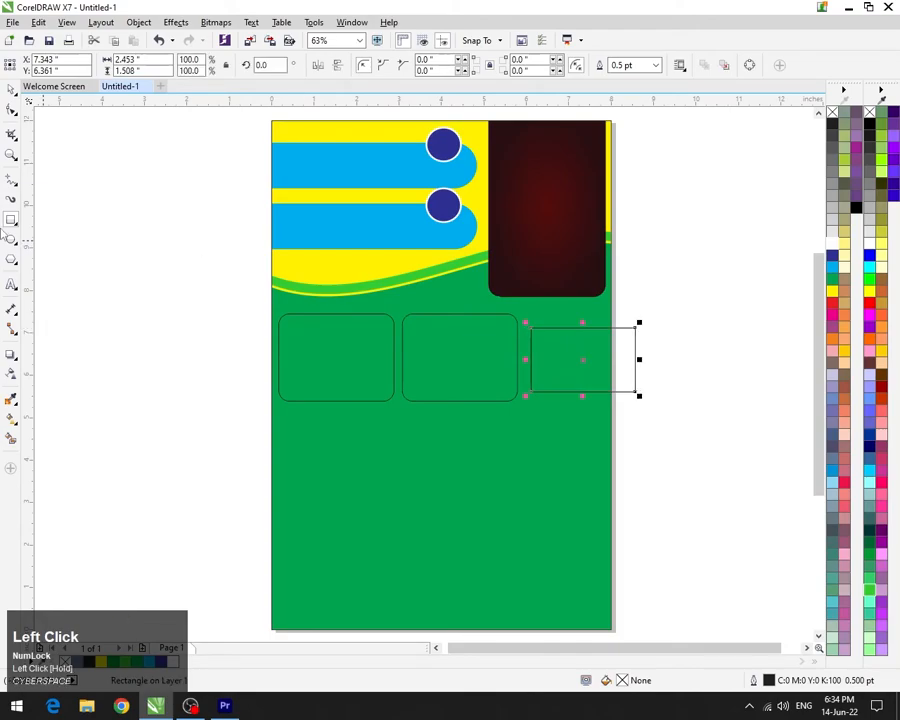
pyautogui.click(12, 92)
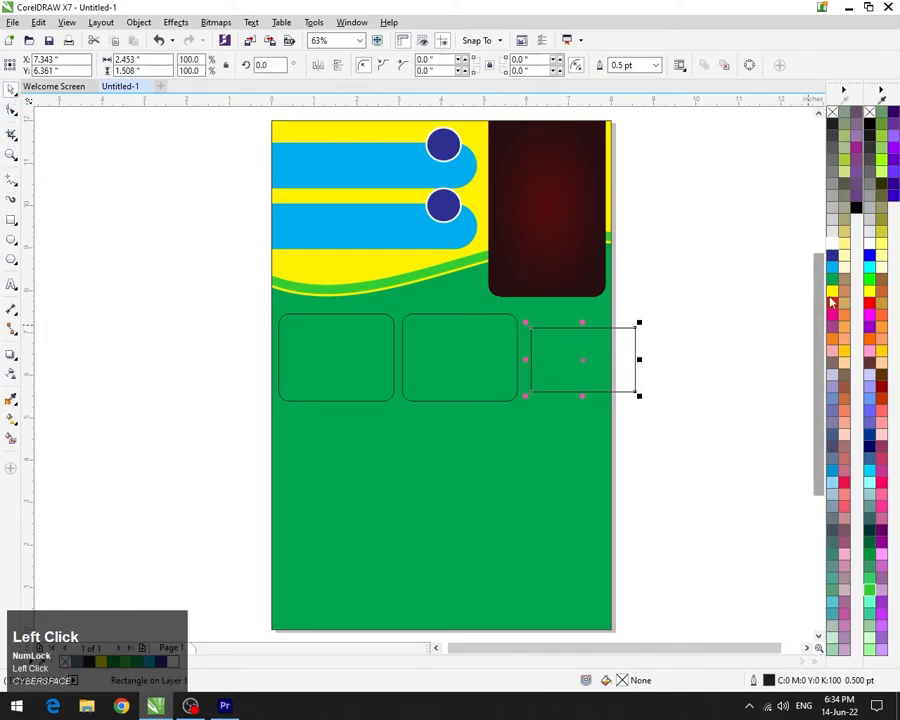
pyautogui.click(833, 254)
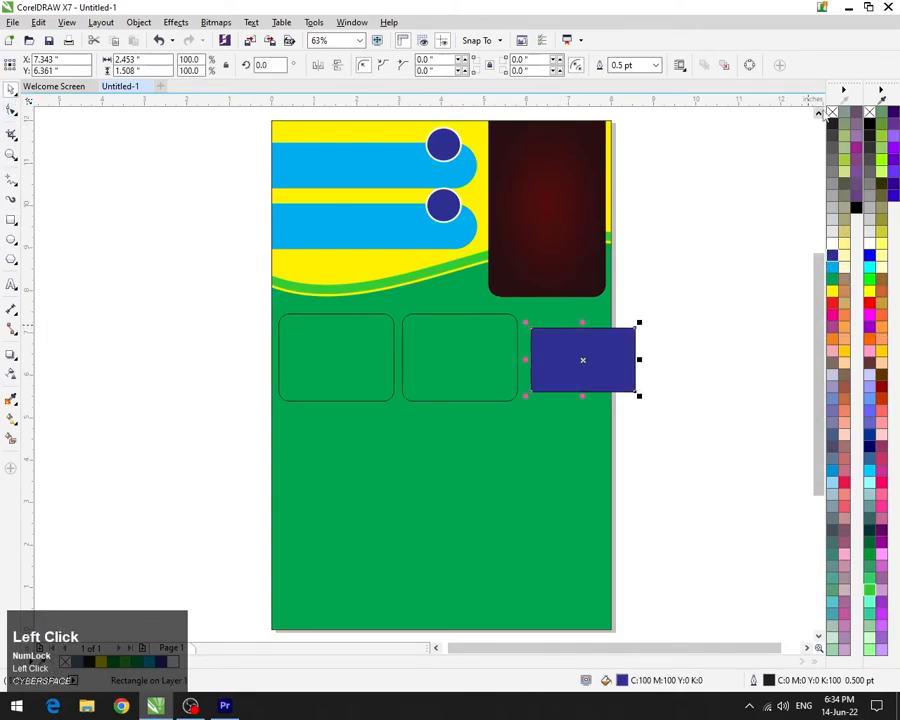
pyautogui.rightClick(832, 111)
# Create a centred copy of the blue rectangle reduced to about 1.14 inches high and fill it with white
pyautogui.moveTo(586, 325); pyautogui.dragTo(585, 331)
pyautogui.keyDown('shift'); pyautogui.rightClick(585, 331); pyautogui.keyUp('shift')
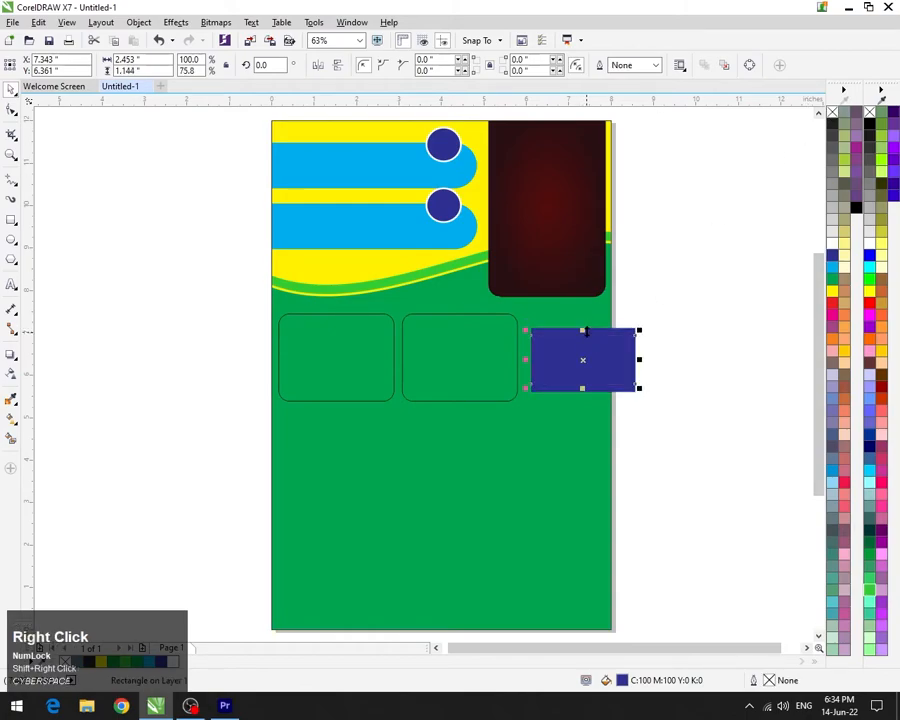
pyautogui.click(833, 250)
# PowerClip the blue and white rectangles inside the page background
pyautogui.moveTo(684, 280); pyautogui.dragTo(532, 431)
pyautogui.rightClick(619, 340)
pyautogui.click(650, 348)
pyautogui.click(550, 424)
pyautogui.click(713, 354)
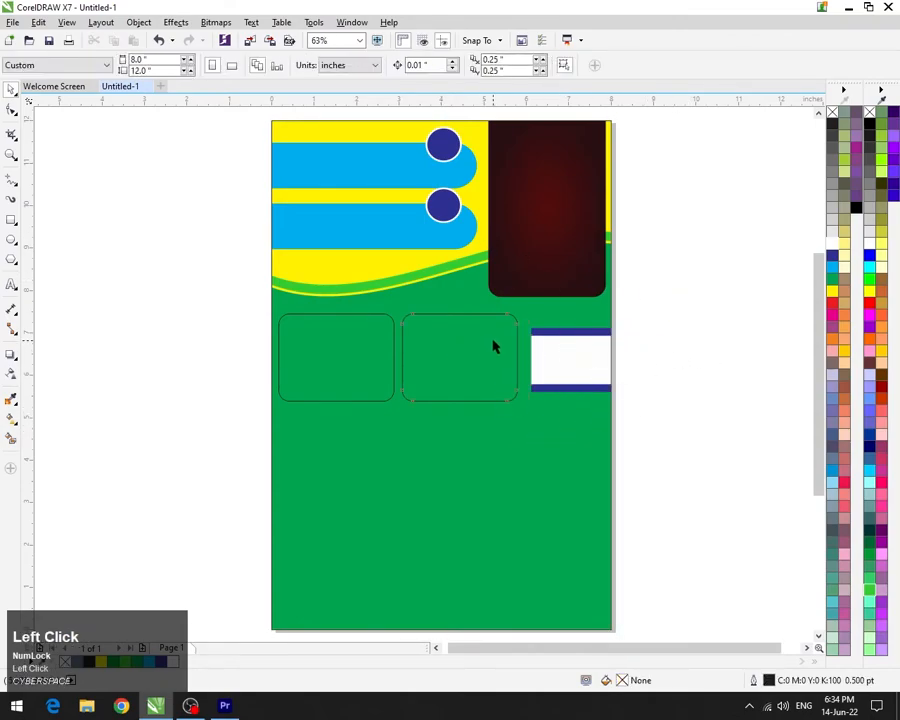
# Fill the two rounded boxes with golden yellow (C0 M20 Y100 K0)
pyautogui.click(493, 346)
pyautogui.keyDown('shift'); pyautogui.click(343, 356); pyautogui.keyUp('shift')
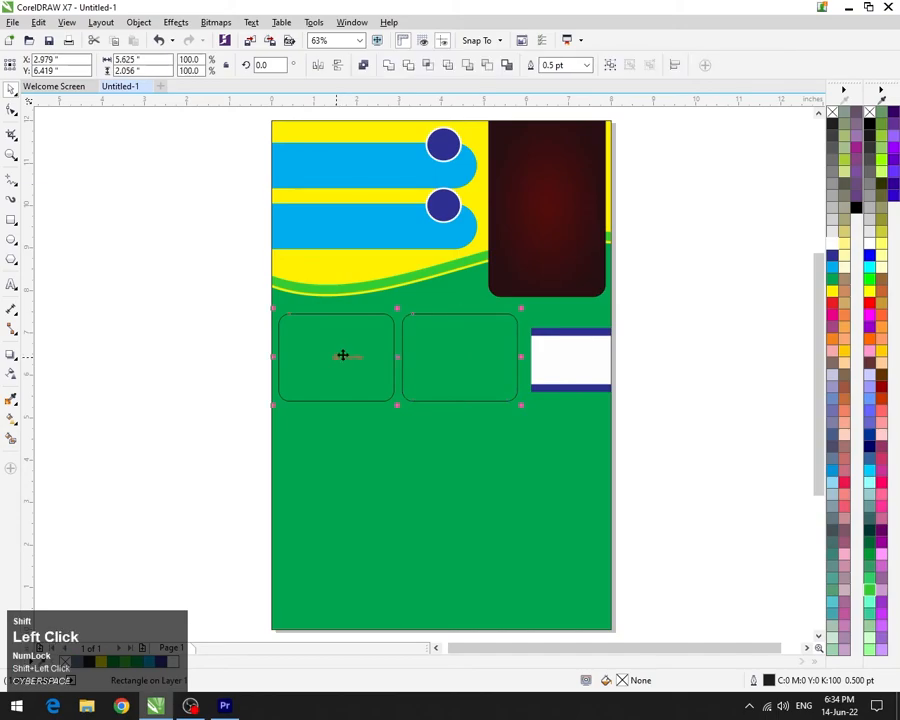
pyautogui.click(833, 291)
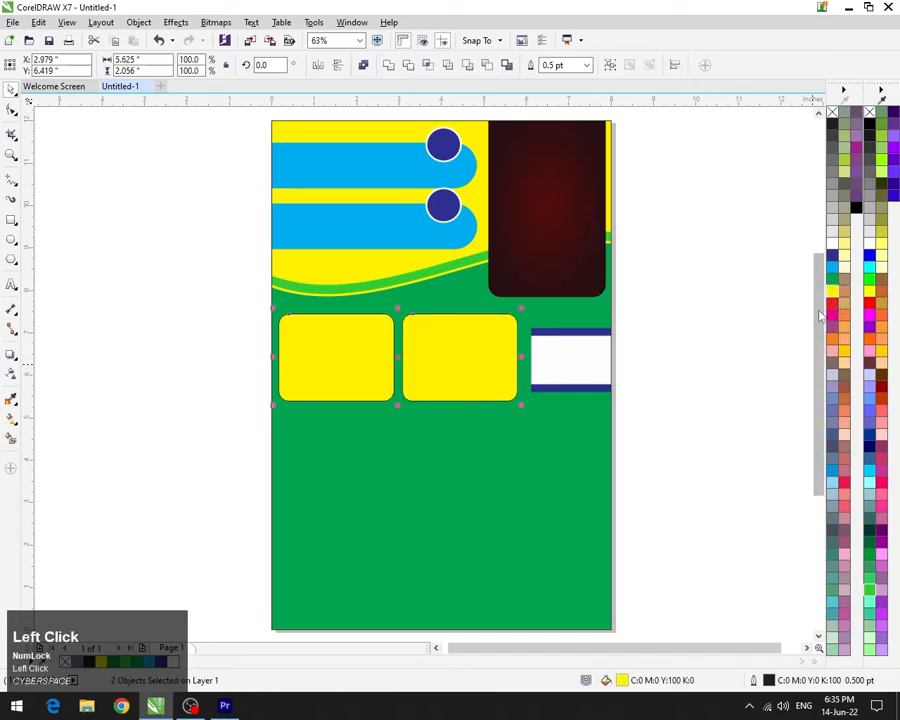
pyautogui.click(845, 354)
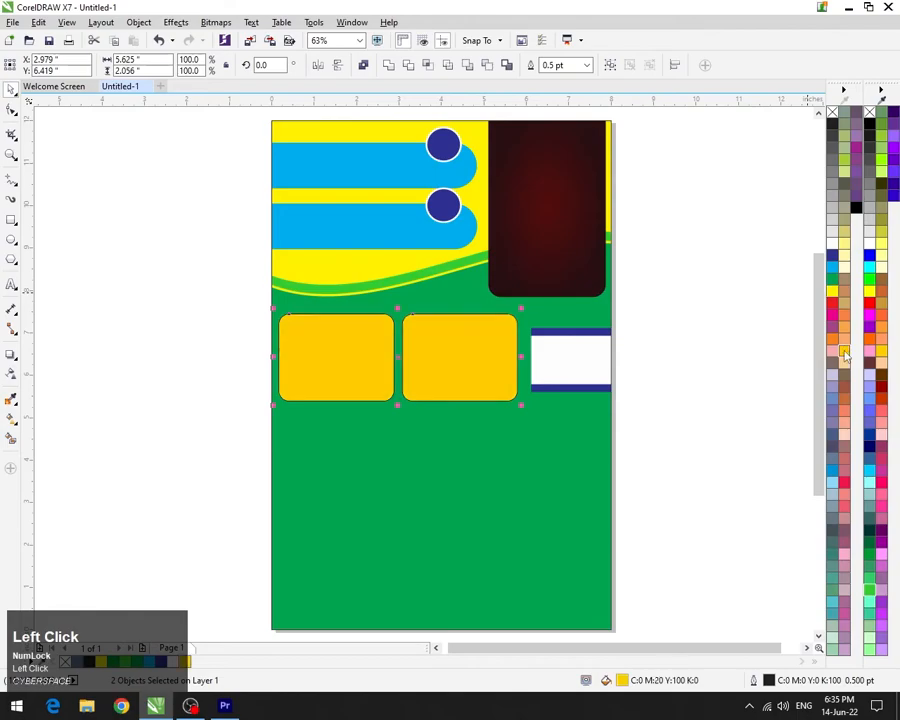
# Set the outline of both rounded boxes to 4.0 pt and colour it red (C0 M100 Y100 K0)
pyautogui.rightClick(838, 245)
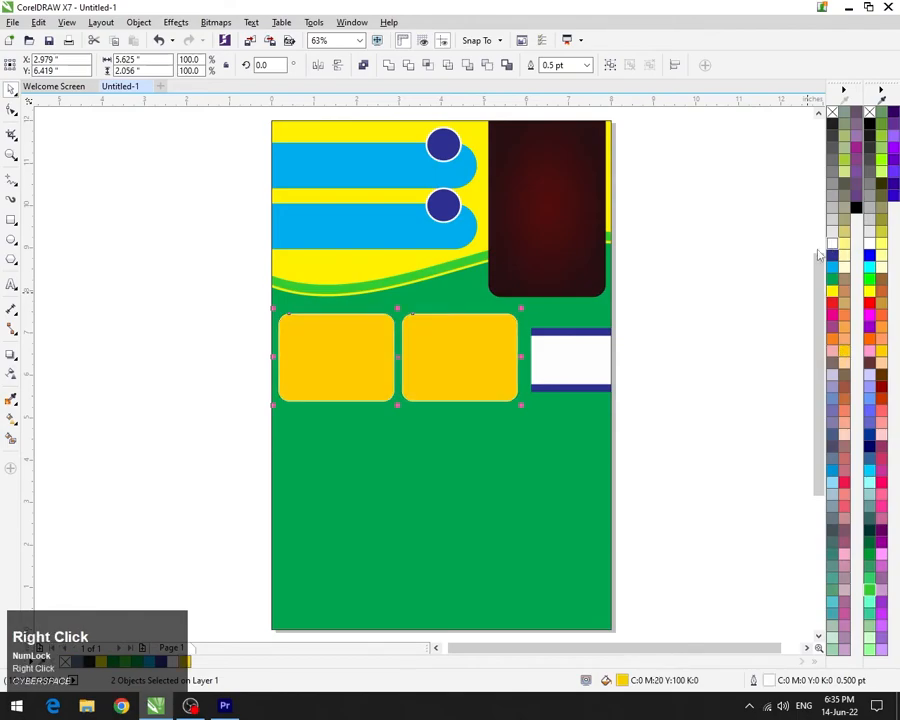
pyautogui.press('F12')
pyautogui.click(359, 259)
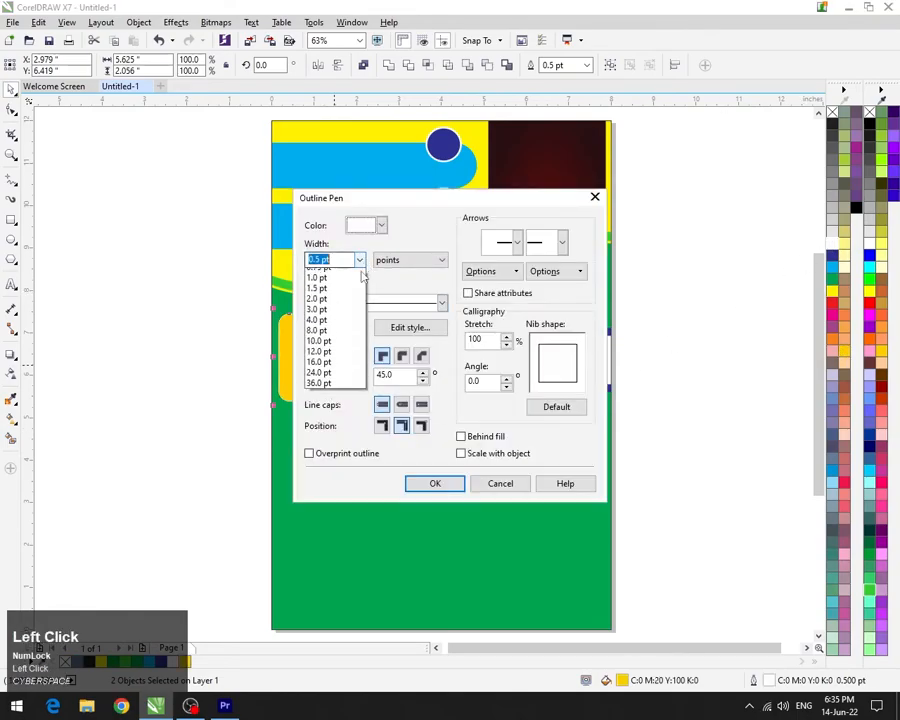
pyautogui.click(331, 358)
pyautogui.click(430, 484)
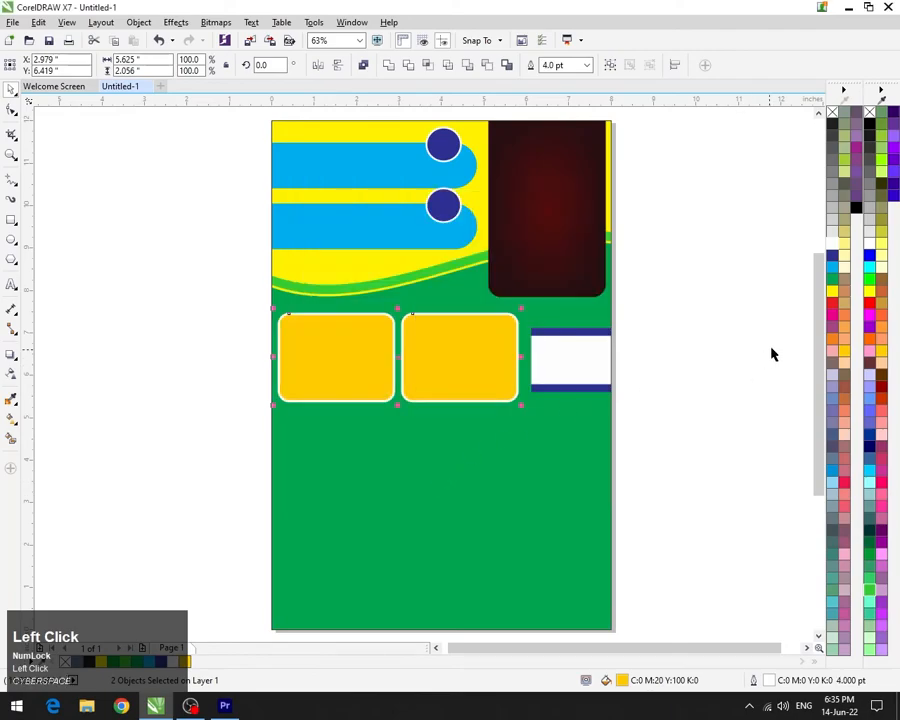
pyautogui.rightClick(836, 310)
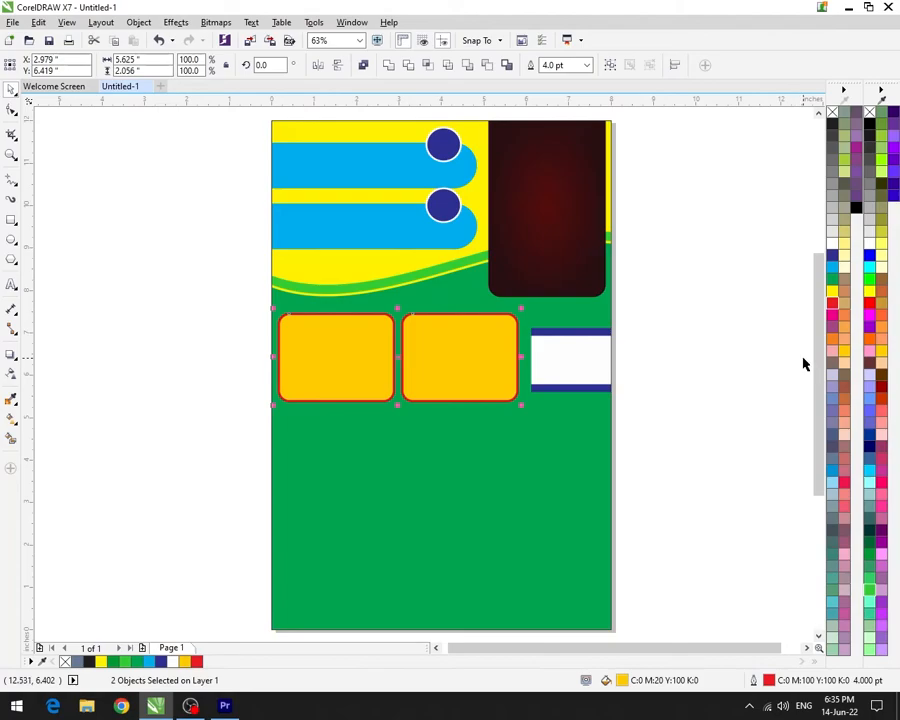
# Change the two rounded boxes to a red fill (C0 M100 Y100 K0) with a white outline
pyautogui.click(833, 318)
pyautogui.click(833, 282)
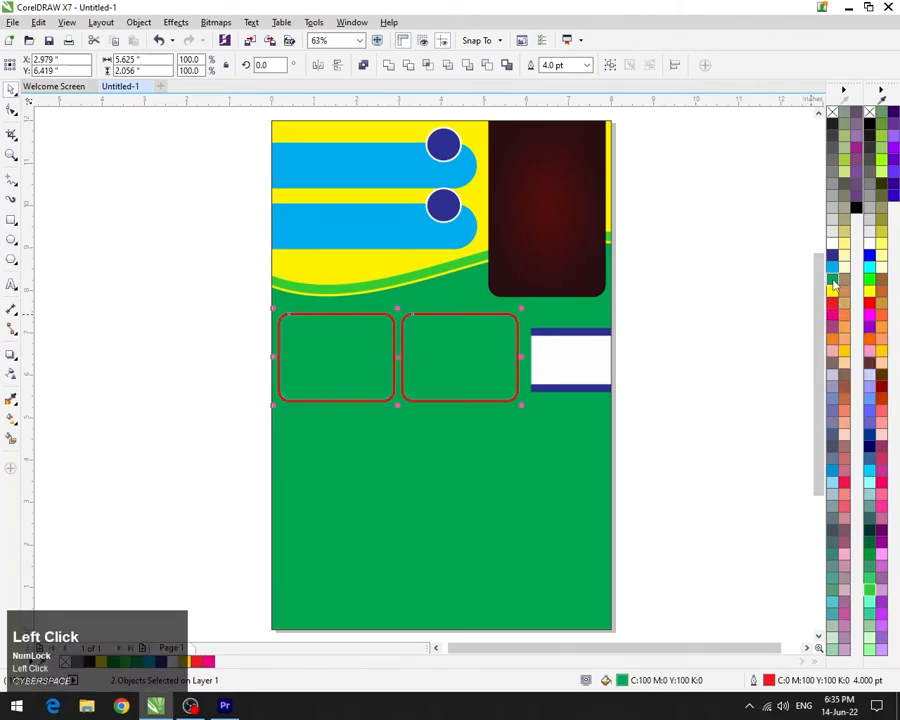
pyautogui.click(835, 303)
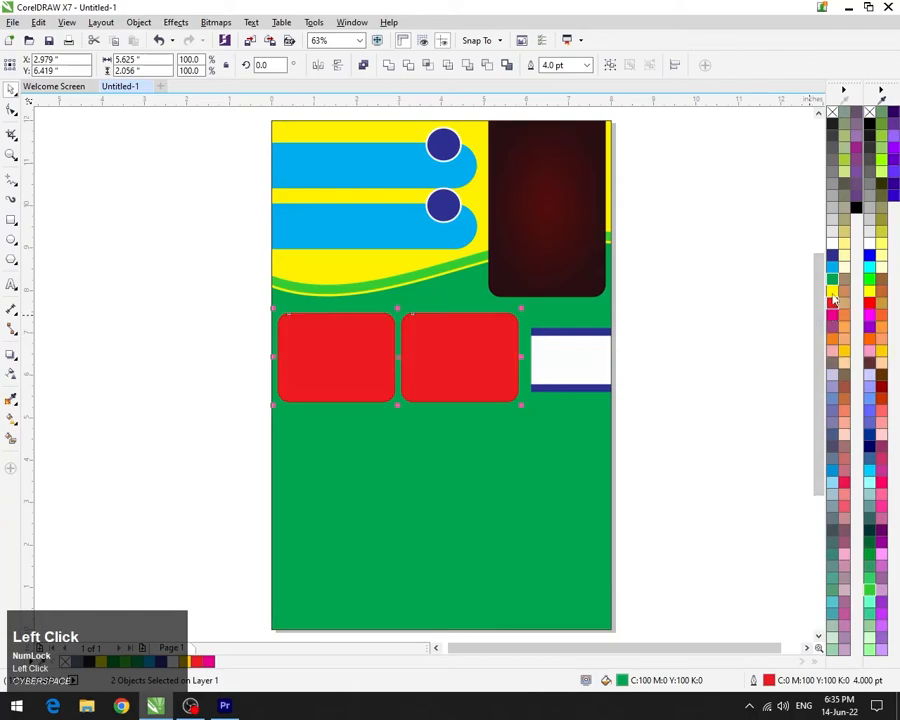
pyautogui.rightClick(833, 240)
pyautogui.click(690, 316)
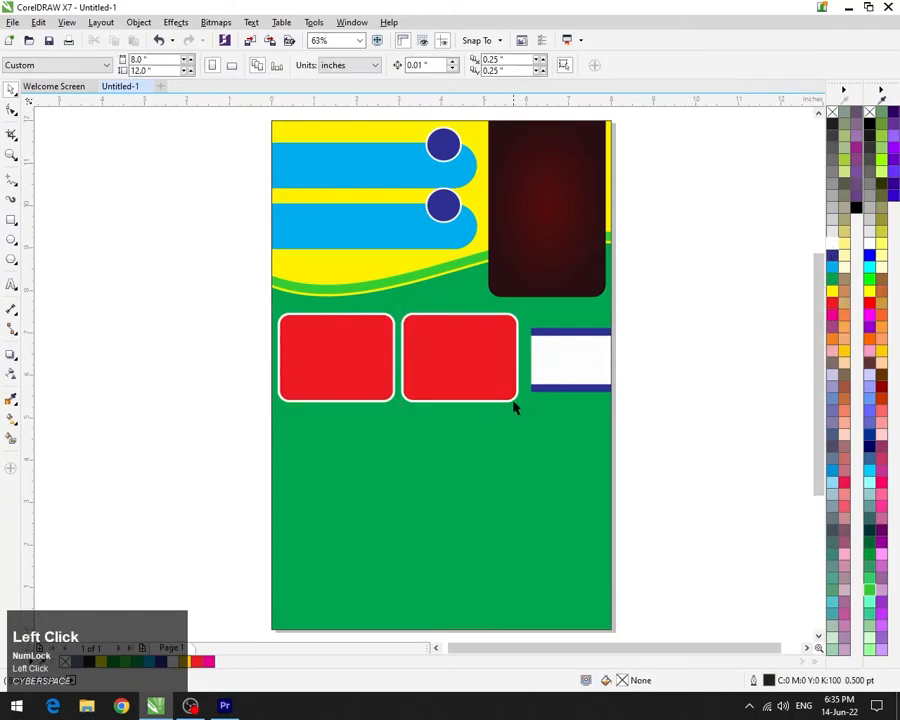
# Draw an ellipse about 0.73 inches high across the first red box's upper edge and duplicate it onto the second red box
pyautogui.click(11, 242)
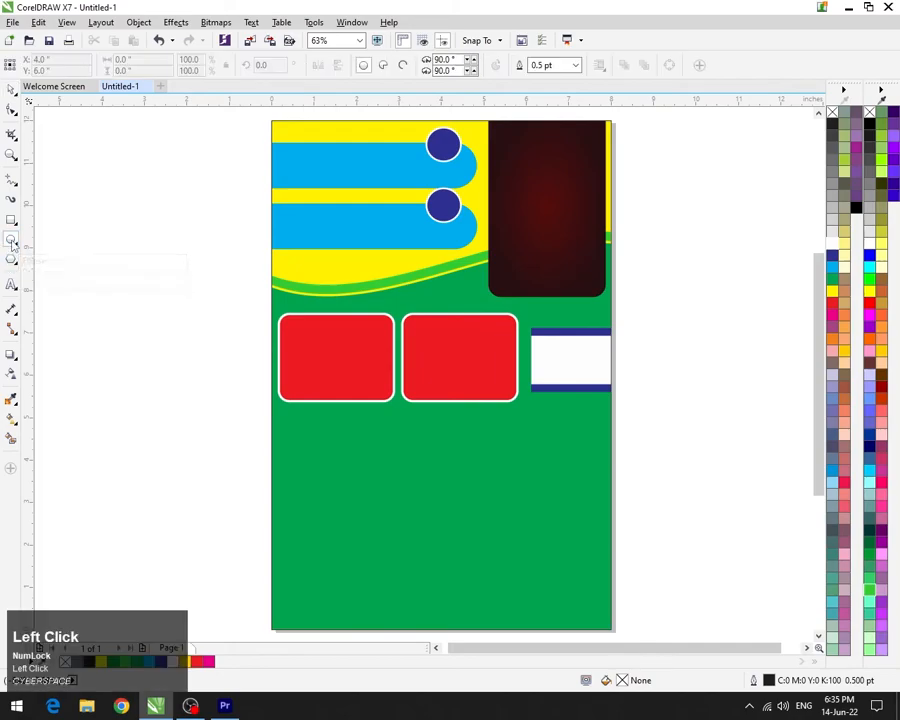
pyautogui.moveTo(437, 294)
pyautogui.mouseDown()
pyautogui.moveTo(485, 333)
pyautogui.moveTo(384, 296)
pyautogui.moveTo(340, 294)
pyautogui.mouseUp()
pyautogui.press('space')
pyautogui.hotkey('ctrl', 'z')
pyautogui.click(470, 306)
pyautogui.rightClick(340, 294)
pyautogui.keyDown('shift'); pyautogui.click(466, 310); pyautogui.keyUp('shift')
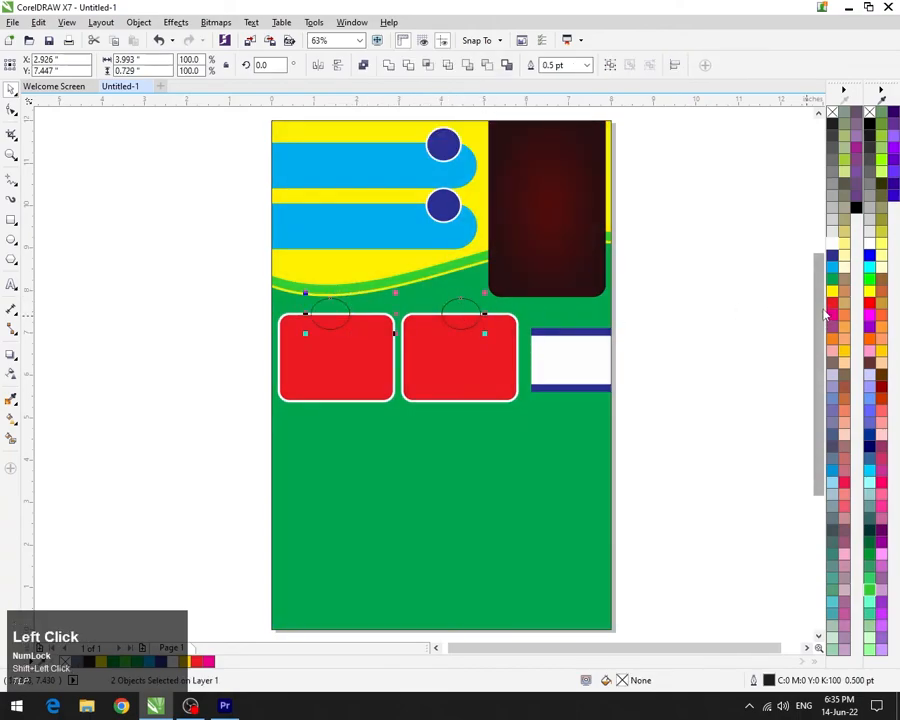
# Fill both ellipses with yellow and remove their outlines
pyautogui.click(834, 293)
pyautogui.rightClick(833, 112)
pyautogui.click(735, 307)
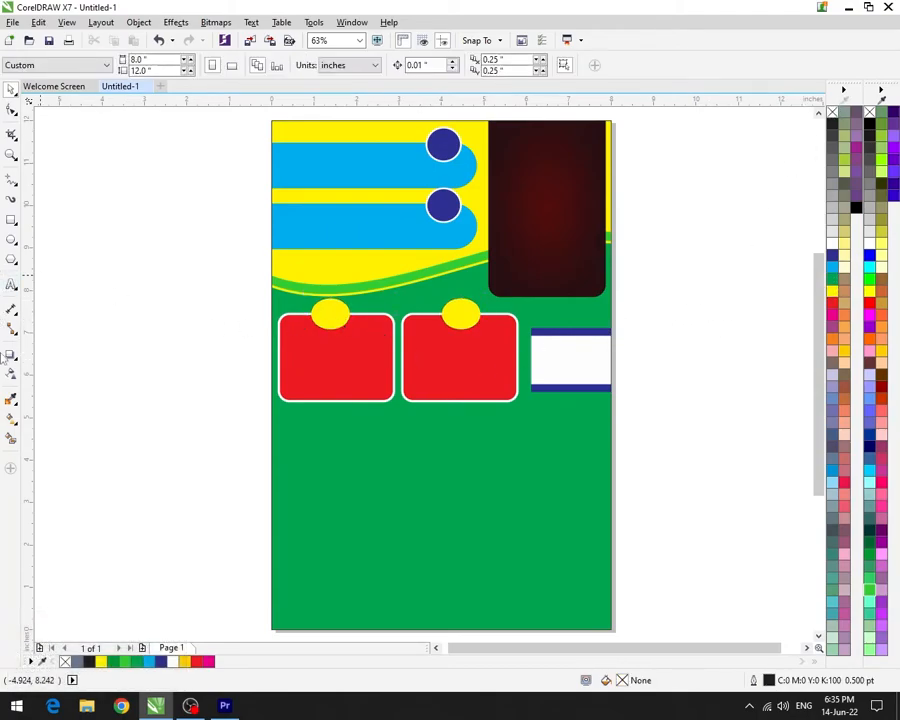
# Draw a rectangle about 3.5 by 2.84 inches below the red boxes and place a level duplicate beside it
pyautogui.click(11, 220)
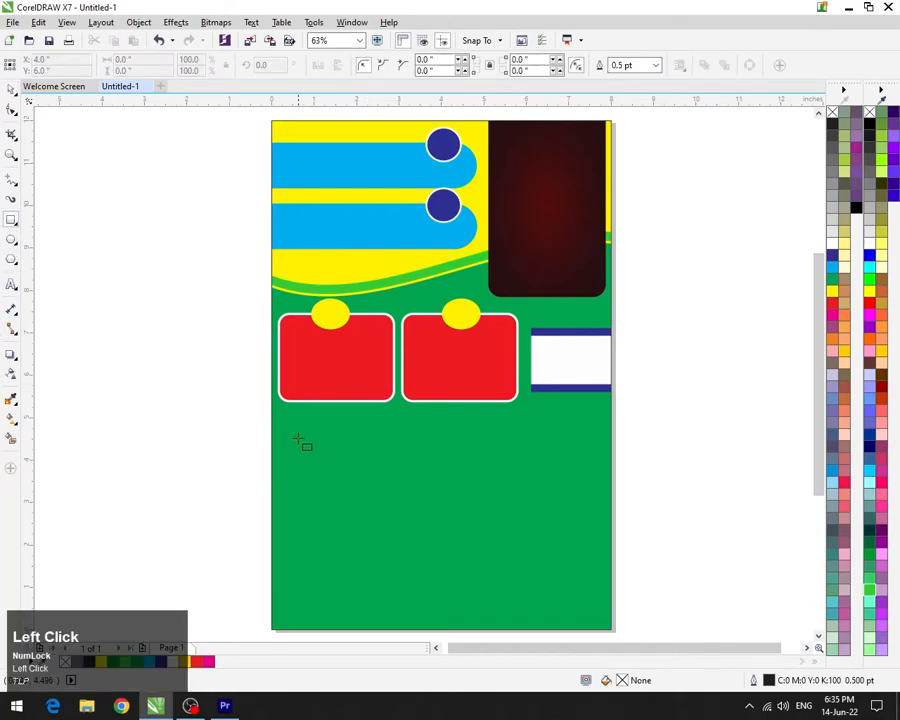
pyautogui.moveTo(296, 437); pyautogui.dragTo(444, 557)
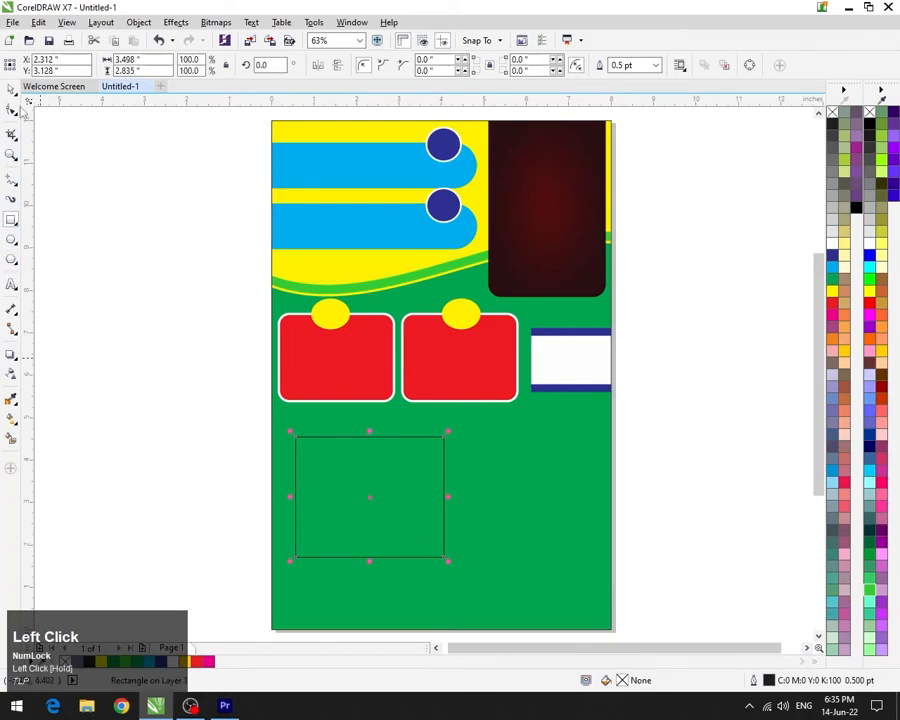
pyautogui.click(12, 90)
pyautogui.moveTo(347, 474); pyautogui.dragTo(554, 494)
pyautogui.rightClick(554, 494)
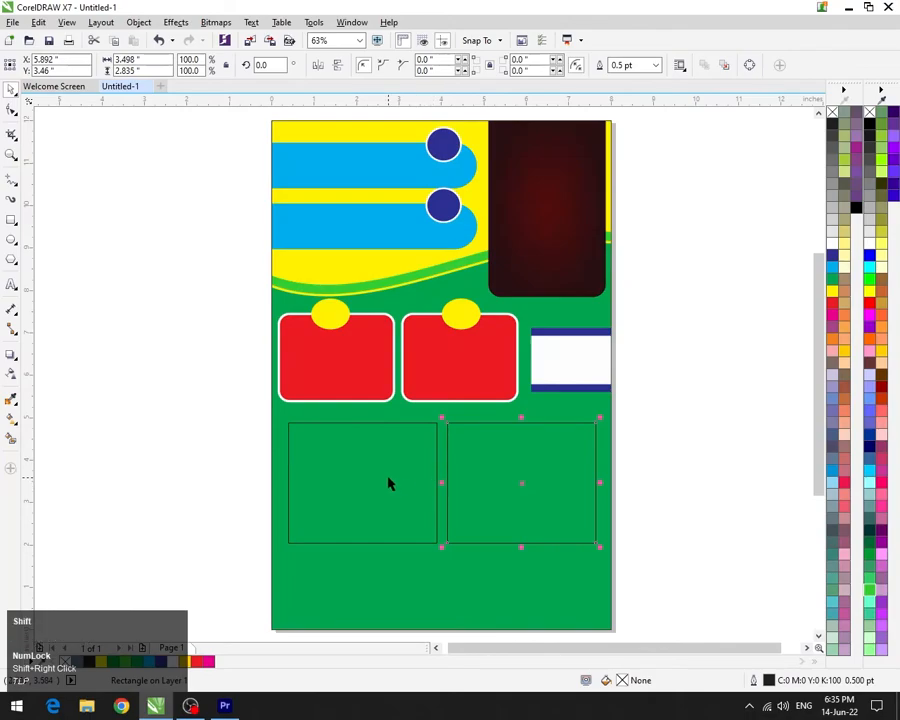
# Fill both large rectangles with navy blue (#000066) and give them a white 4.0 pt outline
pyautogui.keyDown('shift'); pyautogui.click(388, 482); pyautogui.keyUp('shift')
pyautogui.click(868, 447)
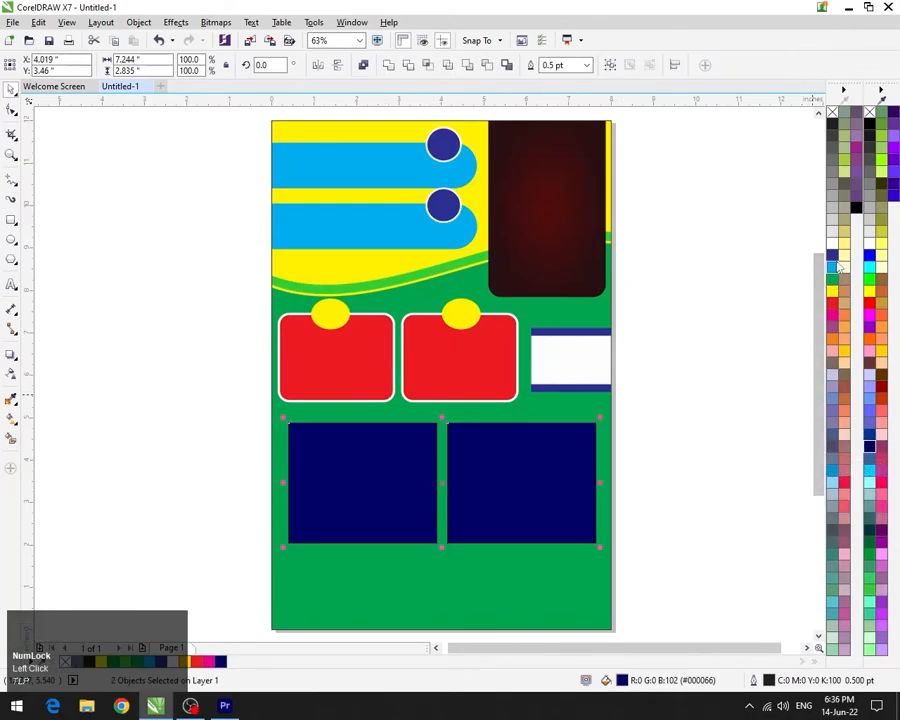
pyautogui.rightClick(390, 392)
pyautogui.press('F12')
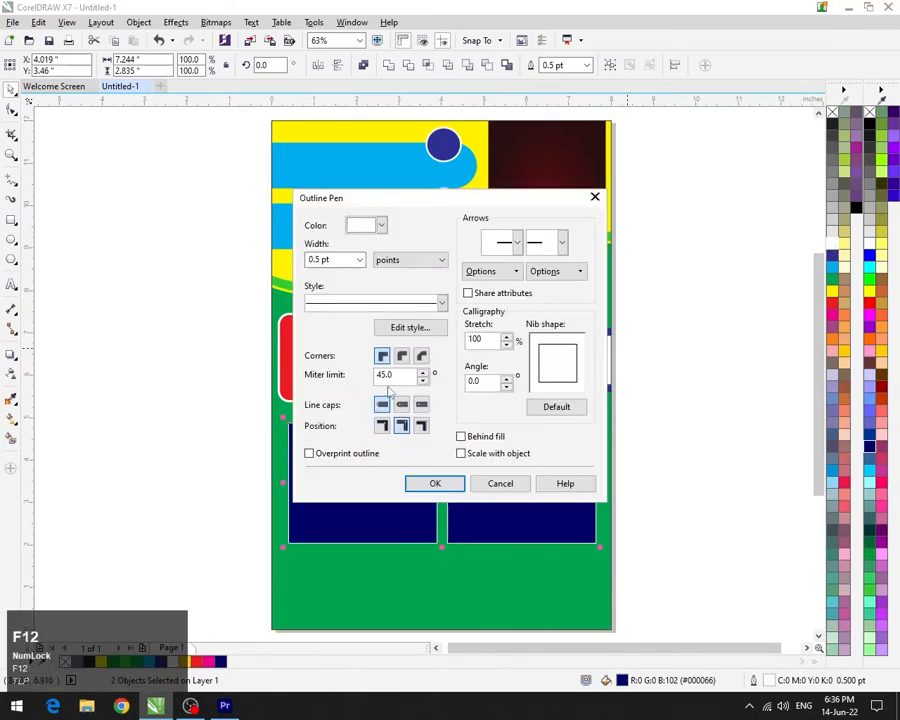
pyautogui.click(359, 260)
pyautogui.click(318, 358)
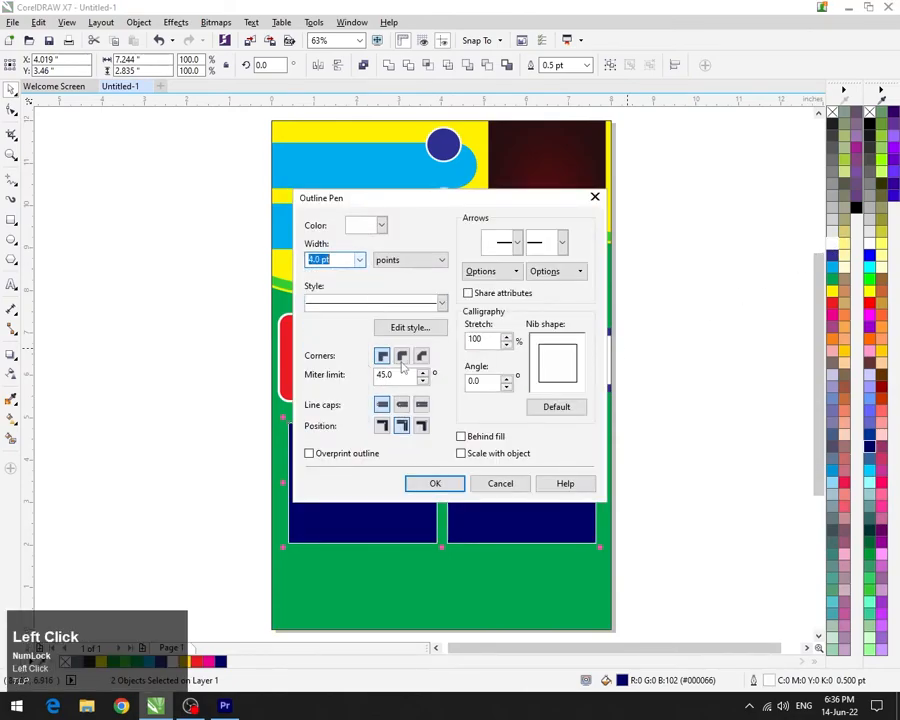
pyautogui.click(450, 483)
pyautogui.click(649, 421)
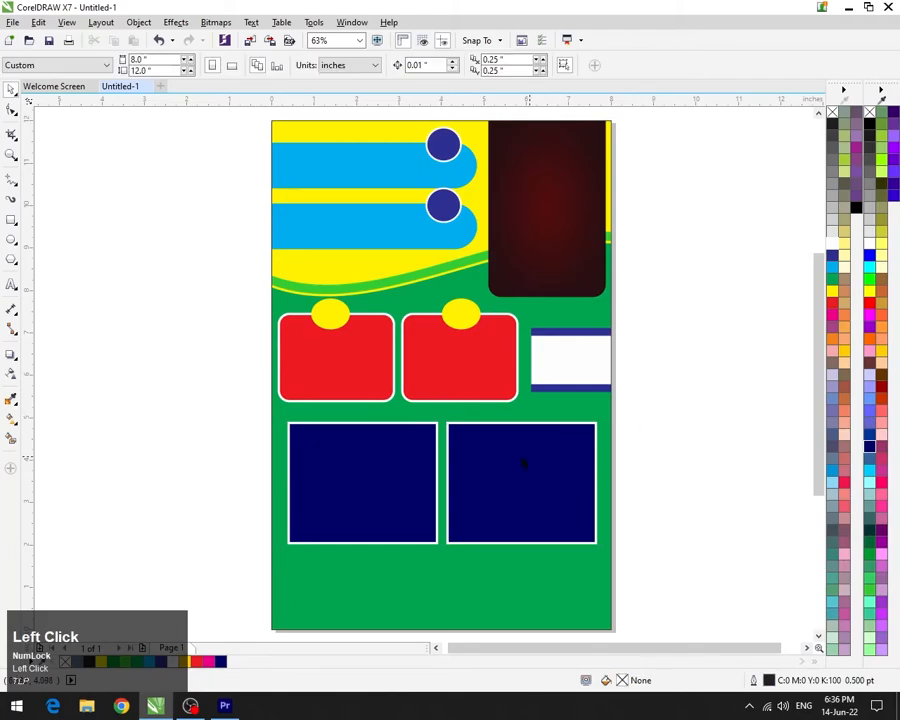
# Draw a six-sided polygon about 1.88 inches wide and place it on the left navy box's upper edge, flattened to about 0.8 inches high
pyautogui.click(11, 259)
pyautogui.moveTo(112, 273); pyautogui.dragTo(210, 330)
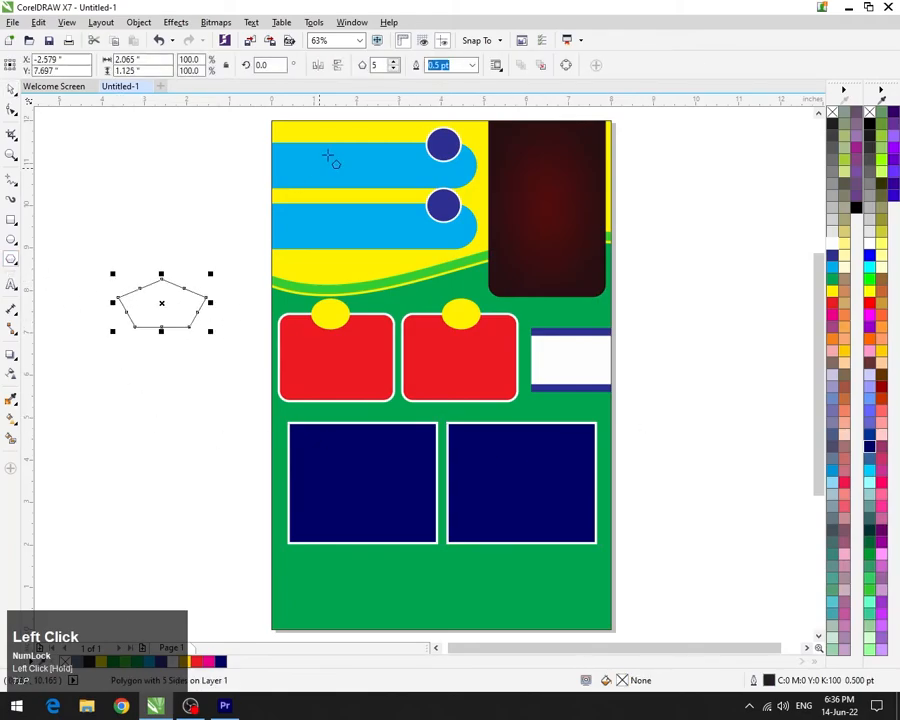
pyautogui.click(394, 63)
pyautogui.click(10, 88)
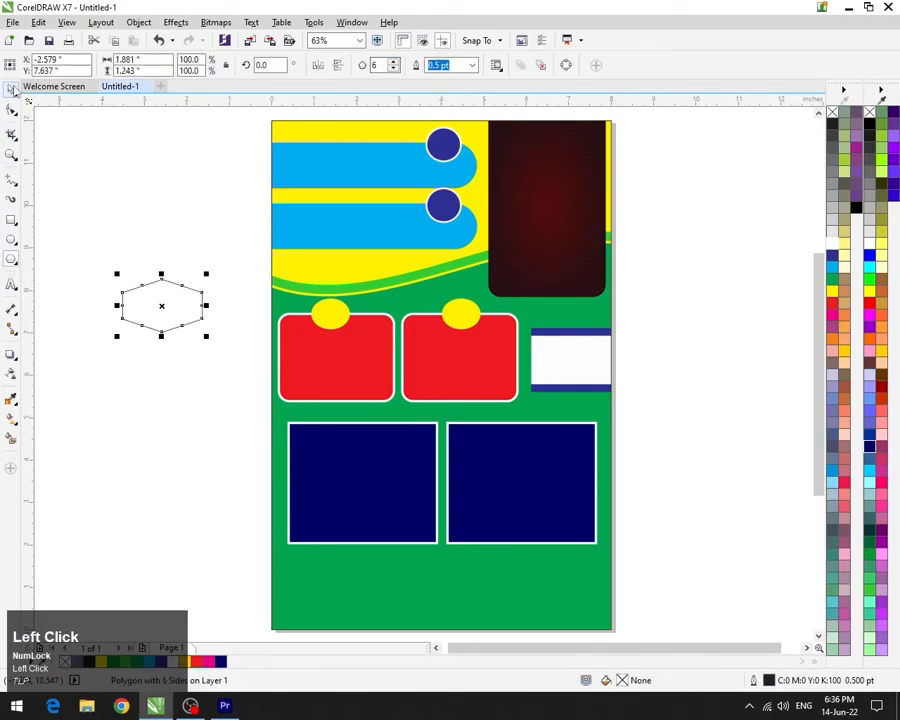
pyautogui.moveTo(156, 292); pyautogui.dragTo(363, 400)
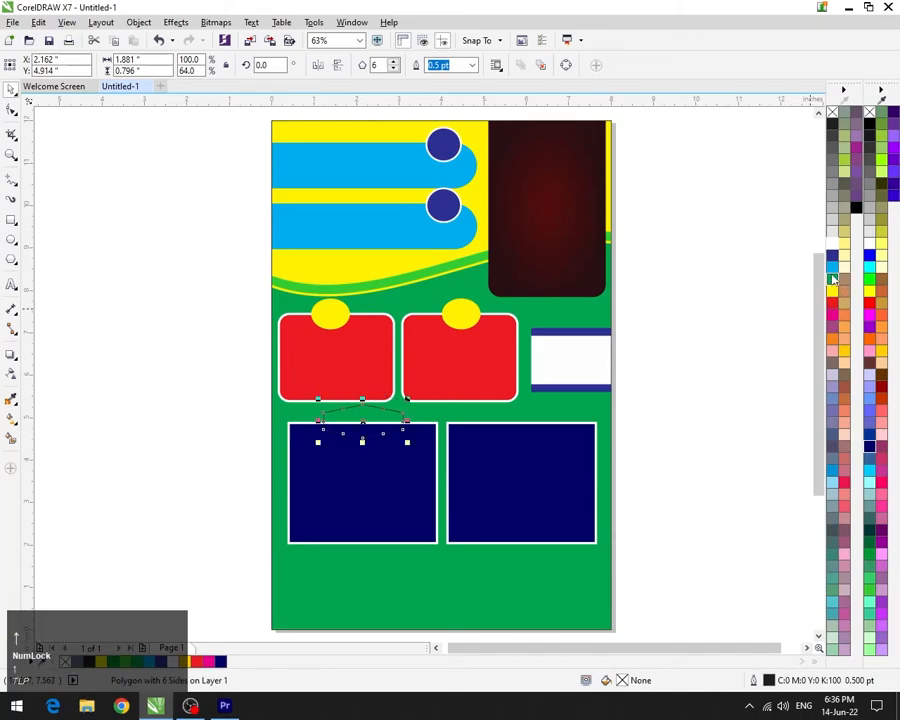
# Fill the hexagon with white, remove its outline, and duplicate it onto the right navy box's upper edge
pyautogui.click(832, 243)
pyautogui.rightClick(835, 112)
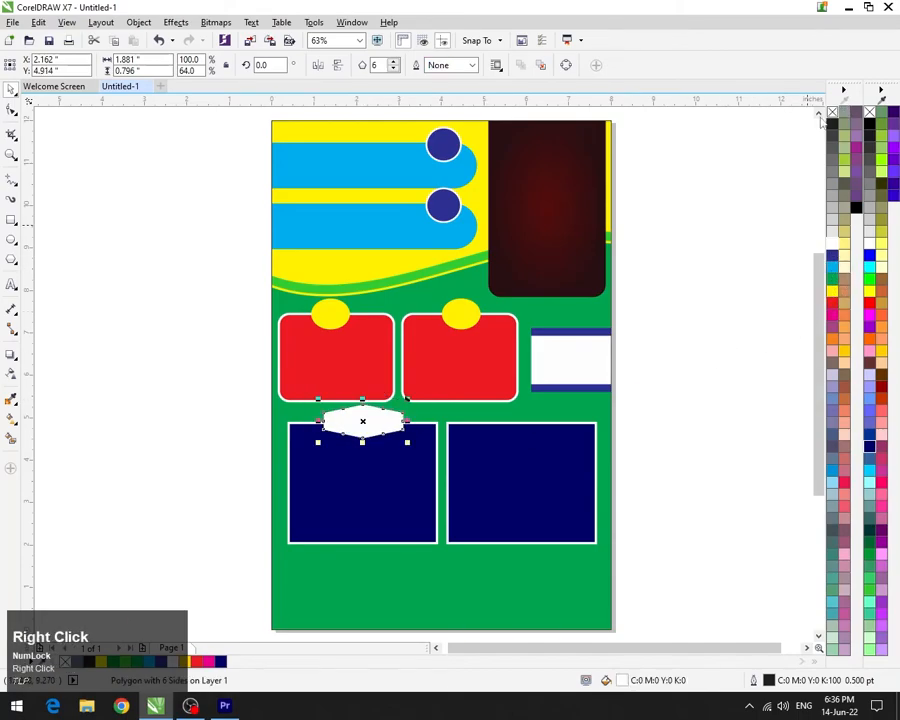
pyautogui.moveTo(376, 424); pyautogui.dragTo(538, 420)
pyautogui.rightClick(538, 420)
pyautogui.click(487, 487)
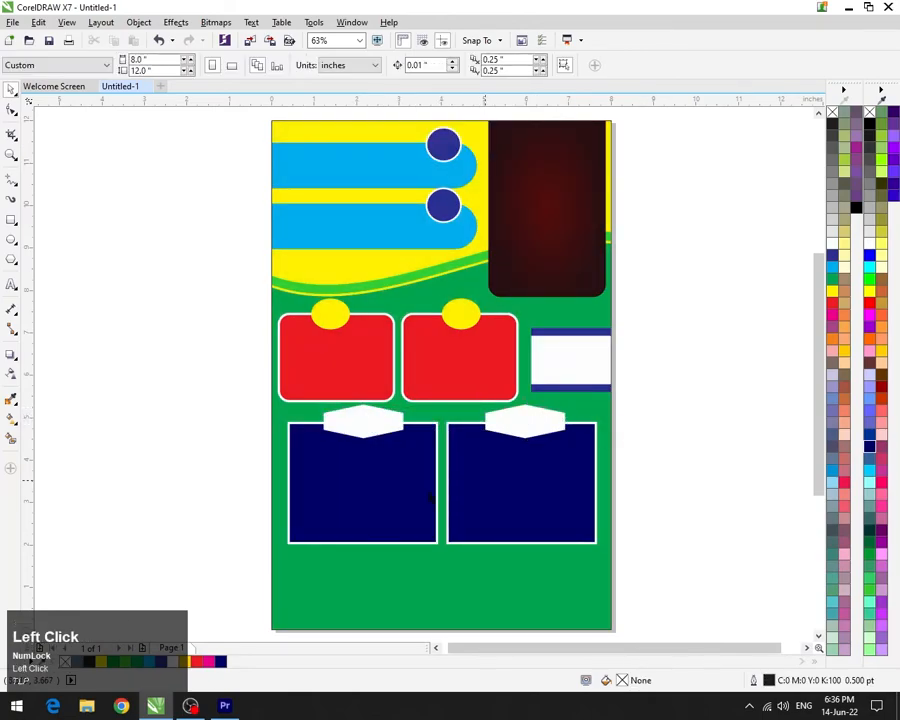
# Draw a rectangle about 2.12 by 2.45 inches in the empty area left of the page
pyautogui.click(12, 220)
pyautogui.moveTo(98, 296); pyautogui.dragTo(188, 400)
pyautogui.click(10, 90)
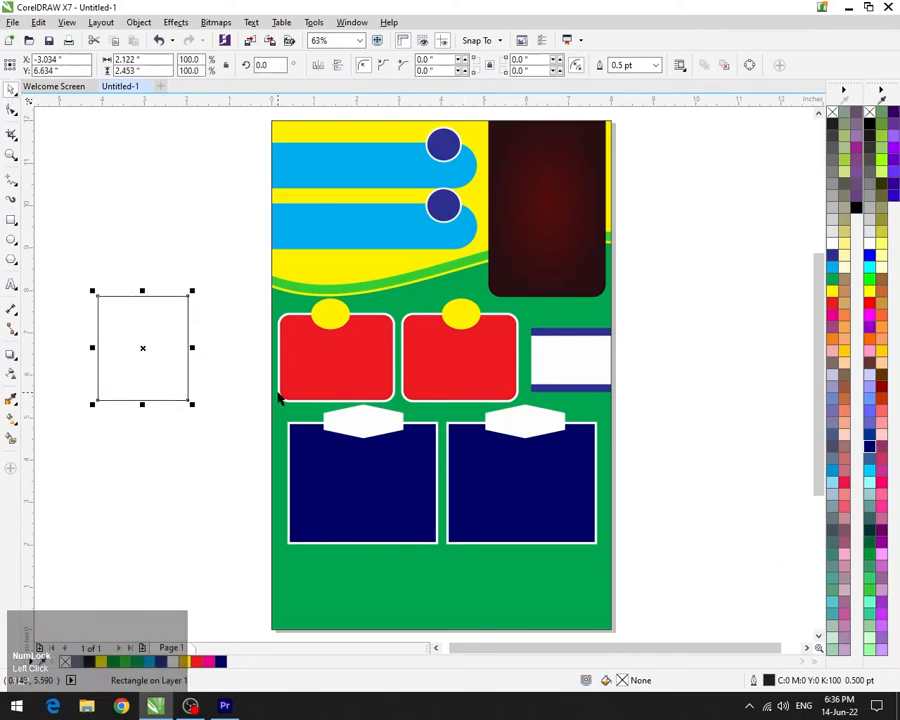
# Nudge the right white hexagon slightly to the left over its navy box
pyautogui.click(538, 428)
pyautogui.press('Left')
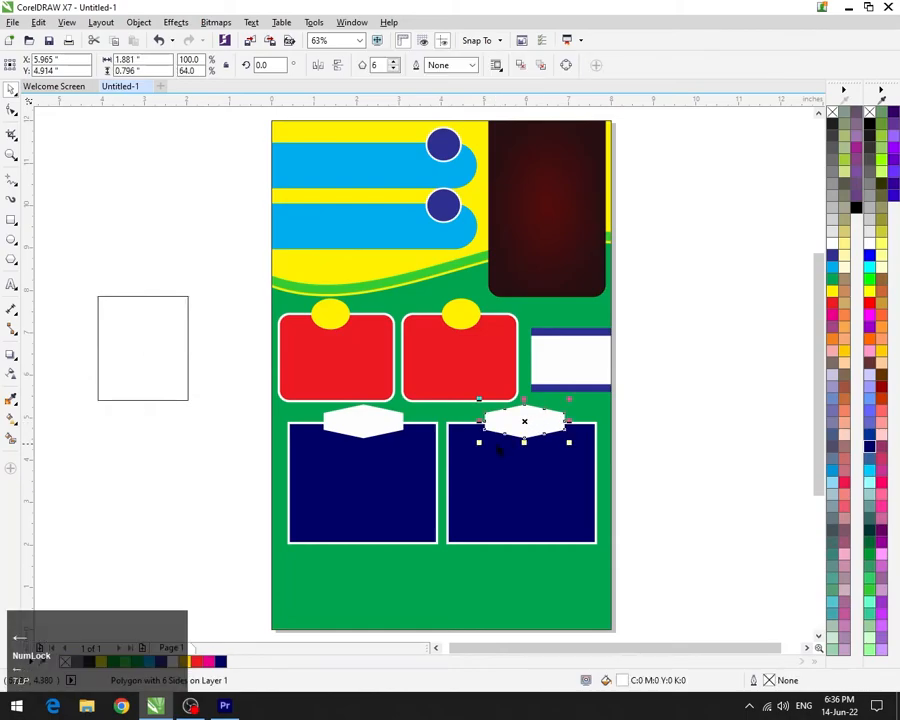
pyautogui.press('Left')
# Give the new rectangle's upper-right and lower-left corners a scalloped cut of about 0.33 inches
pyautogui.click(155, 346)
pyautogui.click(11, 110)
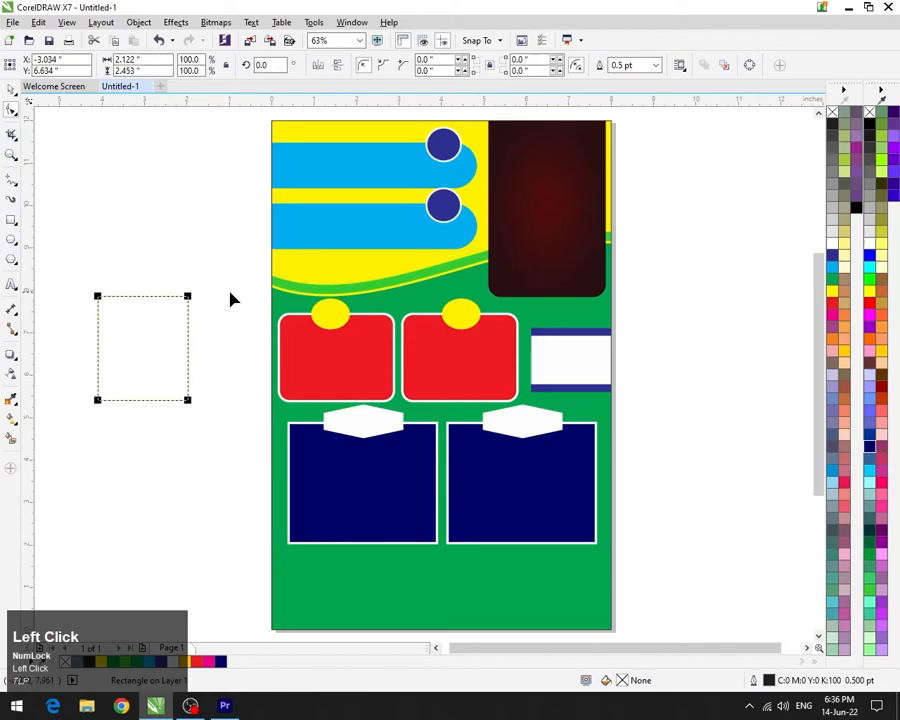
pyautogui.click(188, 297)
pyautogui.keyDown('shift'); pyautogui.click(97, 400); pyautogui.keyUp('shift')
pyautogui.moveTo(98, 398); pyautogui.dragTo(112, 421)
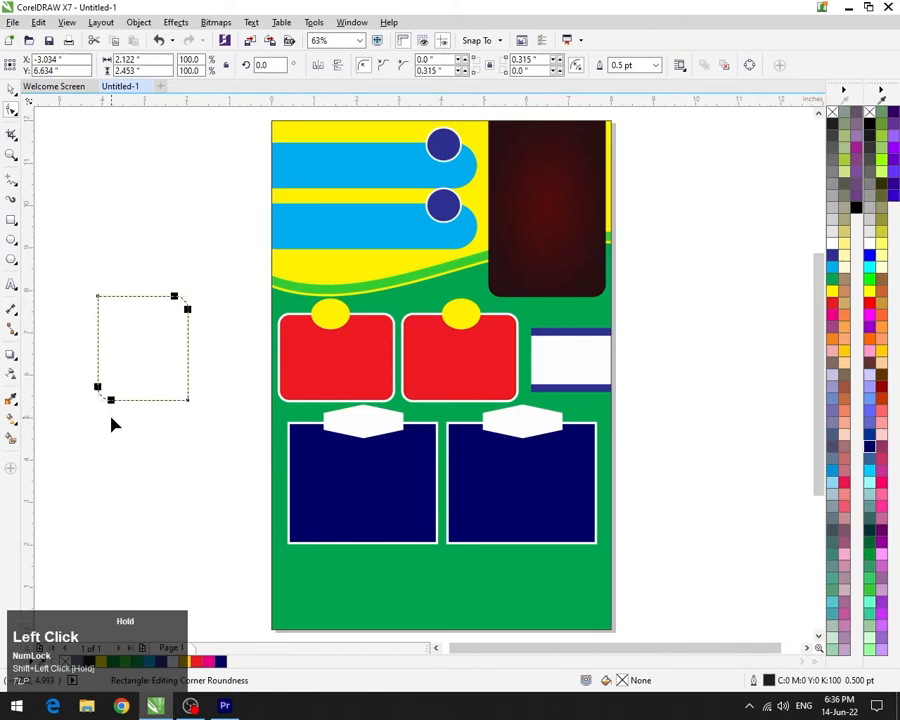
pyautogui.click(10, 89)
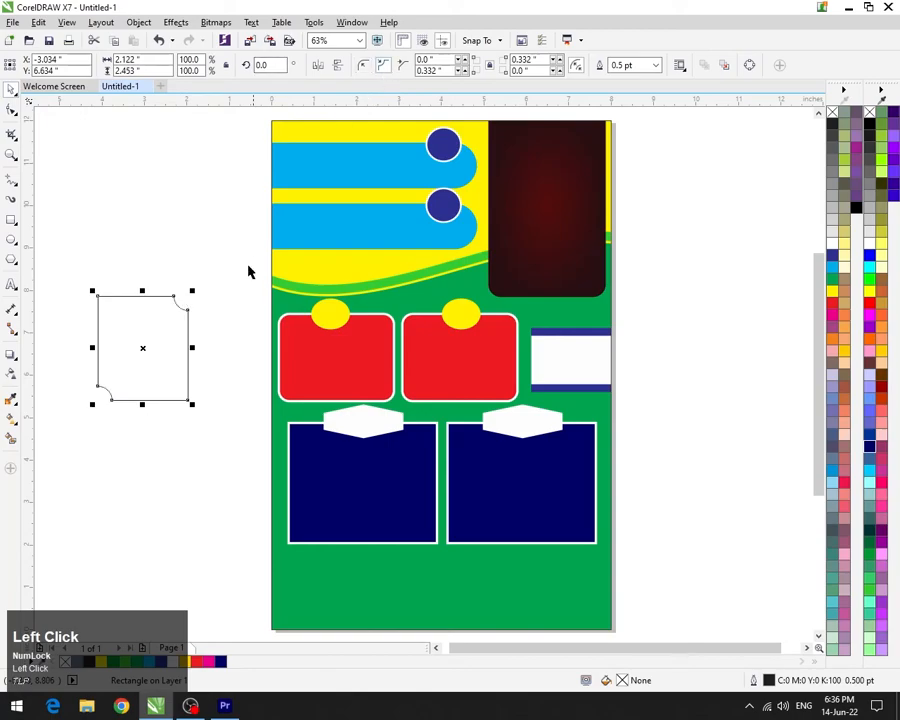
# Scale the scalloped rectangle to about 66% (1.405 by 1.625 inches) and place it below the left navy box
pyautogui.moveTo(158, 363); pyautogui.dragTo(381, 532)
pyautogui.moveTo(350, 572); pyautogui.dragTo(332, 578)
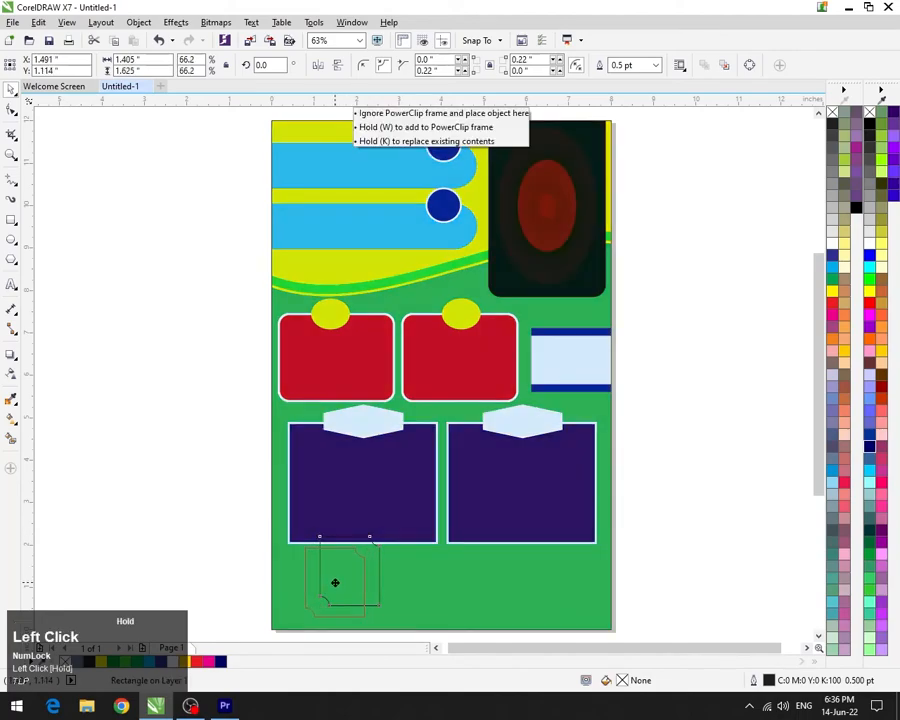
pyautogui.press('Escape')
pyautogui.press('Right')
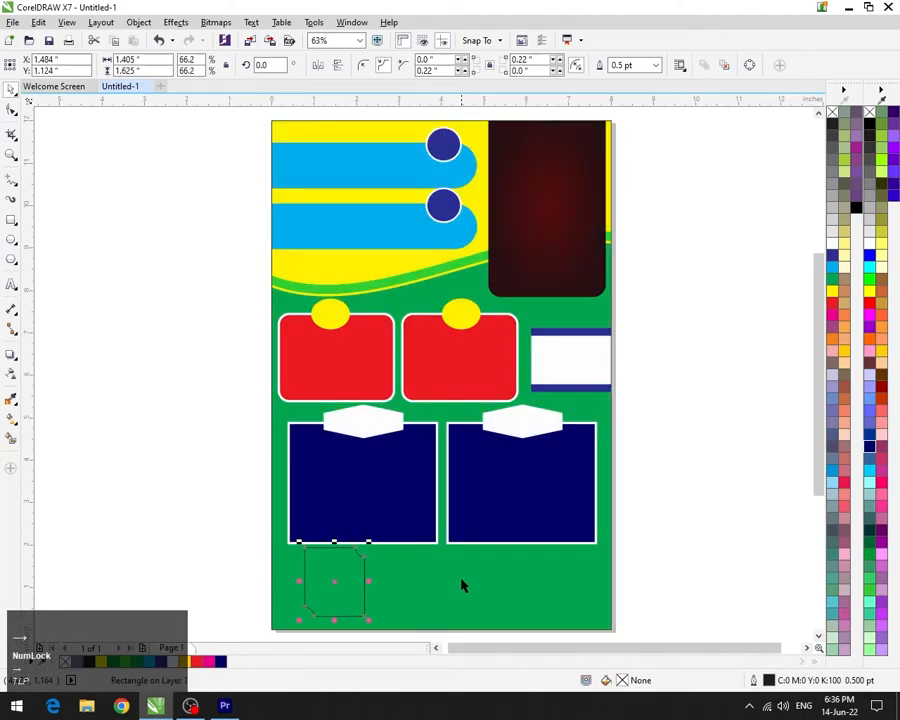
# Nudge the red and navy boxes with their ellipses and hexagons up together and slightly left
pyautogui.moveTo(670, 275); pyautogui.dragTo(253, 562)
pyautogui.press('Up')
pyautogui.press('Up')
pyautogui.press('Up')
pyautogui.press('Up')
pyautogui.press('Up')
pyautogui.press('Up')
pyautogui.press('Up')
pyautogui.press('Up')
pyautogui.press('Up')
pyautogui.press('Up')
pyautogui.press('Up')
pyautogui.press('Up')
pyautogui.press('Up')
pyautogui.press('Up')
pyautogui.press('Up')
pyautogui.press('Up')
pyautogui.press('Up')
pyautogui.press('Up')
pyautogui.press('Up')
pyautogui.press('Up')
pyautogui.press('Left')
pyautogui.press('Left')
pyautogui.press('Left')
pyautogui.press('Left')
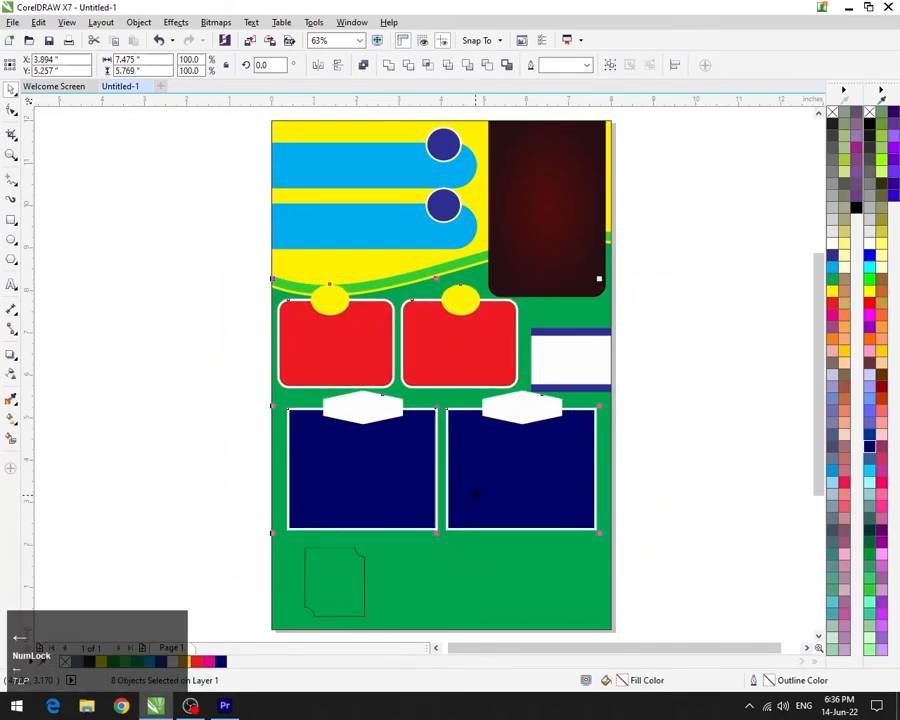
pyautogui.click(700, 466)
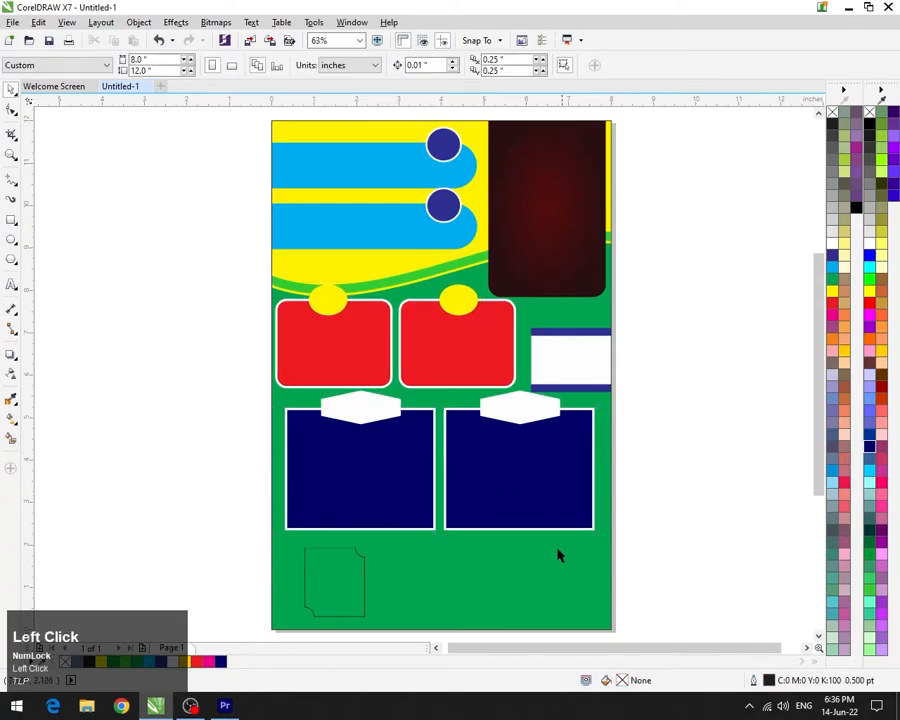
# Edit the background's PowerClip contents and nudge the blue-edged white strip upward to line up with the raised red boxes
pyautogui.rightClick(607, 363)
pyautogui.click(650, 321)
pyautogui.moveTo(675, 440); pyautogui.dragTo(470, 302)
pyautogui.press('Up')
pyautogui.press('Up')
pyautogui.press('Up')
pyautogui.press('Up')
pyautogui.press('Up')
pyautogui.press('Up')
pyautogui.press('Up')
pyautogui.press('Up')
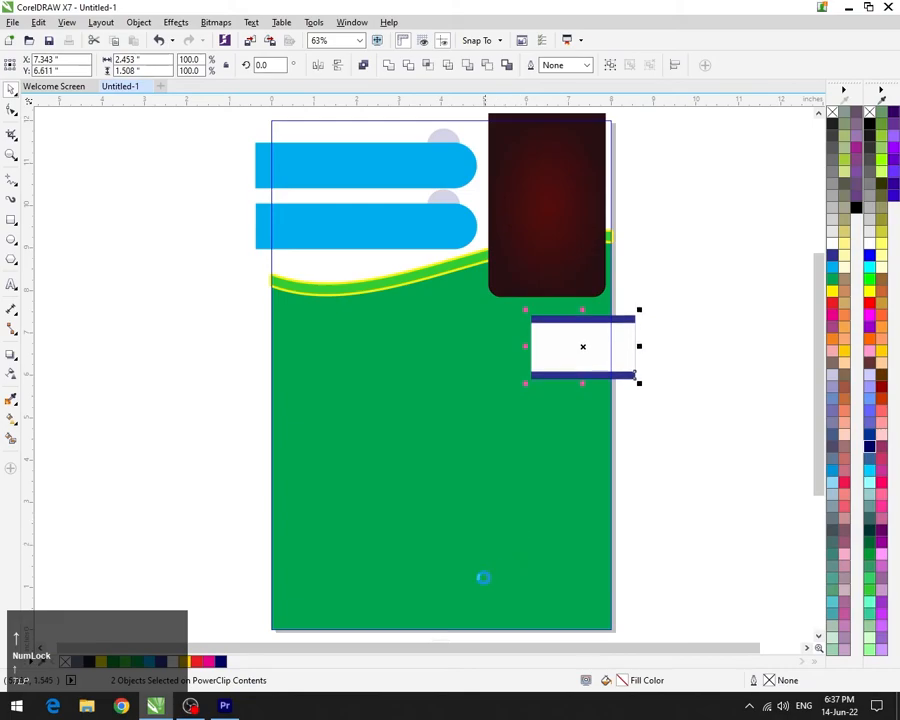
pyautogui.scroll(-2, 392, 625)
pyautogui.click(417, 354)
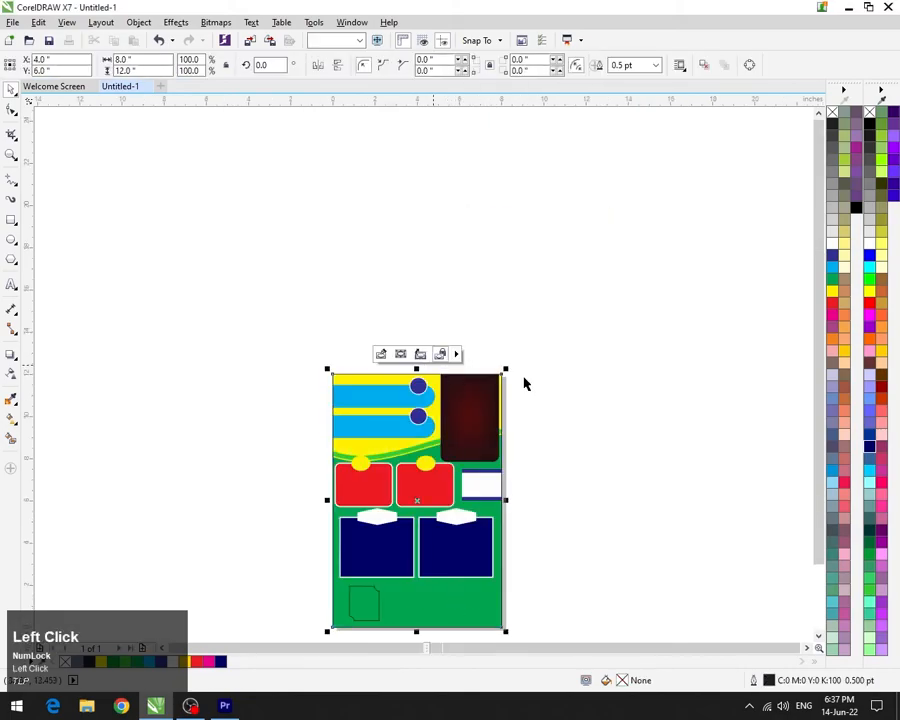
pyautogui.click(574, 380)
pyautogui.press('F4')
# Nudge the scalloped frame up to about Y 1.31 inches and left toward the page edge
pyautogui.click(327, 573)
pyautogui.press('Up')
pyautogui.press('Up')
pyautogui.press('Up')
pyautogui.press('Up')
pyautogui.press('Up')
pyautogui.press('Up')
pyautogui.press('Up')
pyautogui.press('Up')
pyautogui.press('Up')
pyautogui.press('Up')
pyautogui.press('Up')
pyautogui.press('Up')
pyautogui.press('Up')
pyautogui.press('Up')
pyautogui.press('Up')
pyautogui.press('Left')
pyautogui.press('Left')
pyautogui.press('Left')
pyautogui.press('Left')
pyautogui.press('Left')
pyautogui.press('Left')
pyautogui.press('Left')
pyautogui.press('Left')
pyautogui.press('Left')
pyautogui.press('Left')
# Duplicate the scalloped frame horizontally and repeat the copy to form an evenly spaced row of five
pyautogui.moveTo(320, 560); pyautogui.dragTo(386, 567)
pyautogui.rightClick(386, 567)
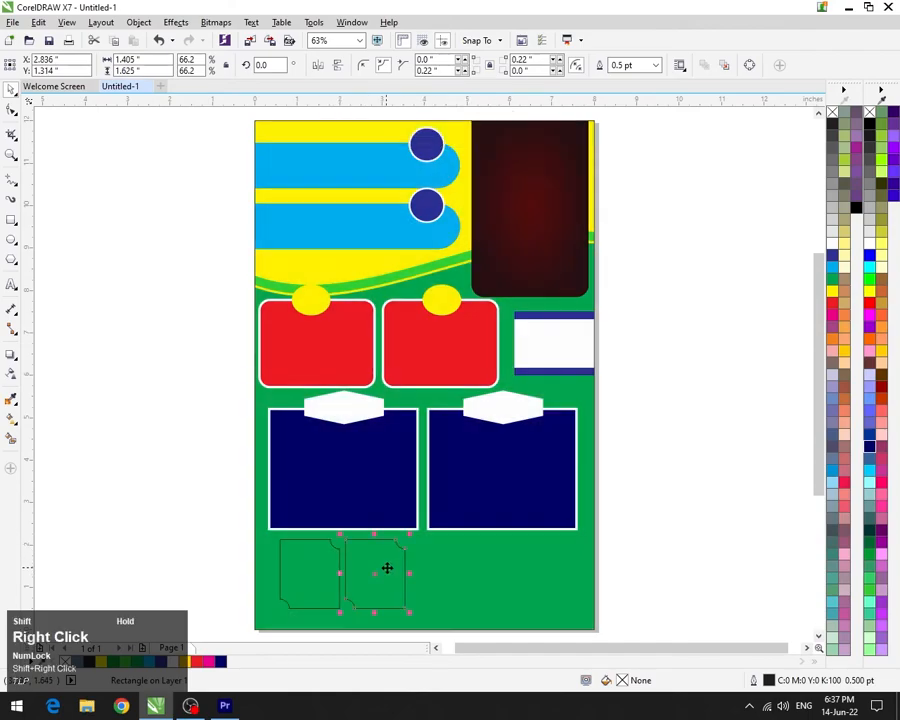
pyautogui.hotkey('ctrl', 'r')
pyautogui.hotkey('ctrl', 'r')
pyautogui.hotkey('ctrl', 'r')
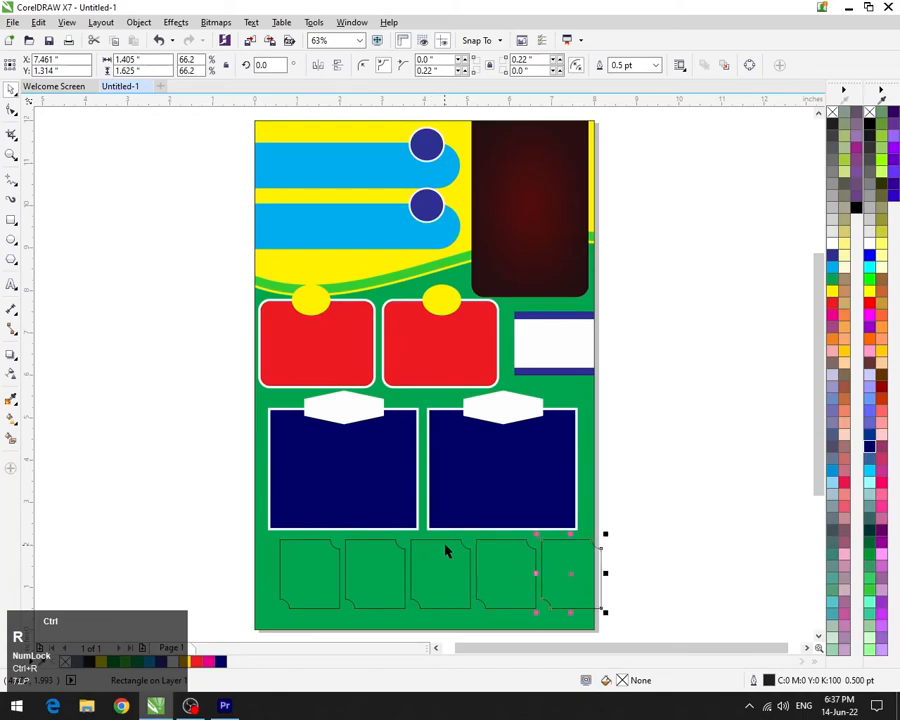
# Move the row of five scalloped frames left so it fits centred within the page width
pyautogui.moveTo(627, 518); pyautogui.dragTo(252, 623)
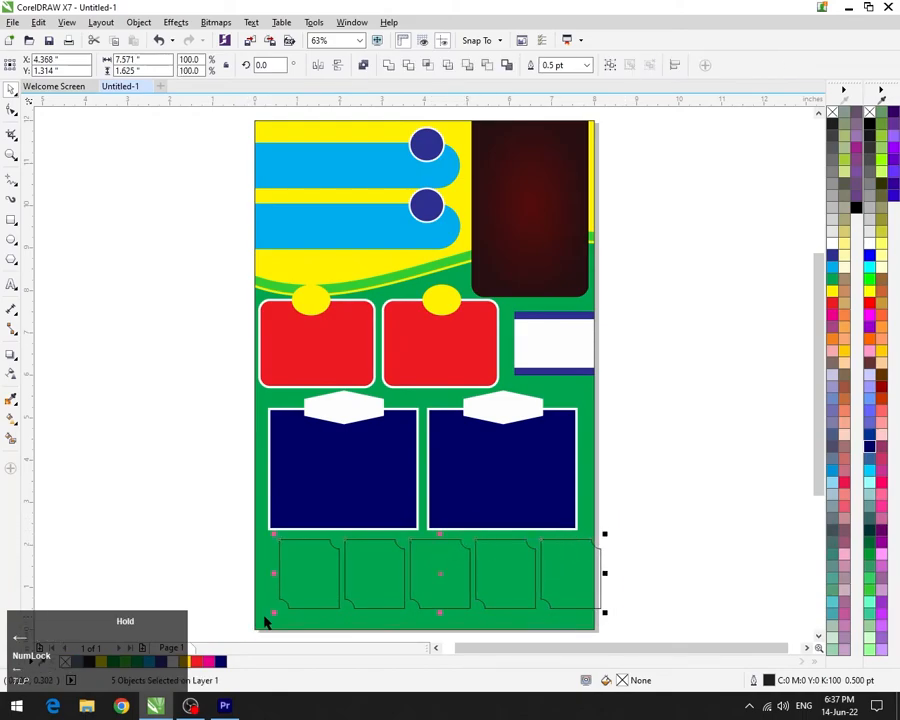
pyautogui.press('Left')
pyautogui.press('Left')
pyautogui.press('Left')
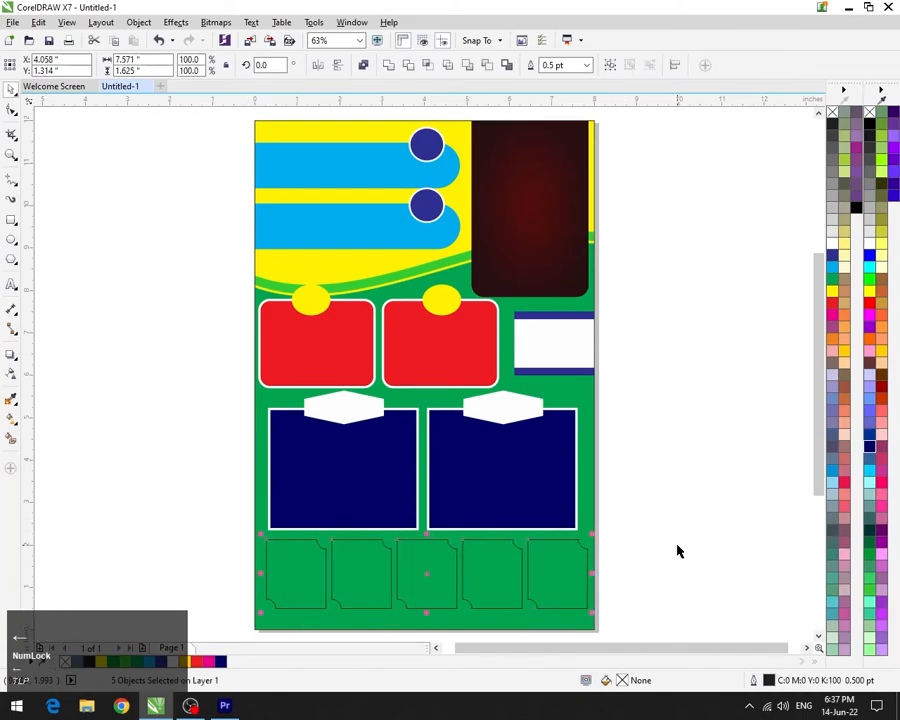
pyautogui.click(660, 557)
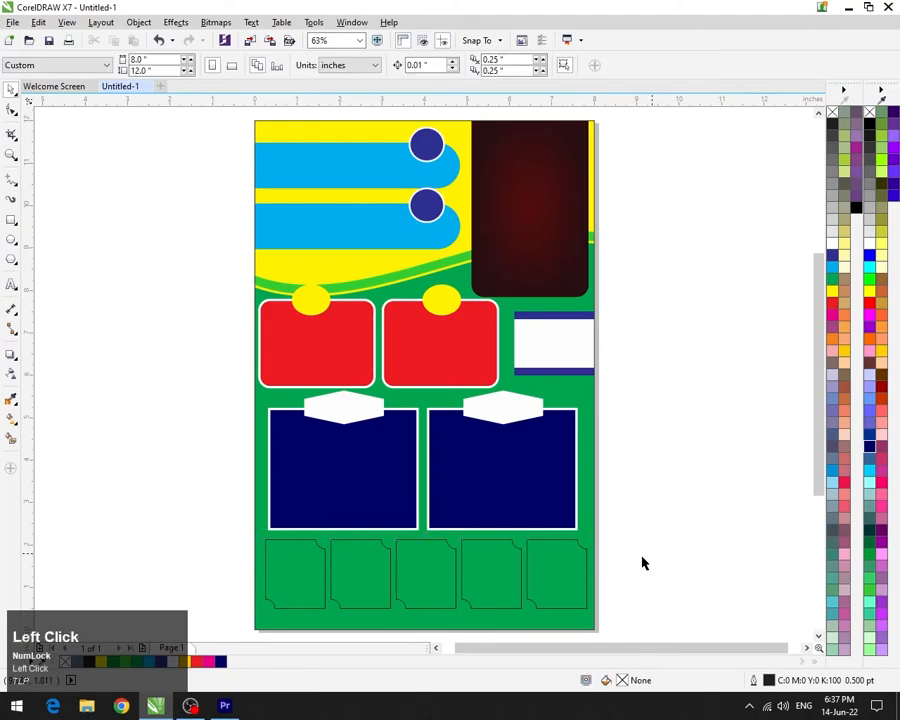
# Give the last scalloped frame in the row a fountain fill starting with dark maroon C51 M84 Y65 K73
pyautogui.click(546, 585)
pyautogui.doubleClick(622, 680)
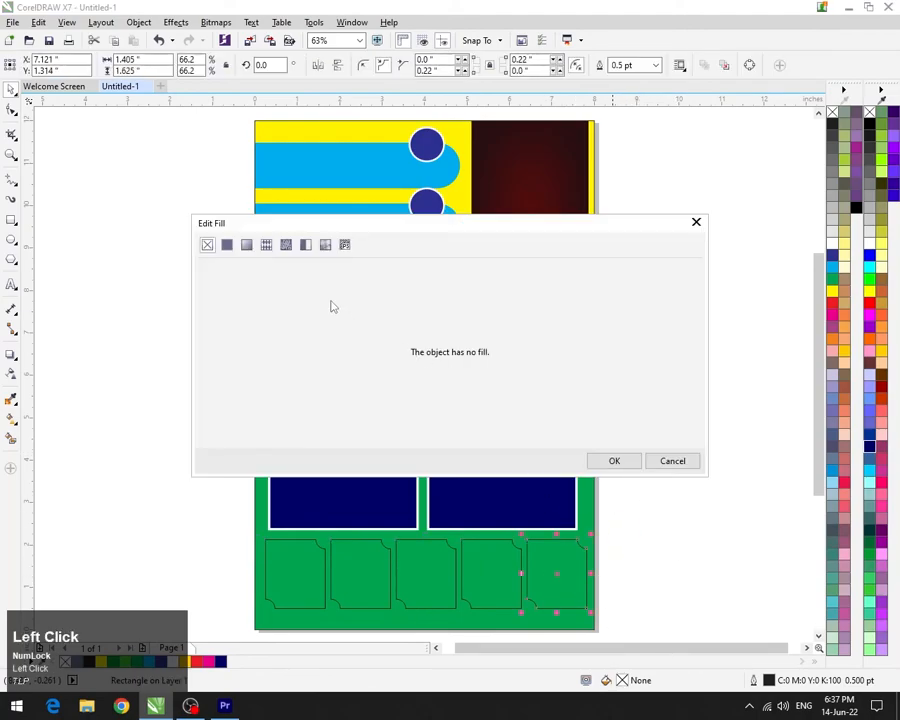
pyautogui.click(247, 246)
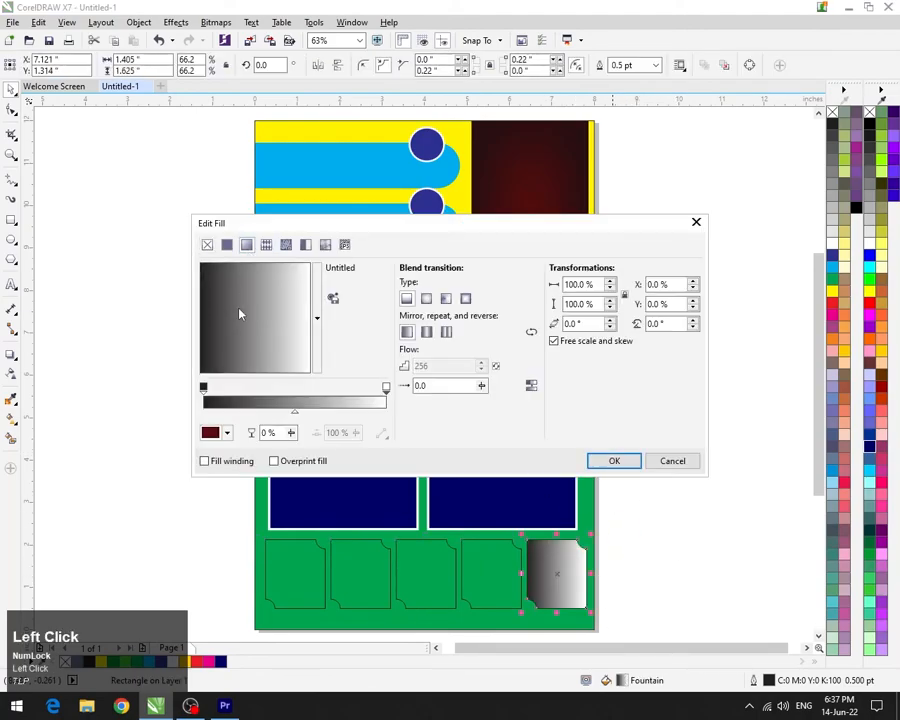
pyautogui.click(202, 388)
pyautogui.click(227, 432)
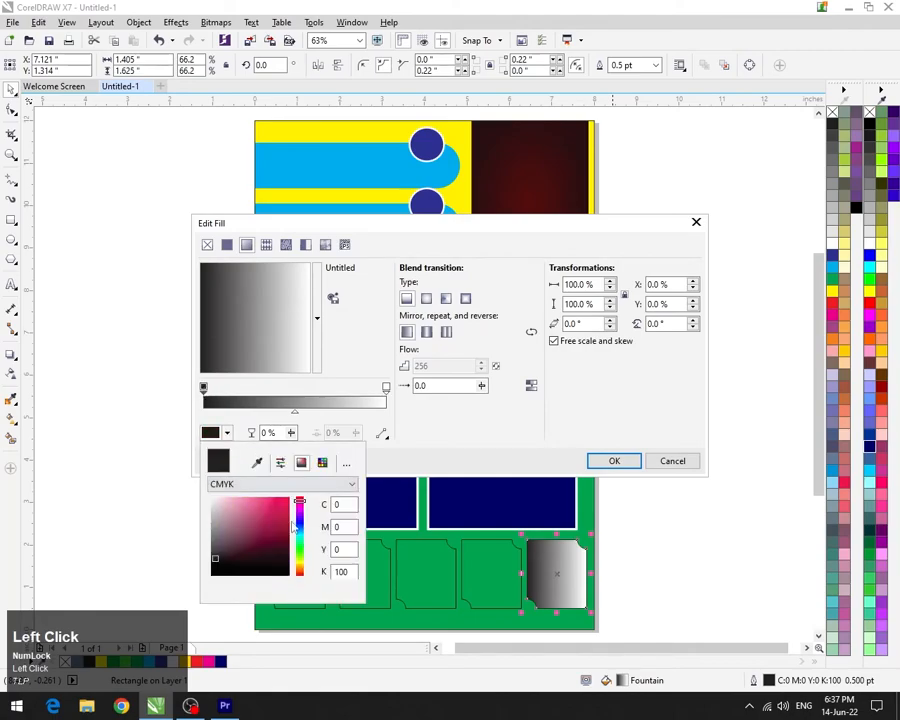
pyautogui.moveTo(287, 541); pyautogui.dragTo(290, 548)
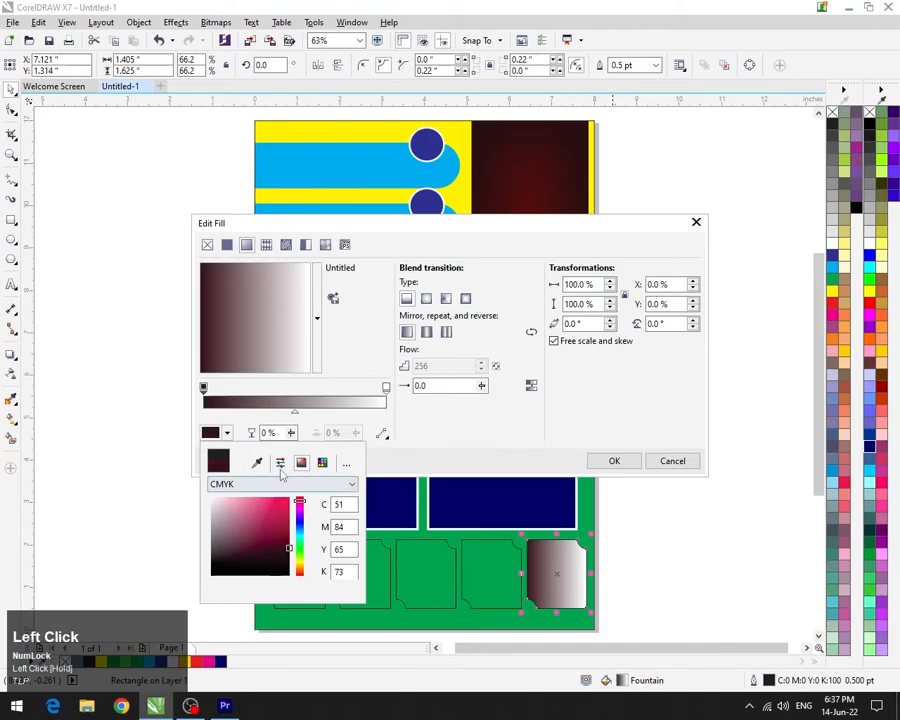
# Set the fountain fill's end colour to deep red C30 M100 Y100 K43 and its type to elliptical
pyautogui.click(384, 387)
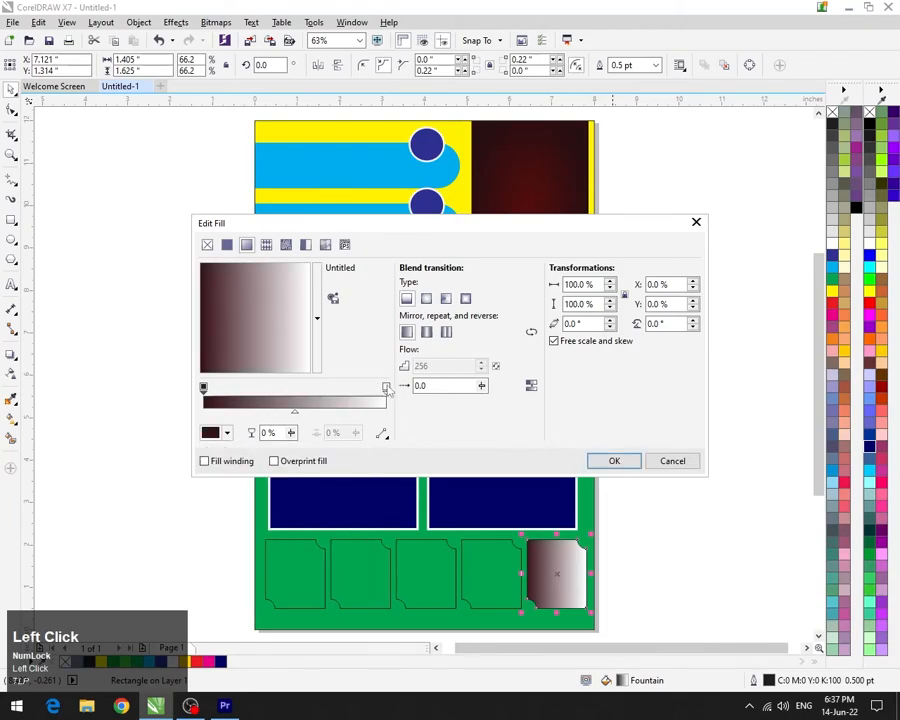
pyautogui.click(228, 433)
pyautogui.click(287, 545)
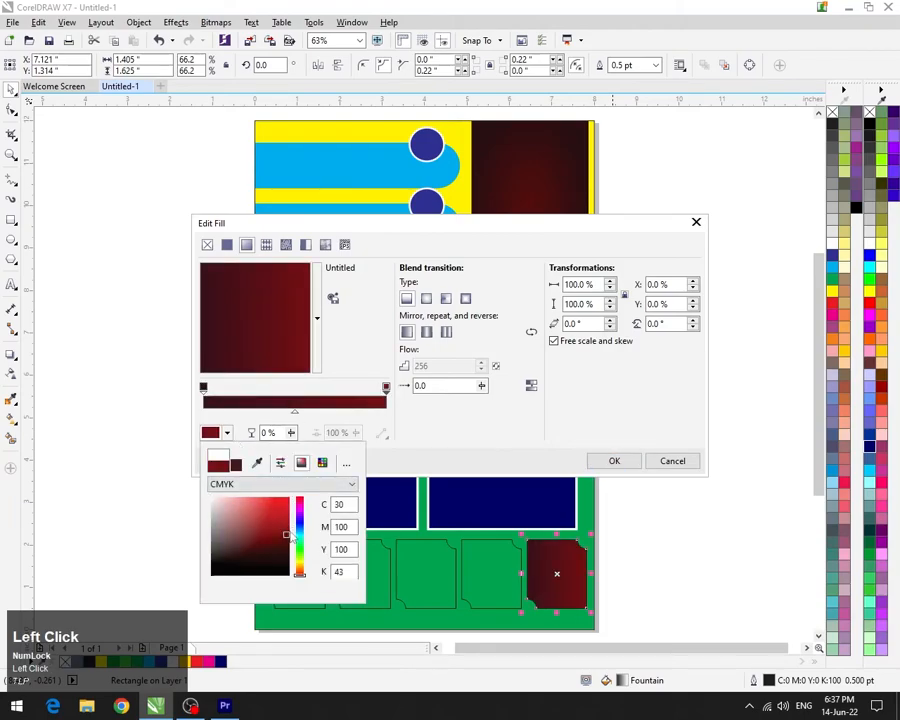
pyautogui.click(426, 299)
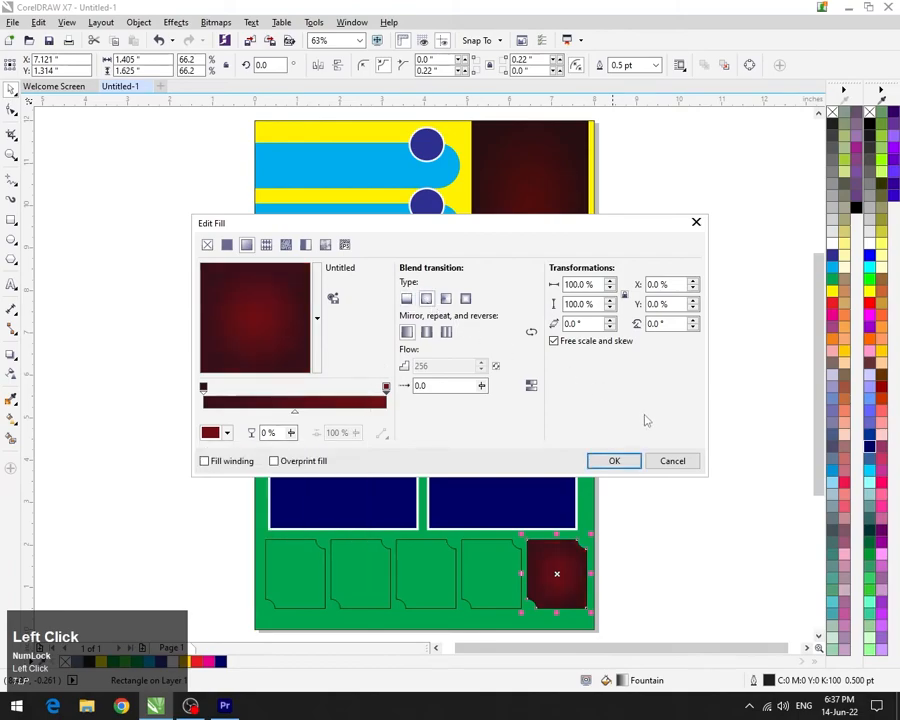
pyautogui.click(614, 461)
# Copy the maroon gradient fill to the other four scalloped frames and remove the outline from all five
pyautogui.click(481, 594)
pyautogui.keyDown('shift'); pyautogui.click(438, 582); pyautogui.keyUp('shift')
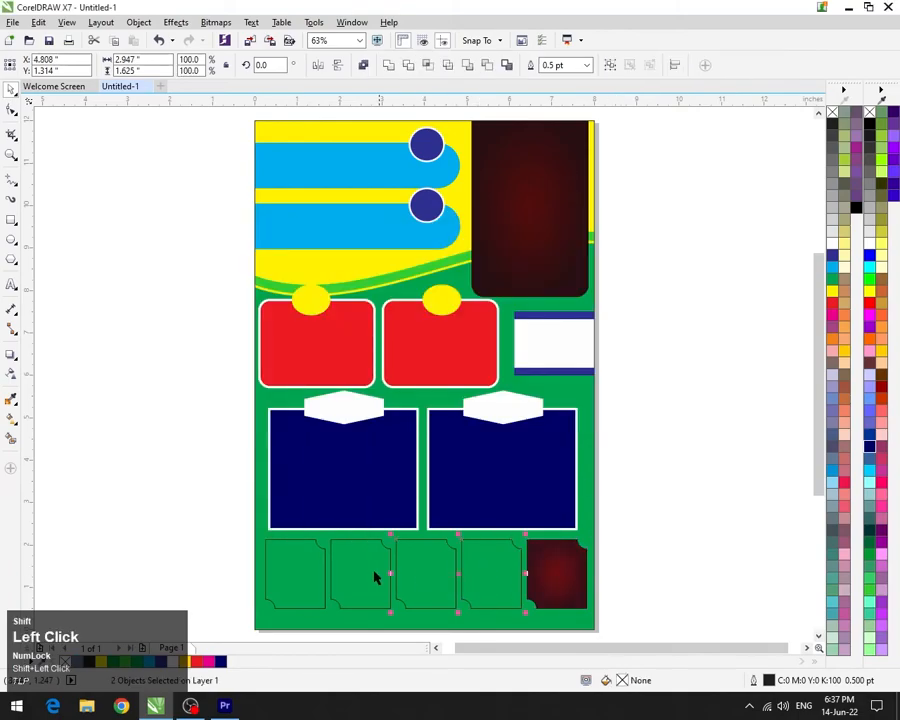
pyautogui.keyDown('shift'); pyautogui.click(297, 571); pyautogui.keyUp('shift')
pyautogui.press('g')
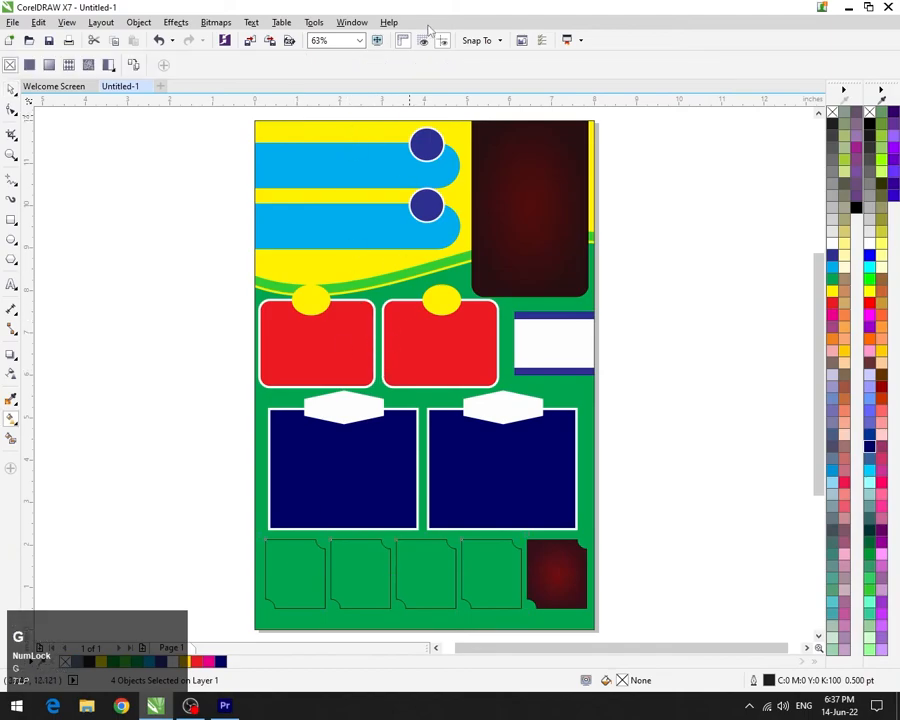
pyautogui.click(134, 65)
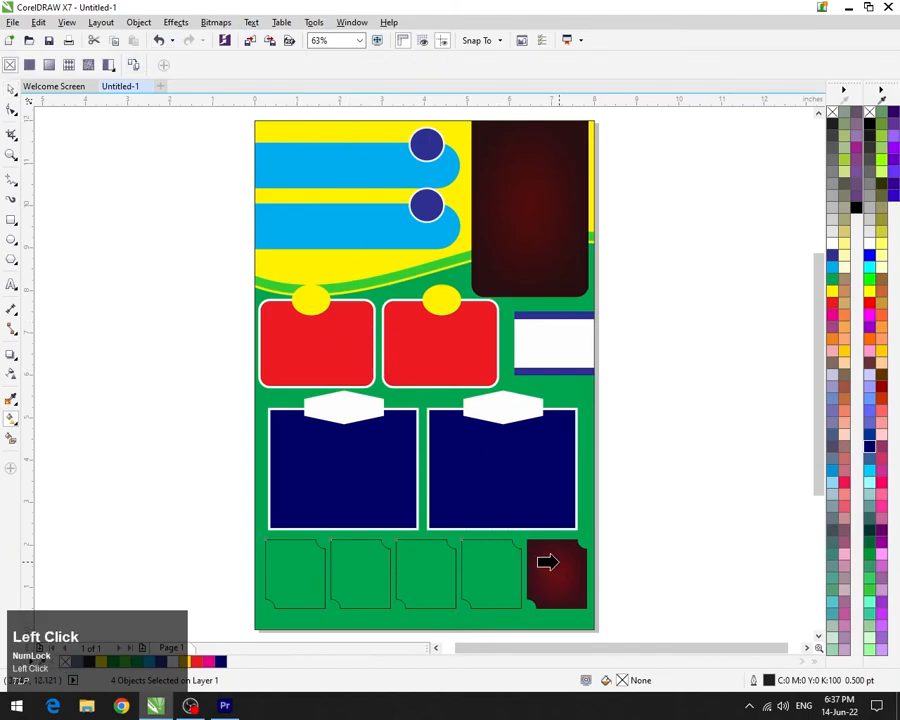
pyautogui.click(544, 560)
pyautogui.moveTo(677, 538); pyautogui.dragTo(211, 627)
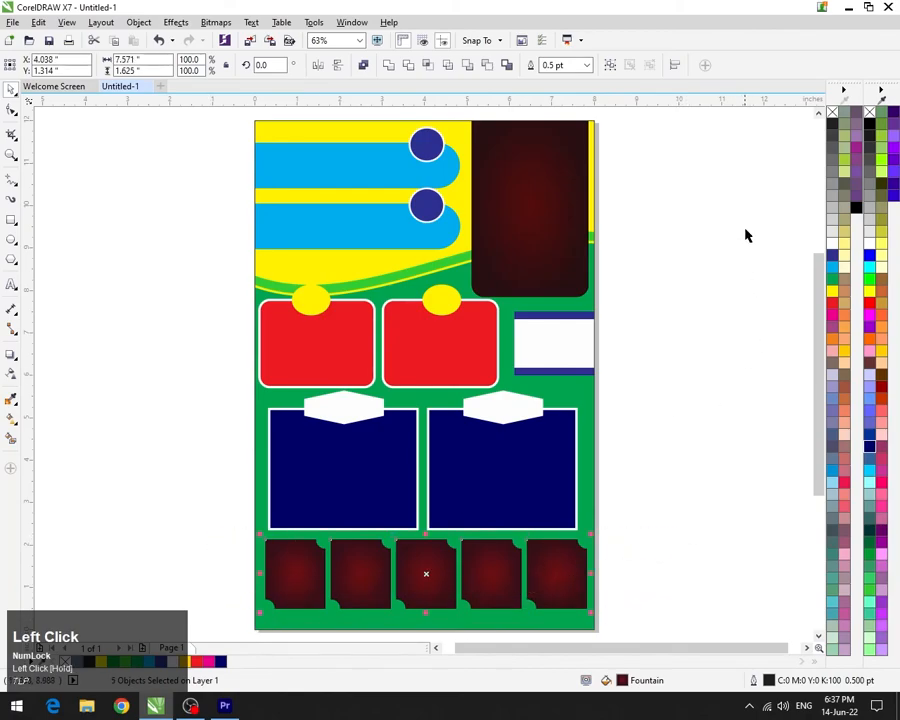
pyautogui.click(667, 393)
# Shorten both navy boxes from their lower edges to about 2.52 inches high
pyautogui.click(535, 511)
pyautogui.keyDown('shift'); pyautogui.click(416, 527); pyautogui.keyUp('shift')
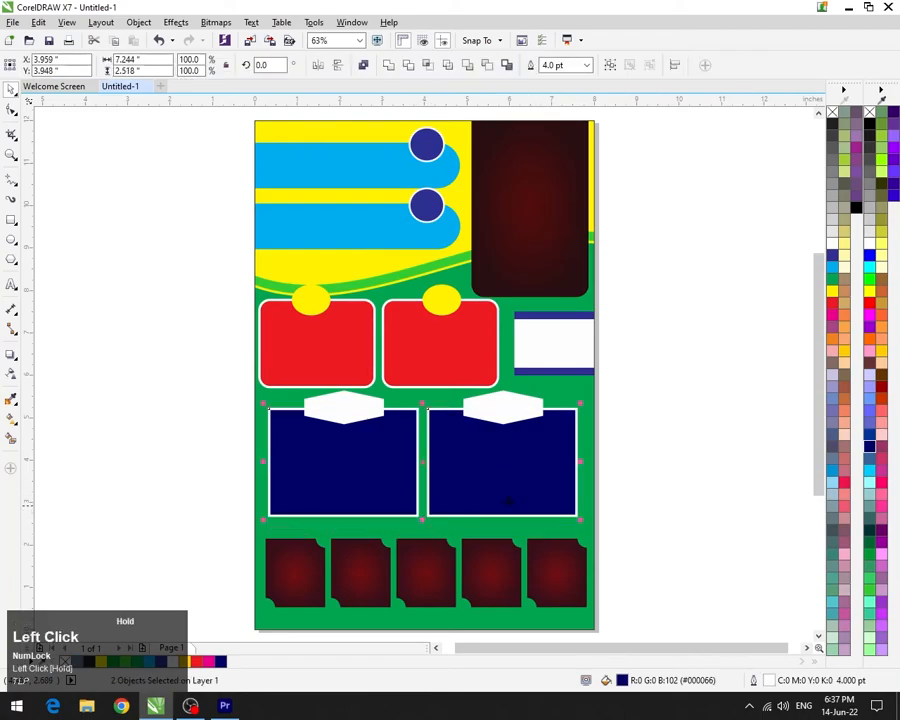
pyautogui.click(683, 440)
# Nudge the row of five scalloped frames up to about Y 1.55 inches, closer to the navy boxes
pyautogui.moveTo(635, 515); pyautogui.dragTo(225, 615)
pyautogui.press('Up')
pyautogui.press('Up')
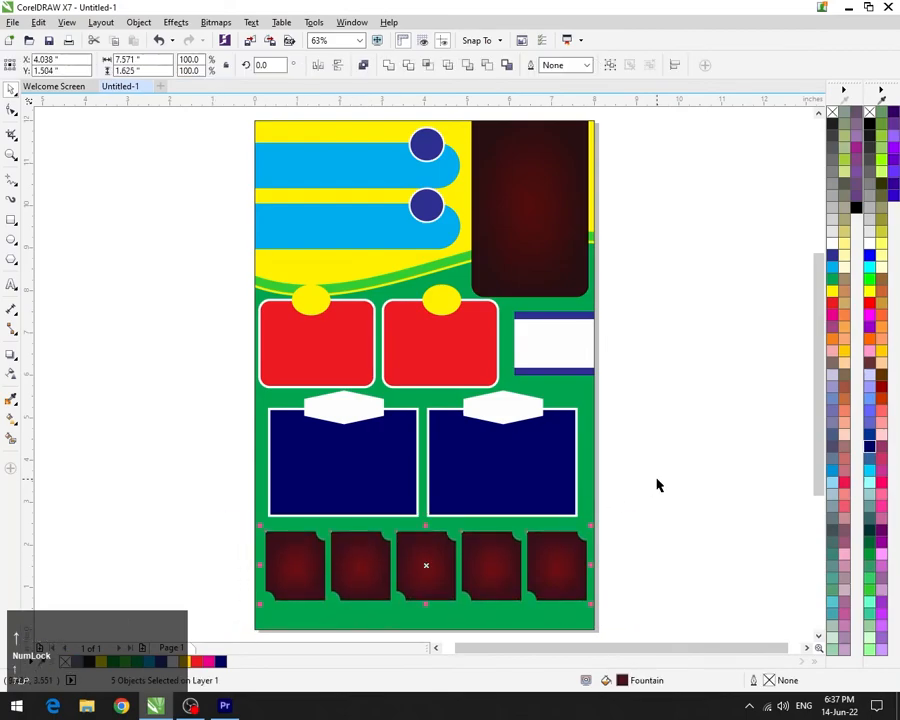
pyautogui.click(655, 483)
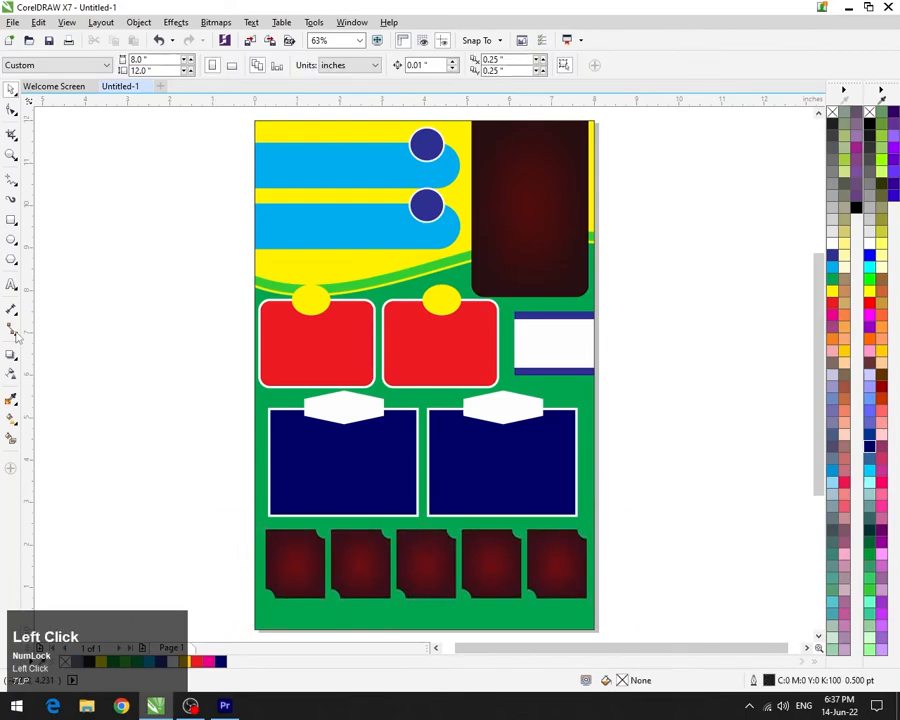
pyautogui.click(286, 566)
pyautogui.keyDown('shift'); pyautogui.click(360, 564); pyautogui.keyUp('shift')
pyautogui.keyDown('shift'); pyautogui.click(425, 564); pyautogui.keyUp('shift')
pyautogui.keyDown('shift'); pyautogui.click(490, 564); pyautogui.keyUp('shift')
pyautogui.keyDown('shift'); pyautogui.click(557, 550); pyautogui.keyUp('shift')
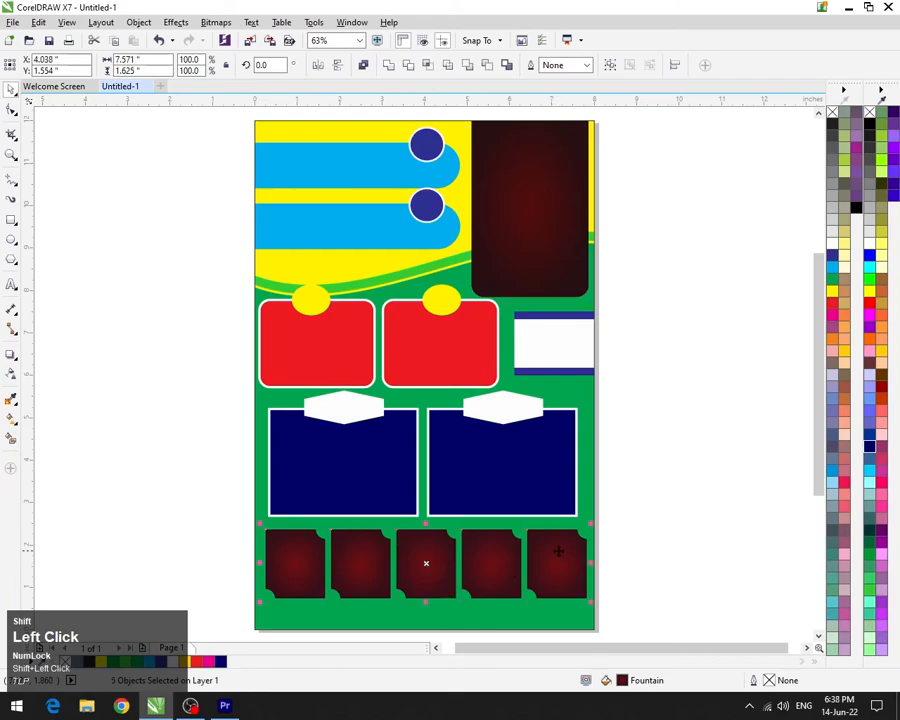
pyautogui.rightClick(719, 309)
pyautogui.click(658, 356)
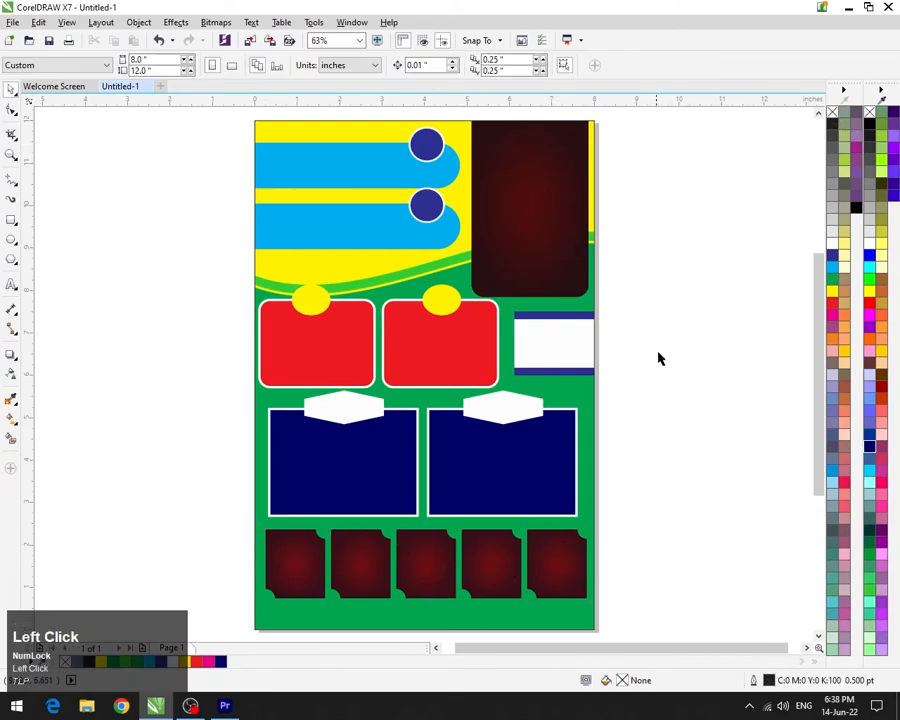
# Draw an ellipse about 0.83 by 0.65 inches over the first scalloped frame's upper edge, filled yellow without an outline
pyautogui.click(6, 235)
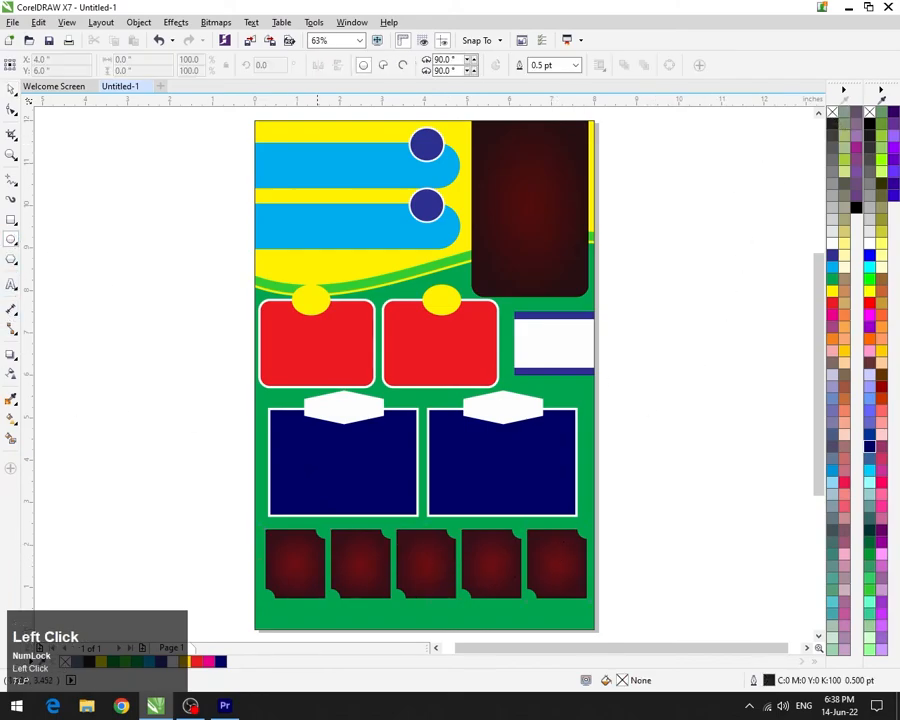
pyautogui.moveTo(277, 515); pyautogui.dragTo(310, 541)
pyautogui.click(10, 89)
pyautogui.click(832, 240)
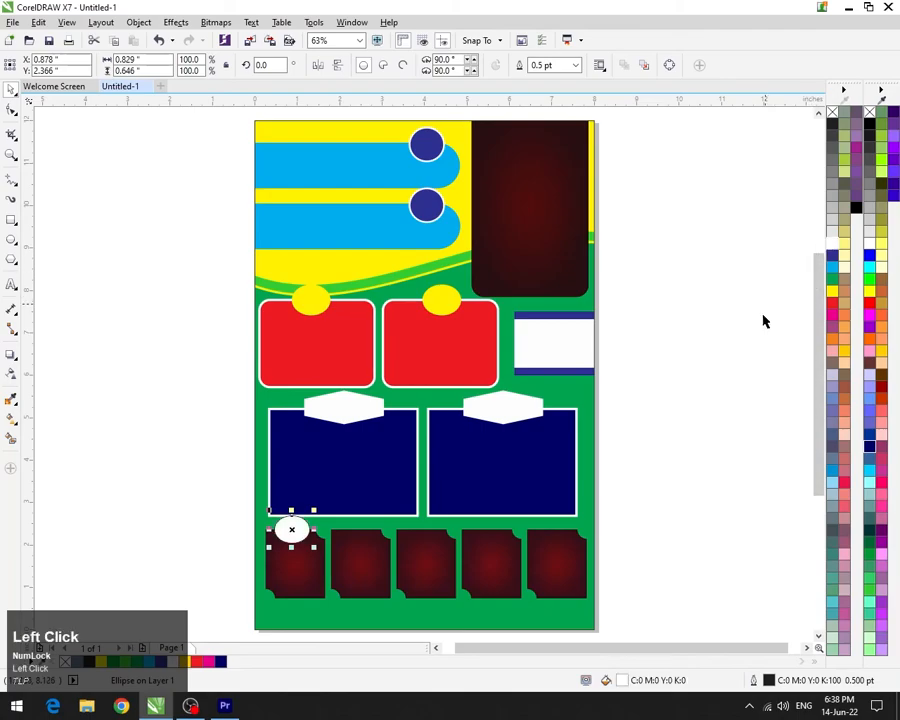
pyautogui.click(833, 292)
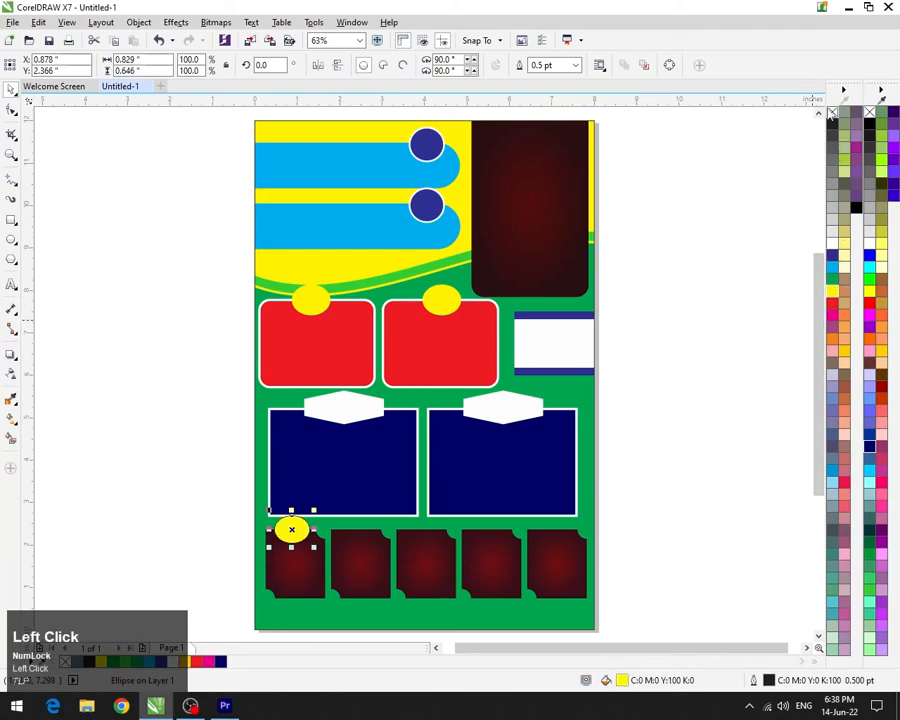
pyautogui.rightClick(832, 111)
# Duplicate the yellow ellipse horizontally and repeat the copy so each of the five scalloped frames has one
pyautogui.moveTo(296, 524); pyautogui.dragTo(356, 524)
pyautogui.rightClick(357, 523)
pyautogui.hotkey('ctrl', 'r')
pyautogui.hotkey('ctrl', 'r')
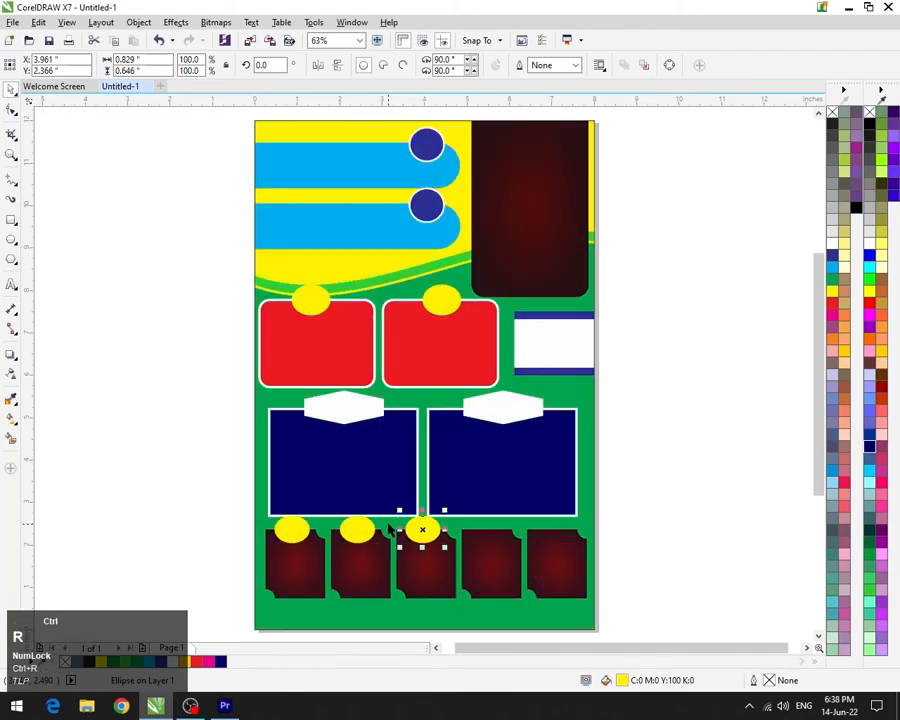
pyautogui.hotkey('ctrl', 'r')
pyautogui.moveTo(658, 490); pyautogui.dragTo(226, 571)
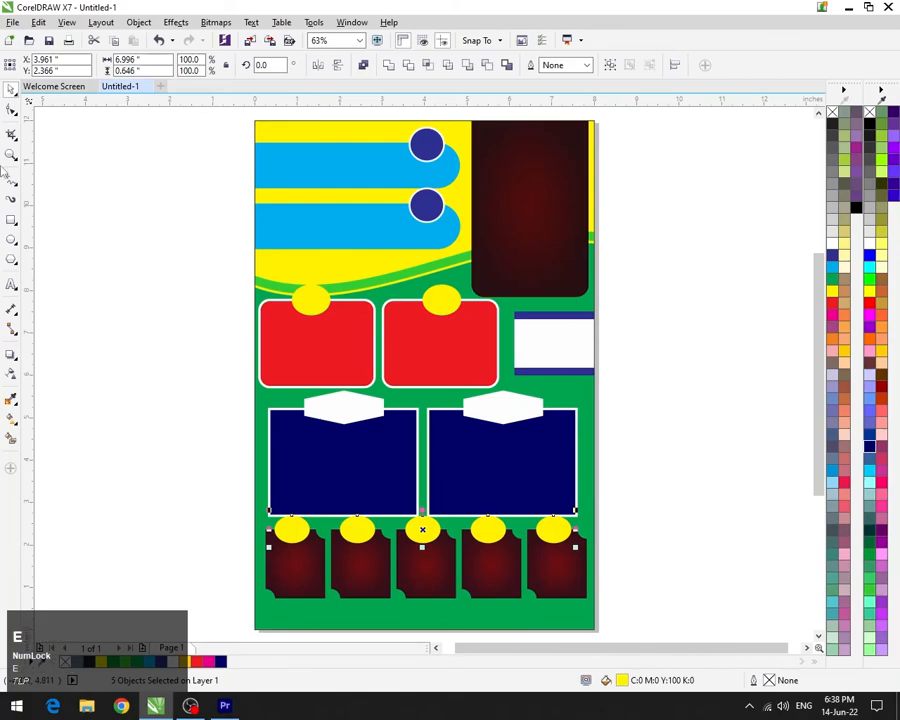
pyautogui.click(95, 305)
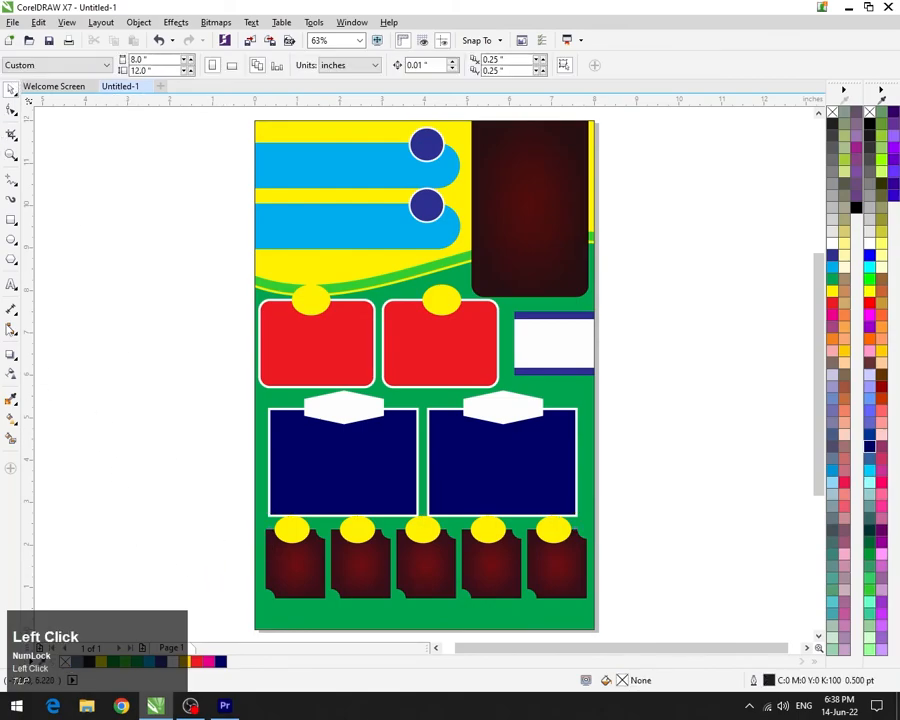
# Draw a rectangle about 5.75 by 0.93 inches across the page's lower edge and fully round its ends
pyautogui.click(10, 221)
pyautogui.moveTo(244, 601); pyautogui.dragTo(487, 557)
pyautogui.click(11, 108)
pyautogui.press('space')
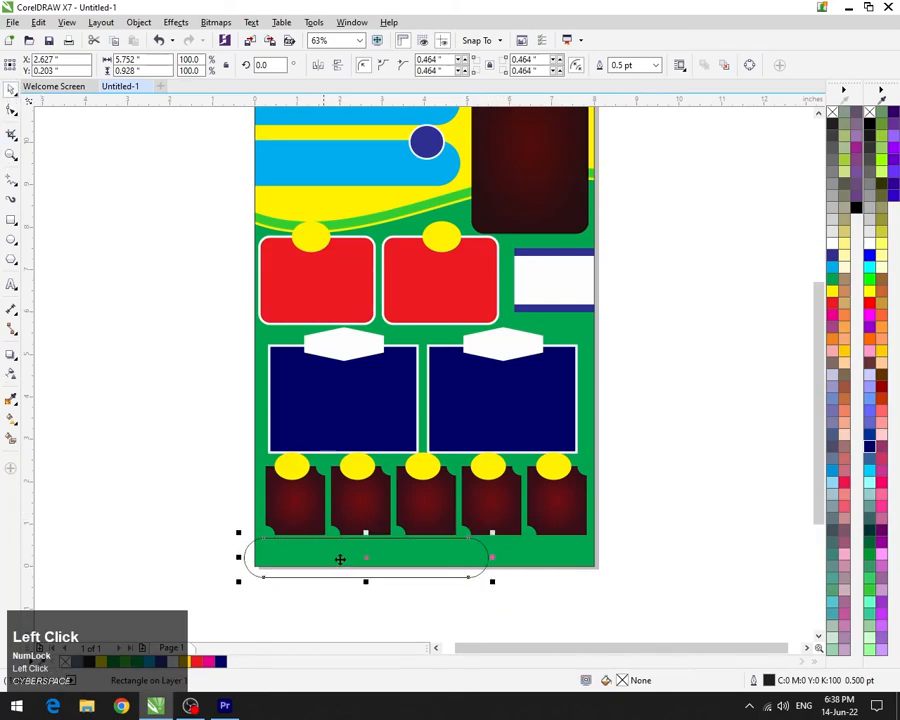
# Stretch the rounded bar to about 7.97 by 1.16 inches and shift it past the page's left edge
pyautogui.moveTo(363, 587); pyautogui.dragTo(366, 591)
pyautogui.press('Left')
pyautogui.press('Left')
pyautogui.press('Left')
pyautogui.press('Left')
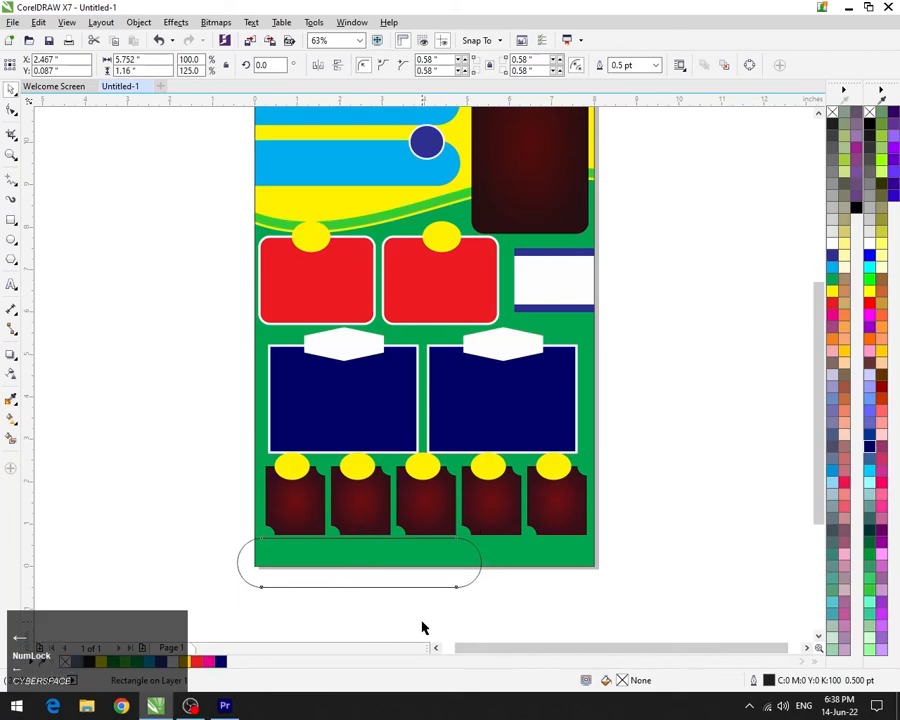
pyautogui.moveTo(474, 569); pyautogui.dragTo(569, 563)
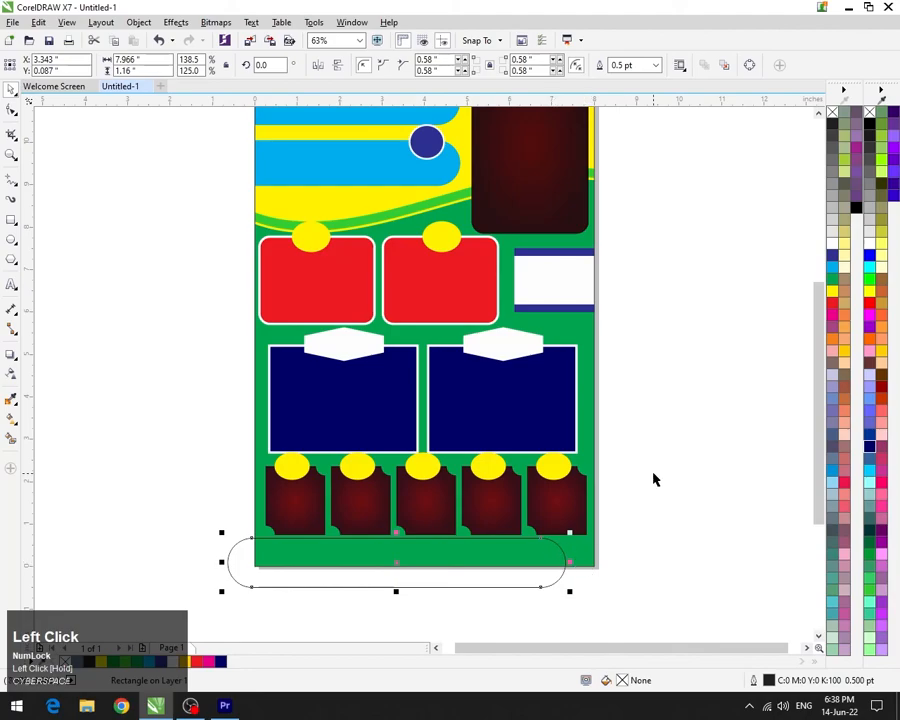
# Fill the rounded bar with deep yellow M20 Y100, remove its outline, and PowerClip it inside the page background
pyautogui.click(843, 351)
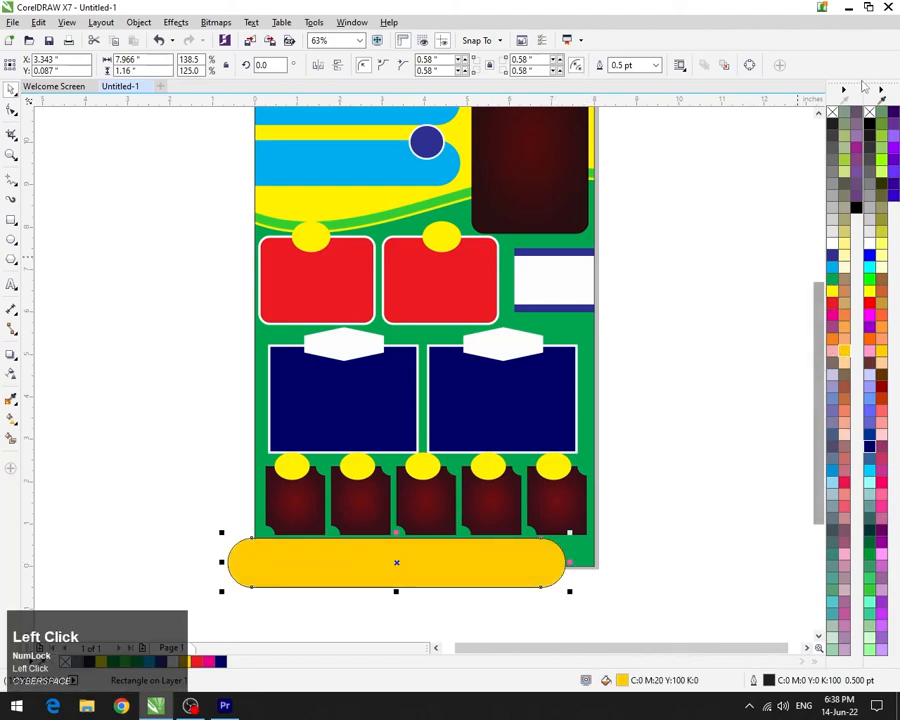
pyautogui.rightClick(832, 111)
pyautogui.rightClick(522, 555)
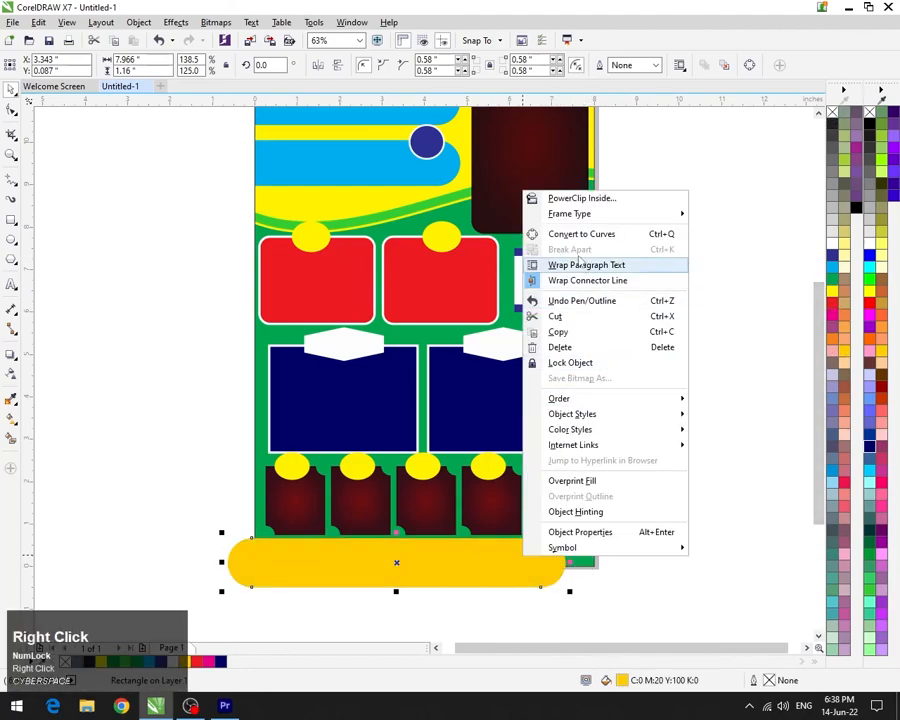
pyautogui.click(585, 510)
pyautogui.click(560, 552)
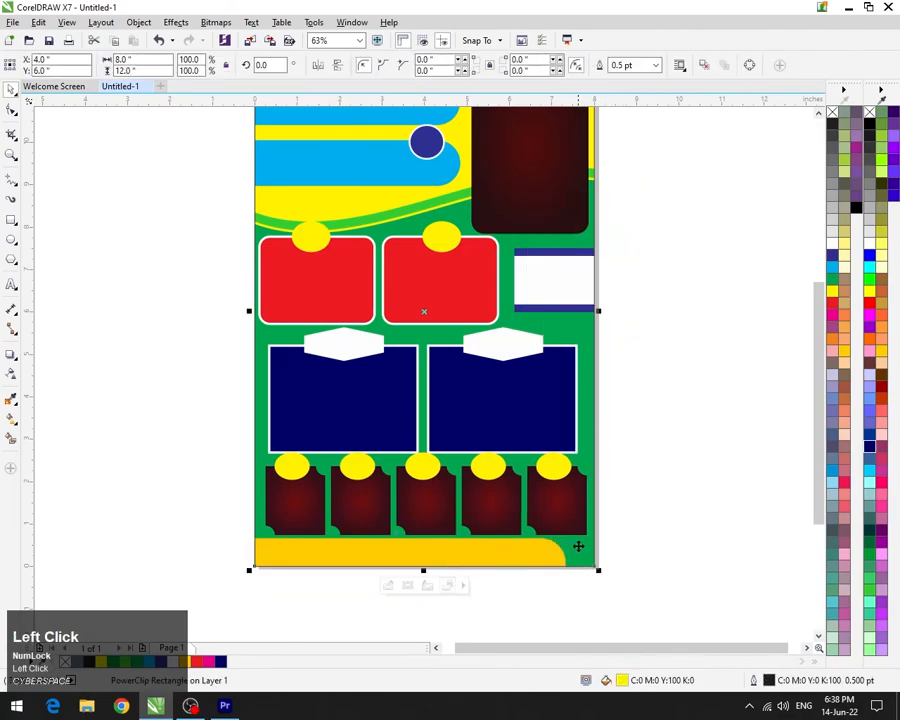
pyautogui.click(695, 325)
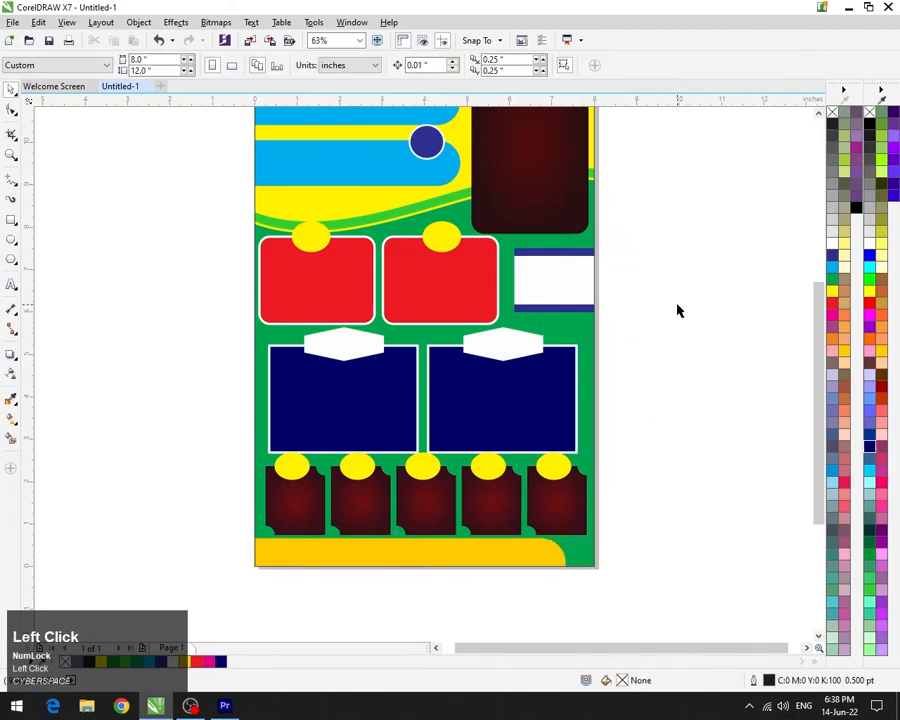
pyautogui.press('F4')
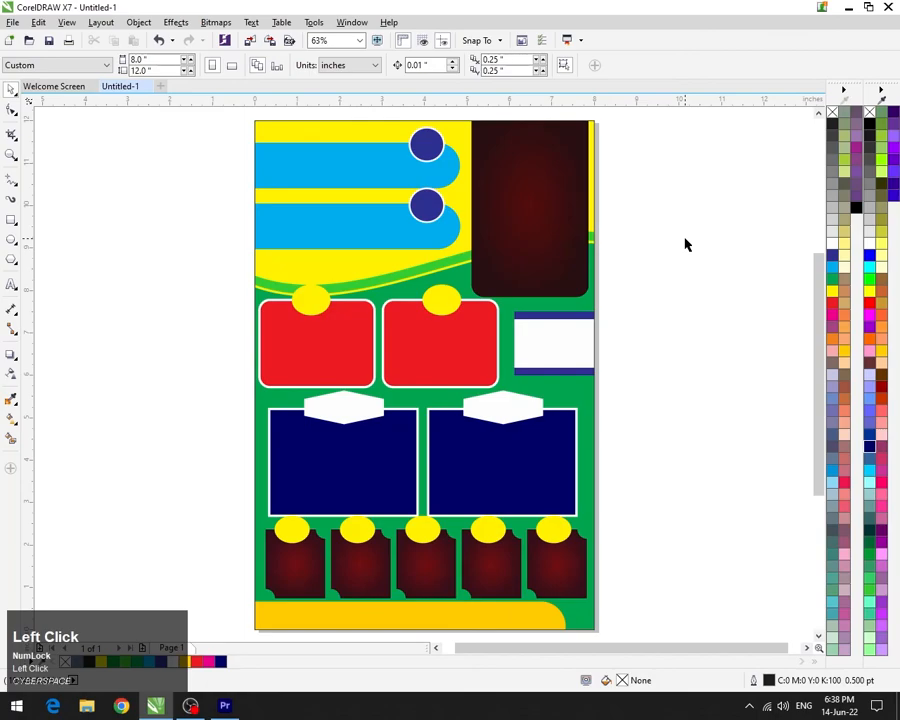
pyautogui.press('F4')
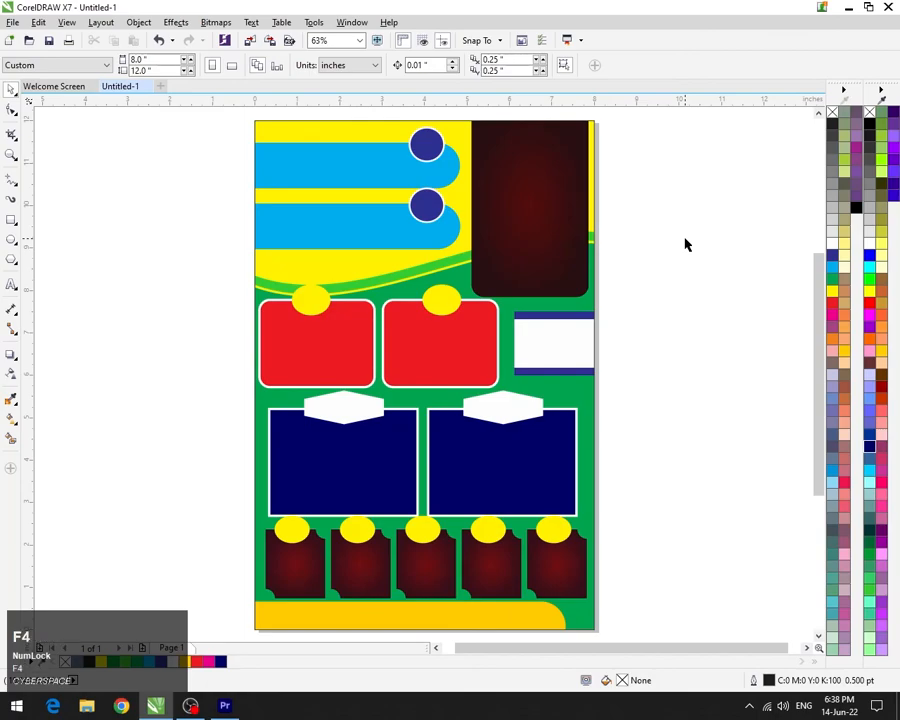